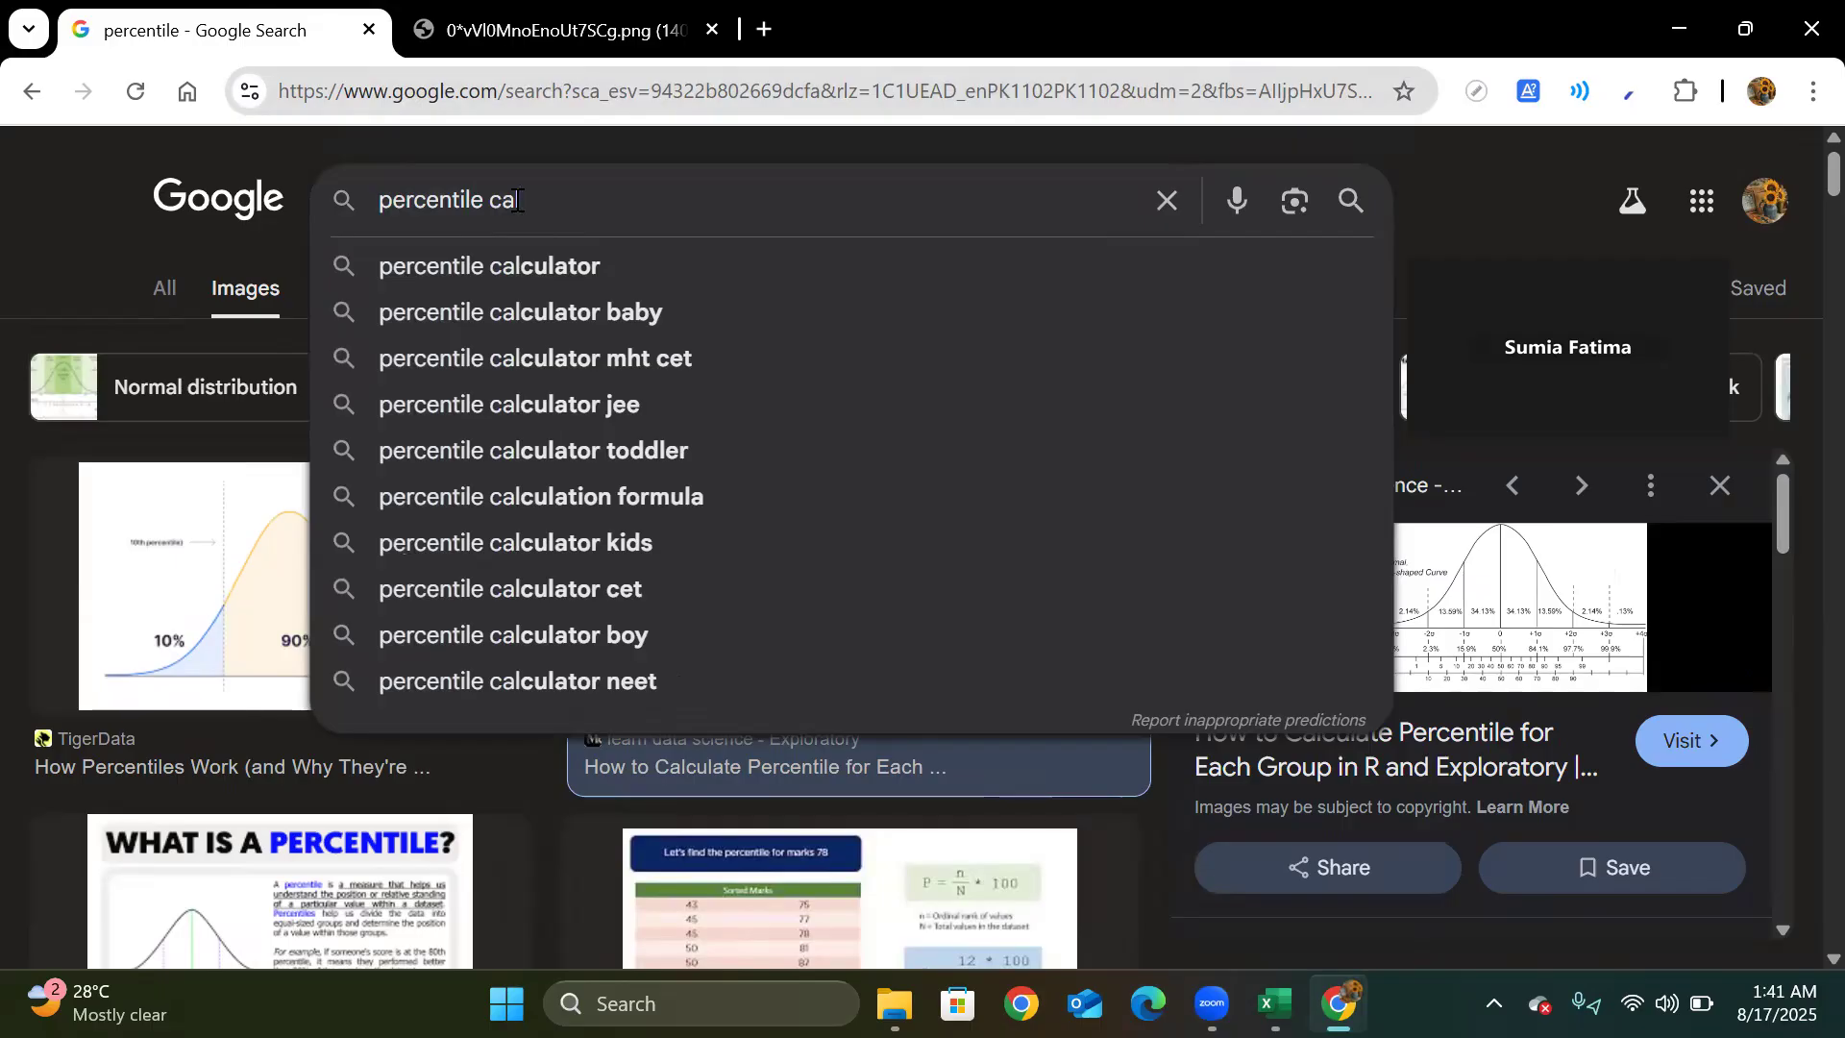
# - Search Google for "percentile calculator" and open the Calculator Soup Percentile Calculator page
pyautogui.press('Return')
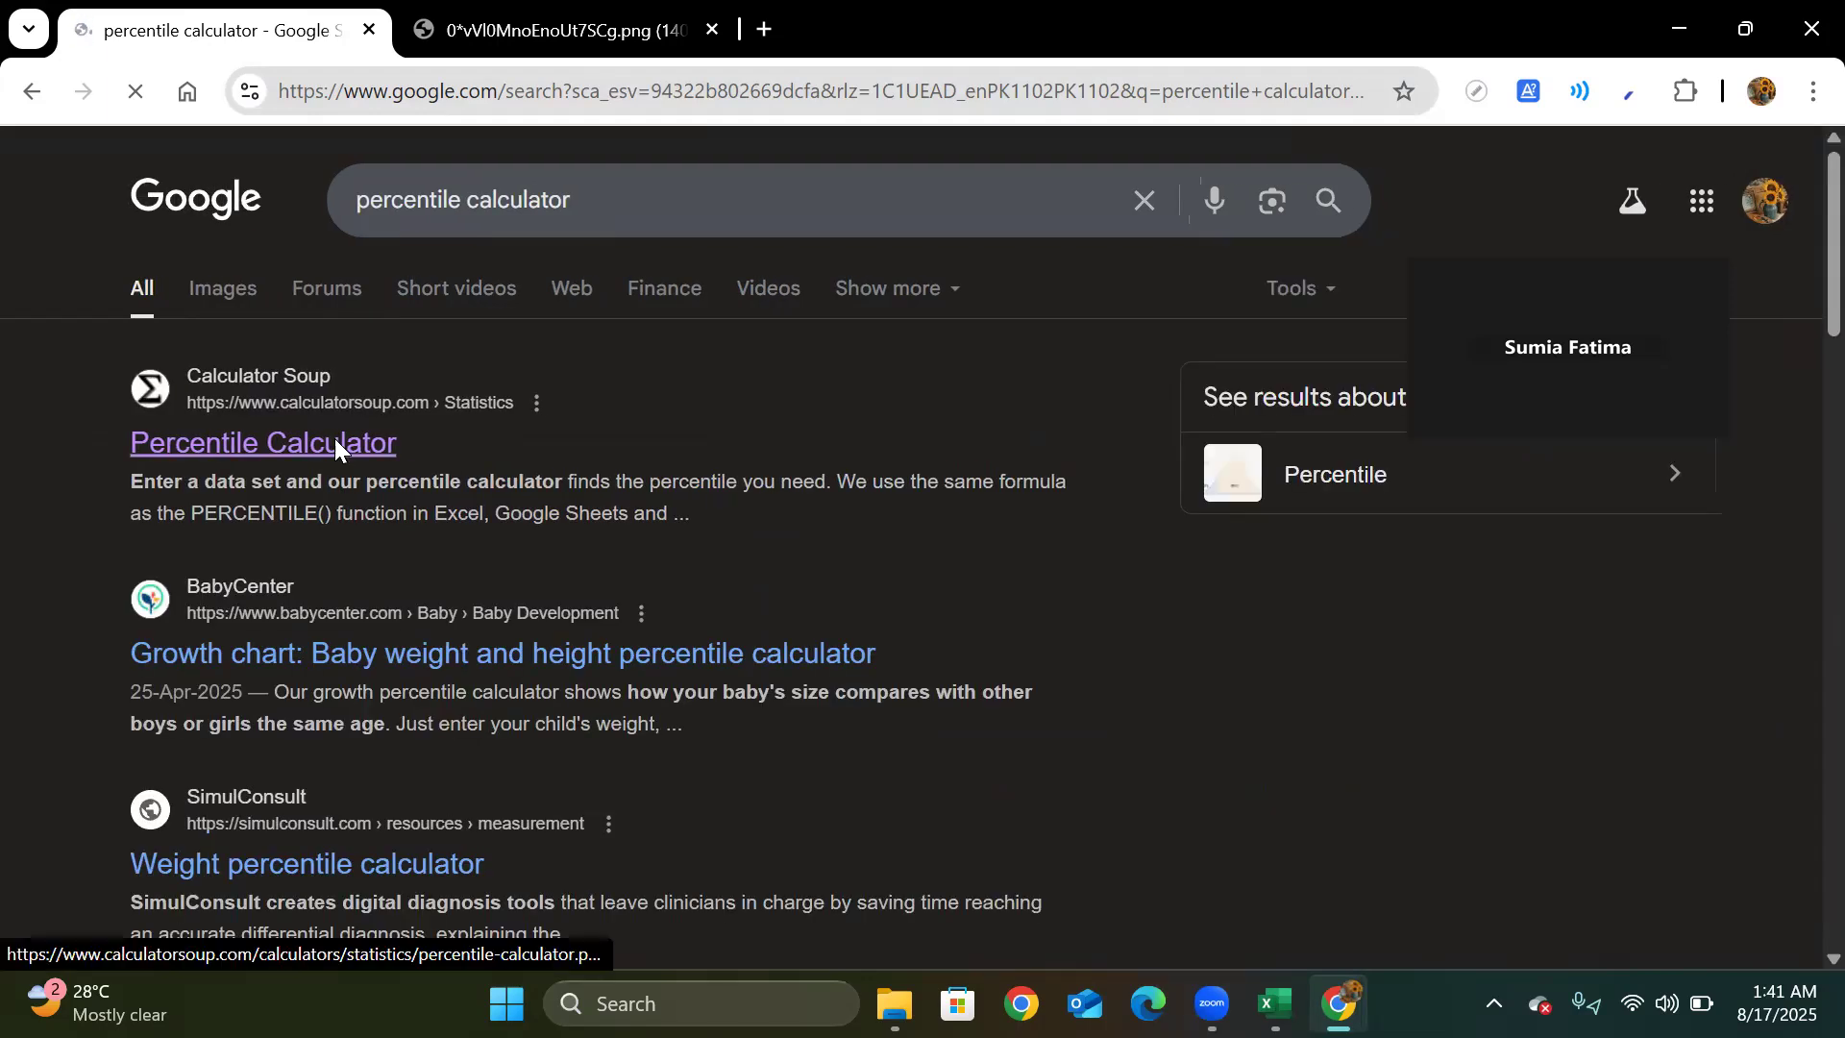
pyautogui.click(334, 440)
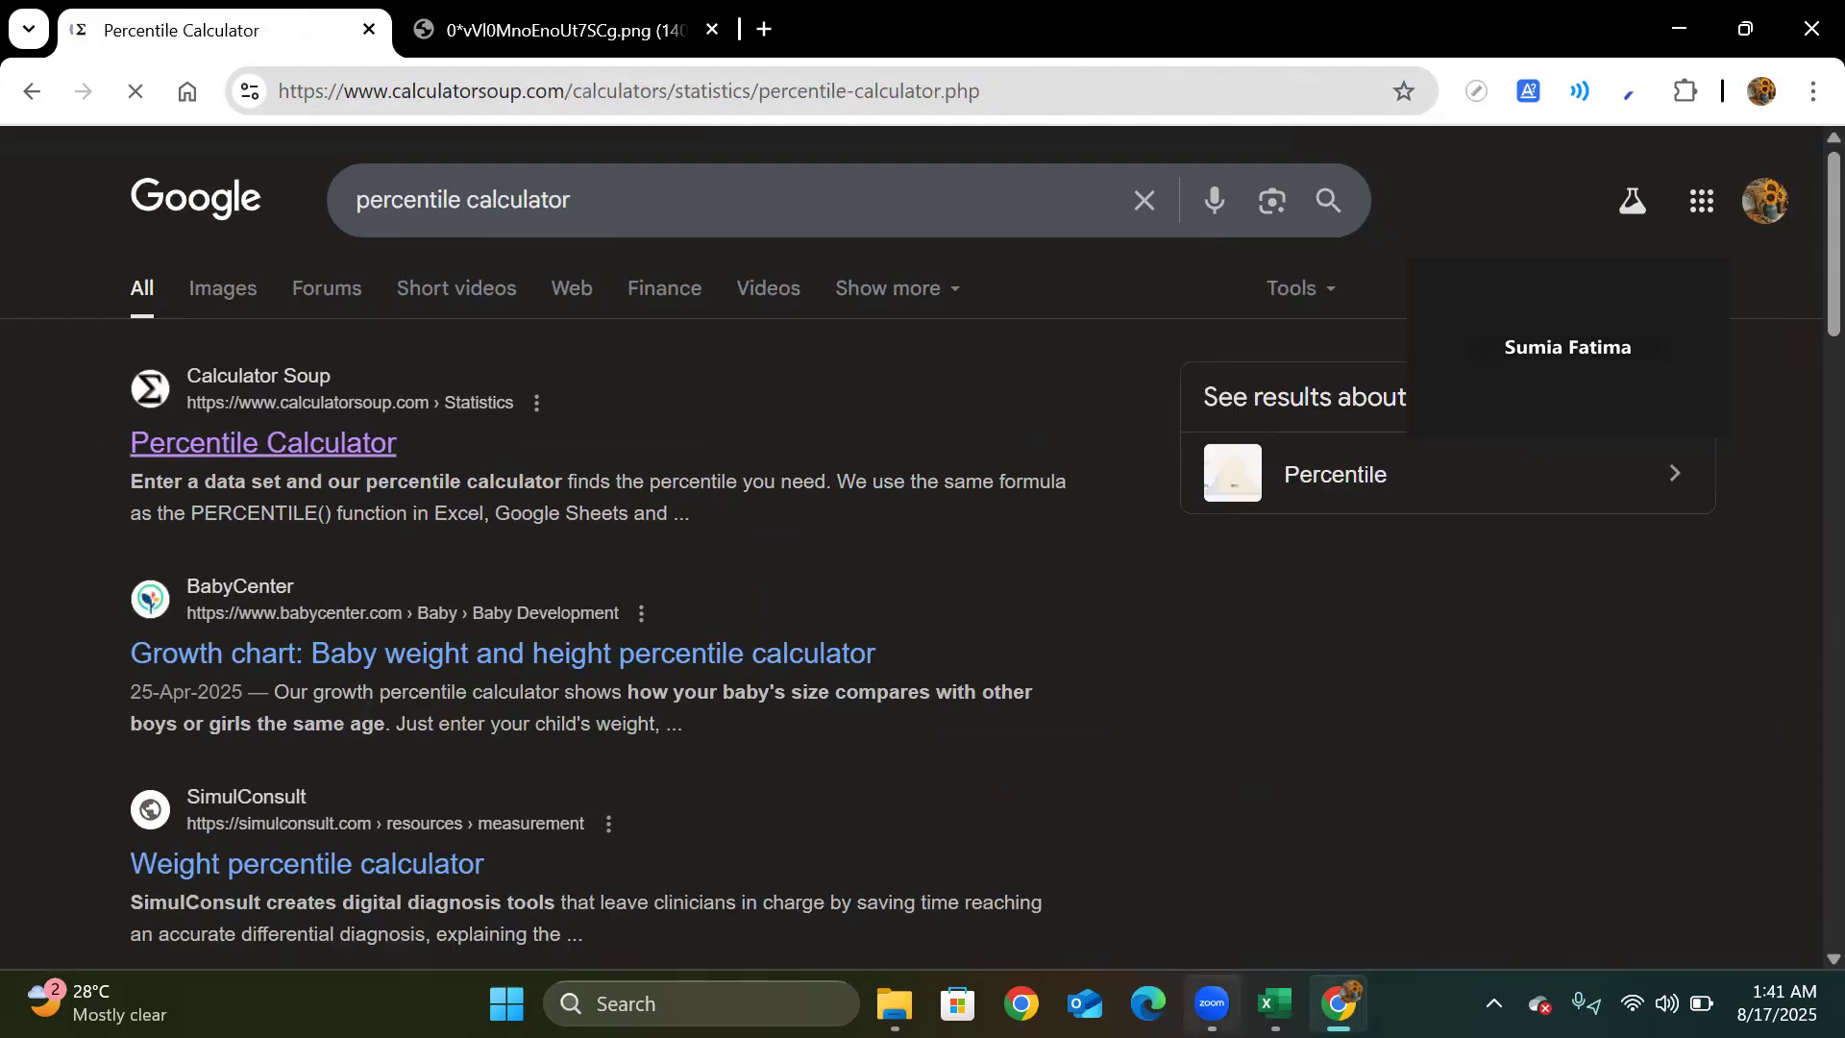
# - Switch to the States workbook in Excel
pyautogui.moveTo(1275, 1003)
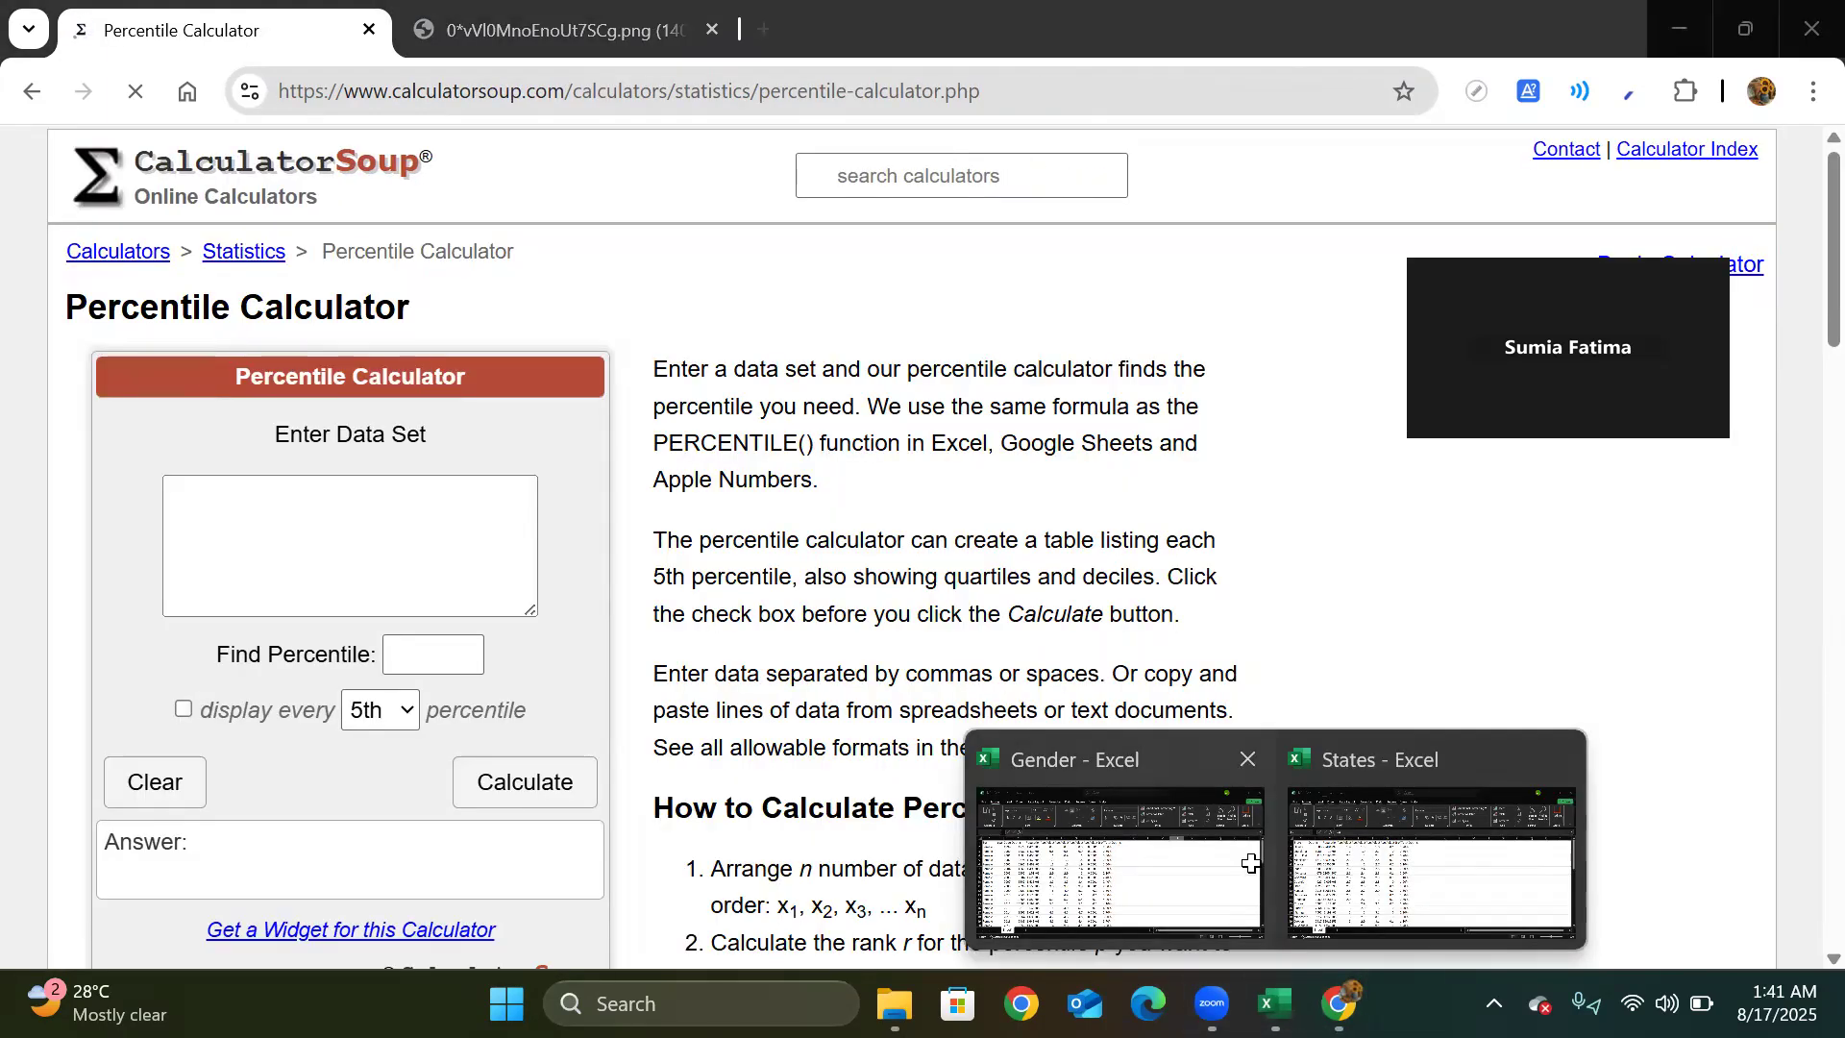
pyautogui.click(1249, 870)
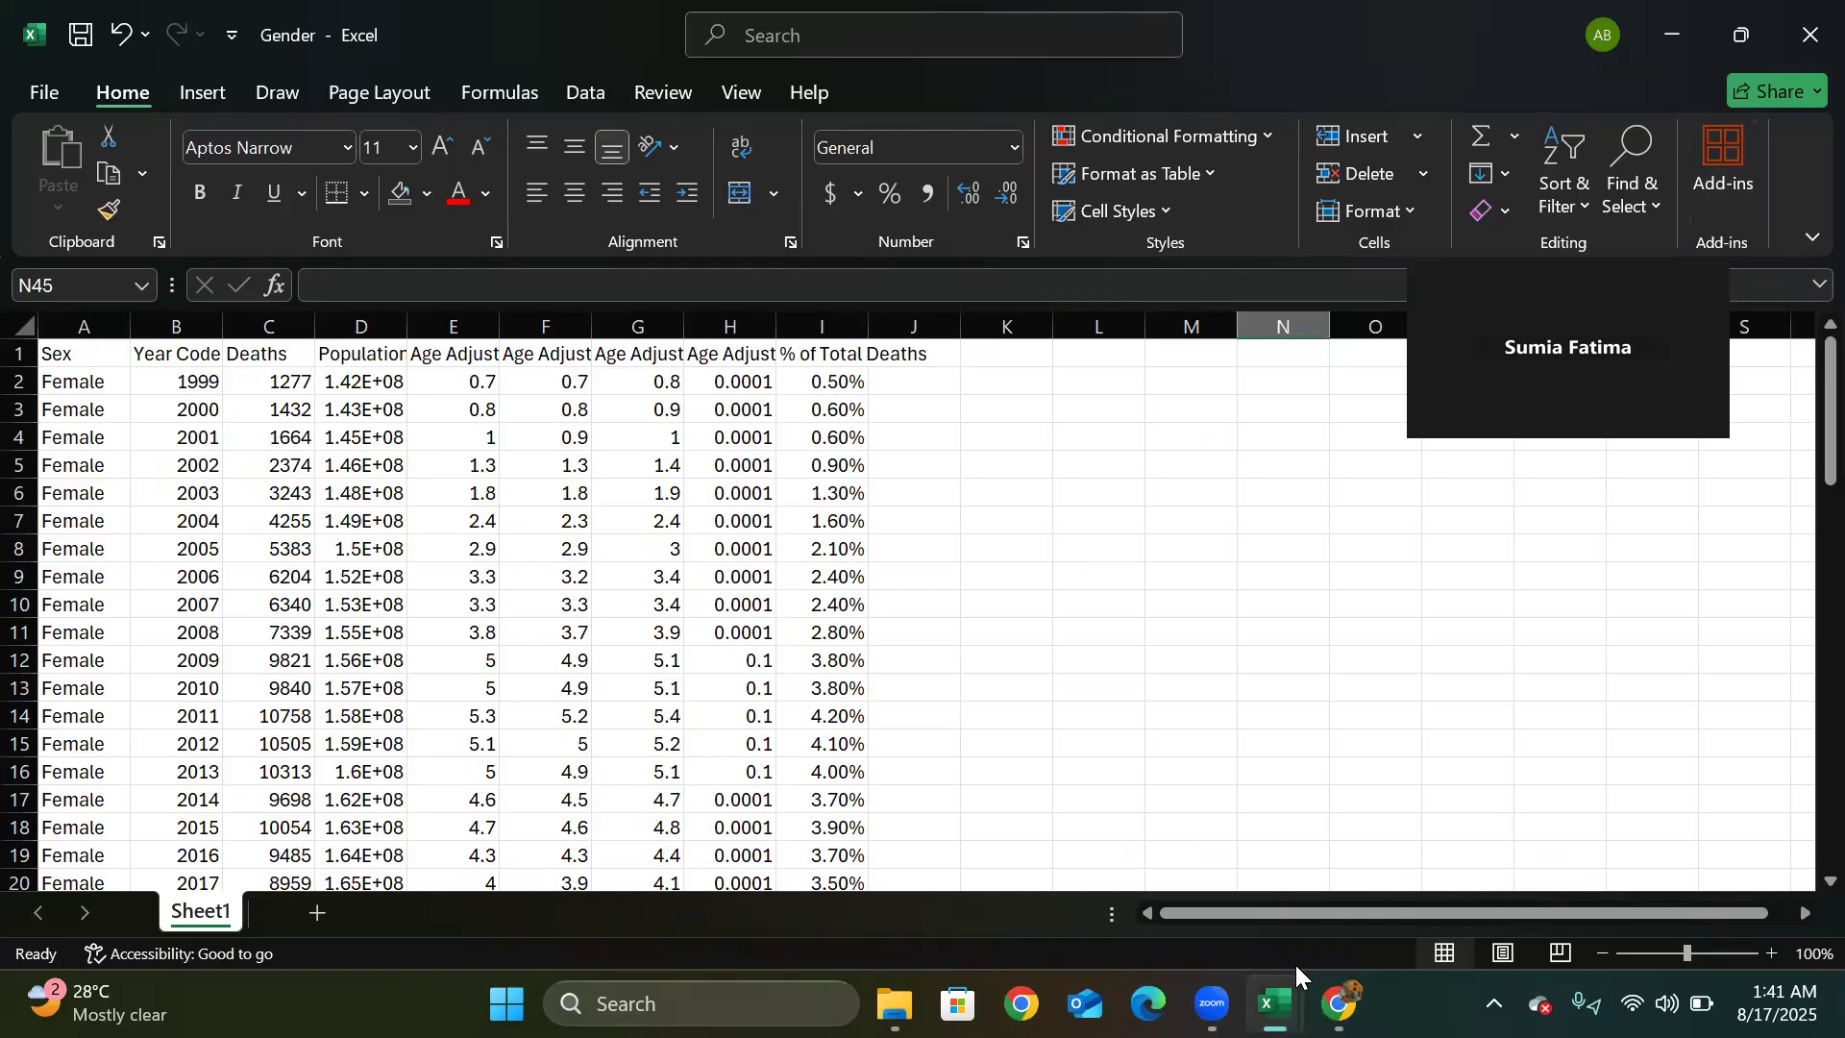
pyautogui.moveTo(1282, 999)
pyautogui.click(1390, 891)
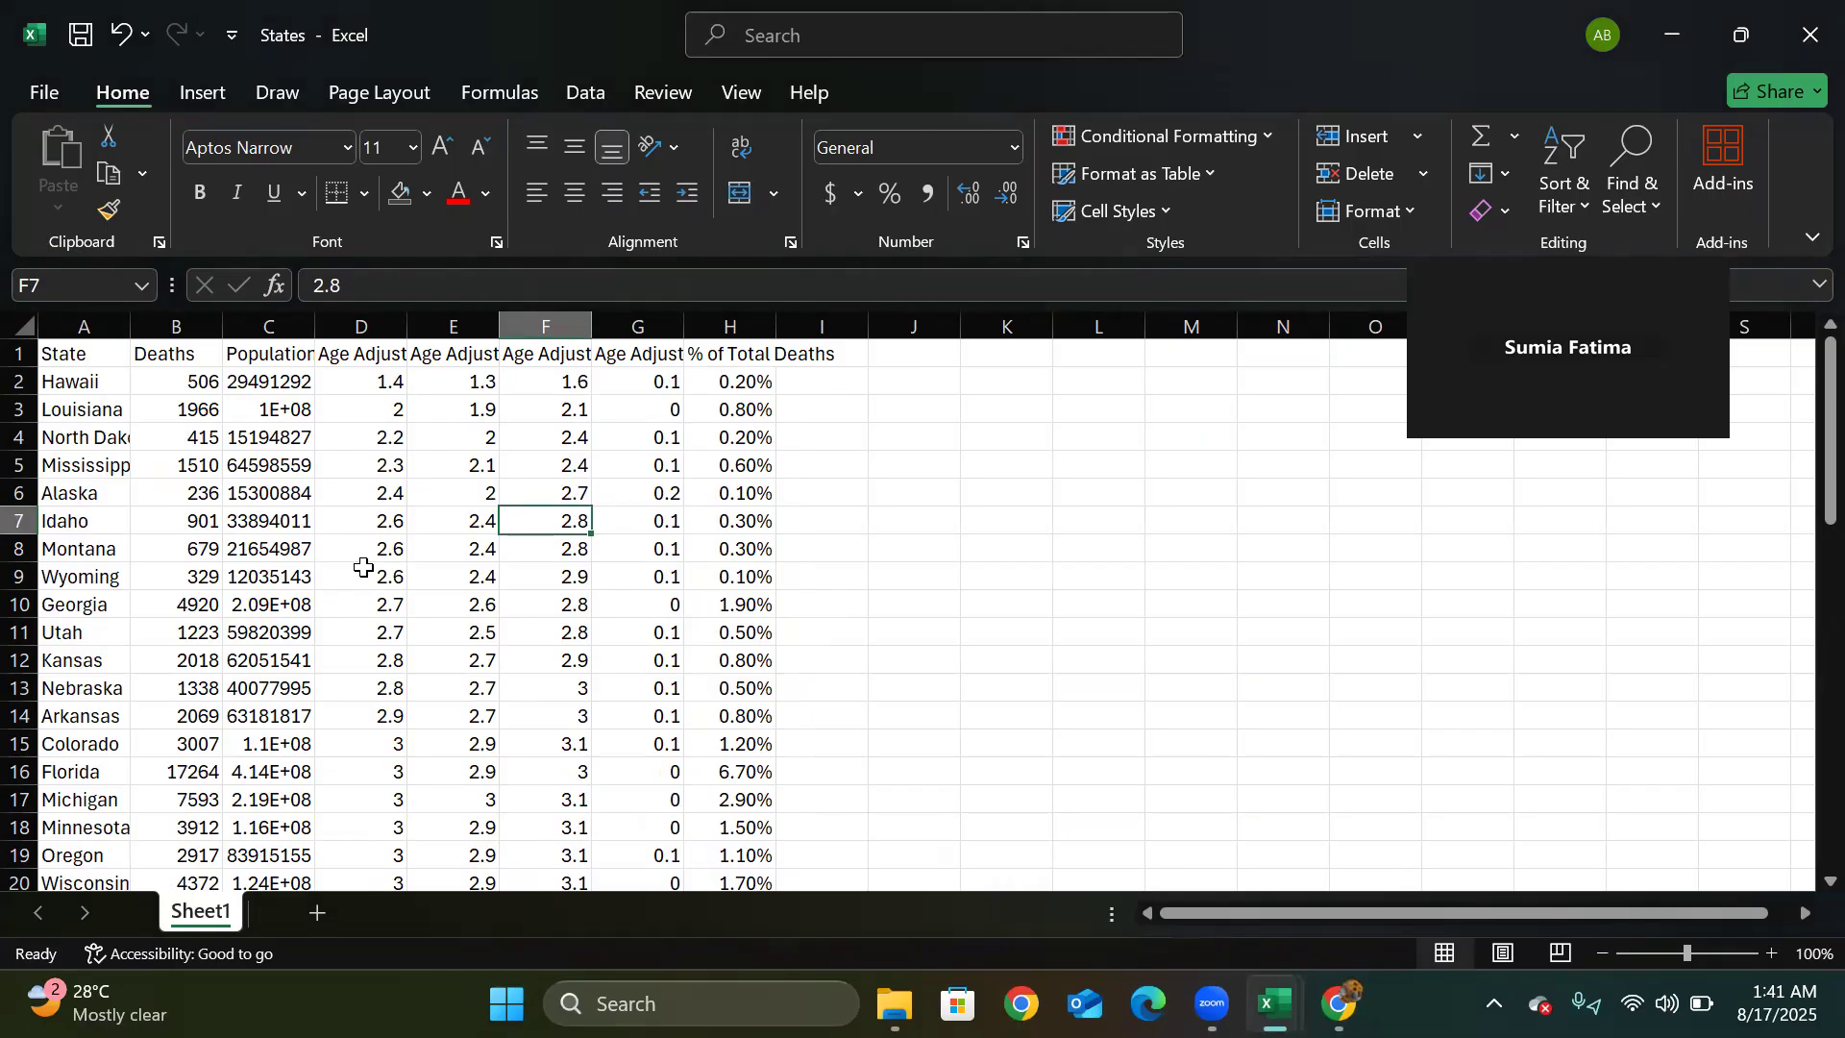
# - Delete row 31, the totals row without a state name, from the states data
pyautogui.moveTo(373, 386); pyautogui.dragTo(375, 918)
pyautogui.click(84, 409)
pyautogui.click(19, 436)
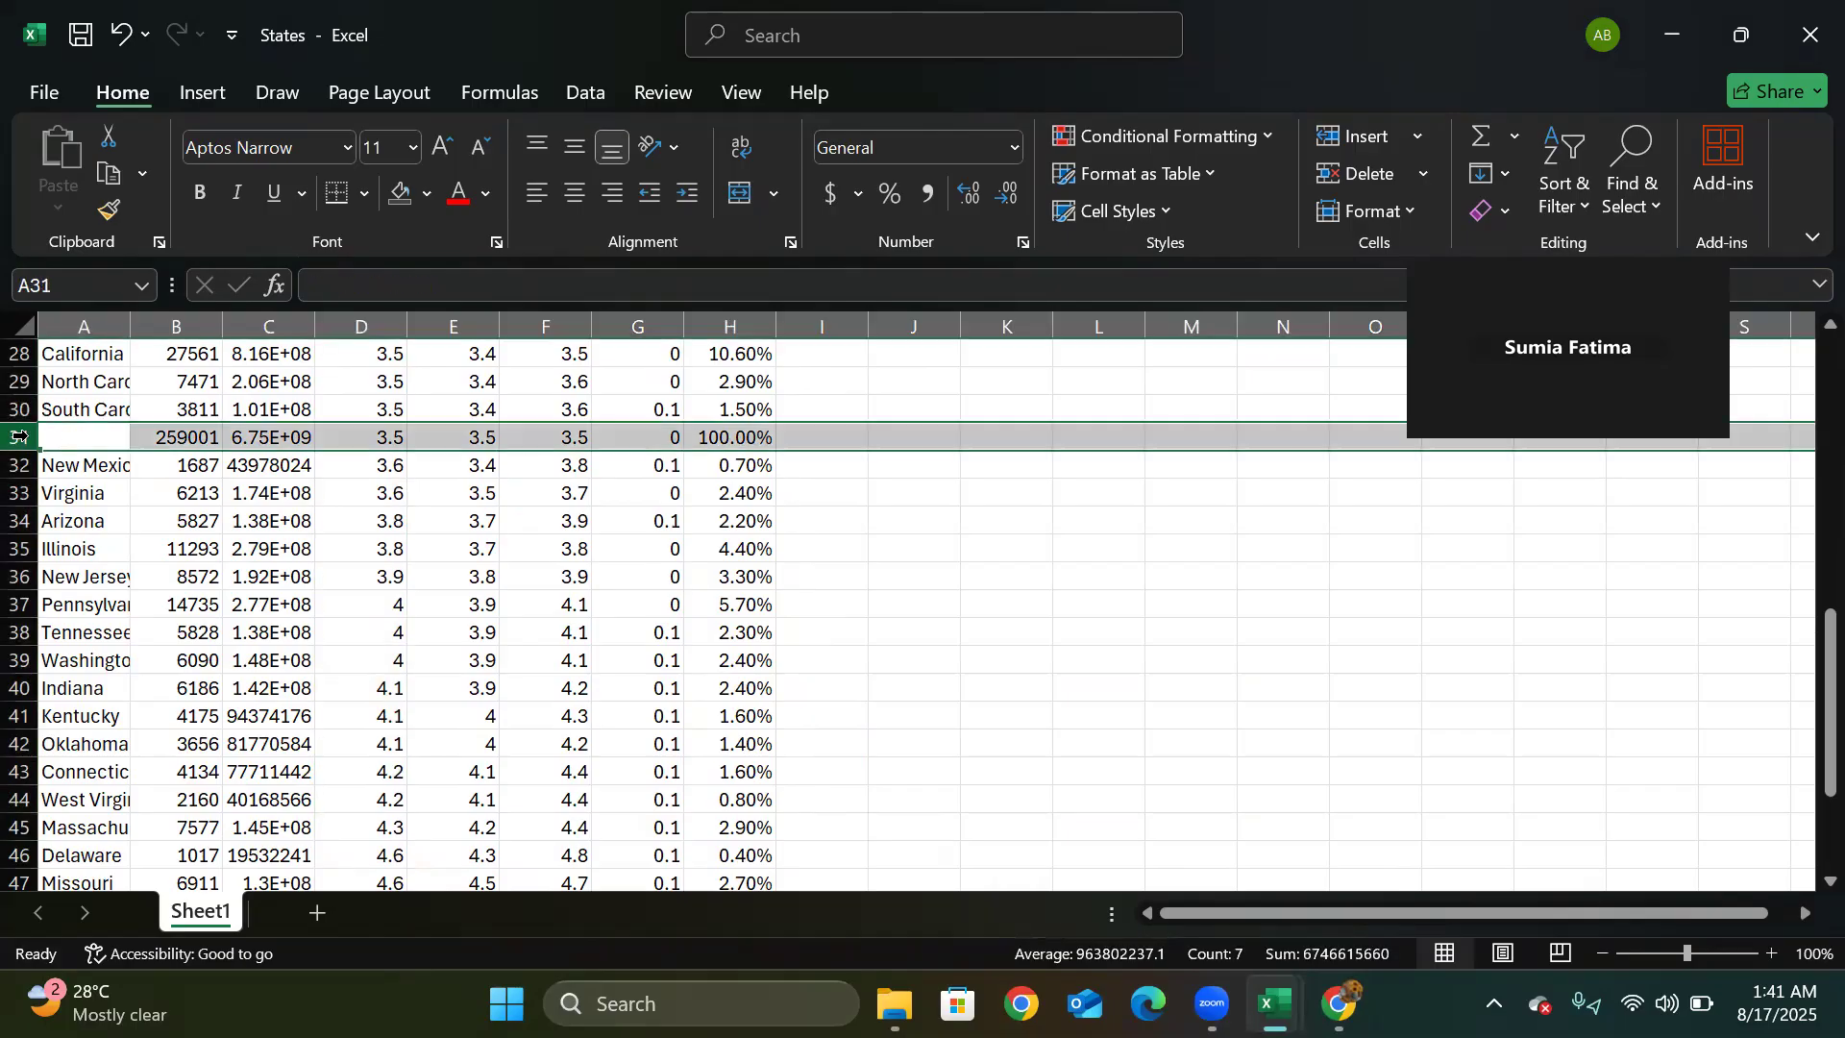
pyautogui.rightClick(24, 440)
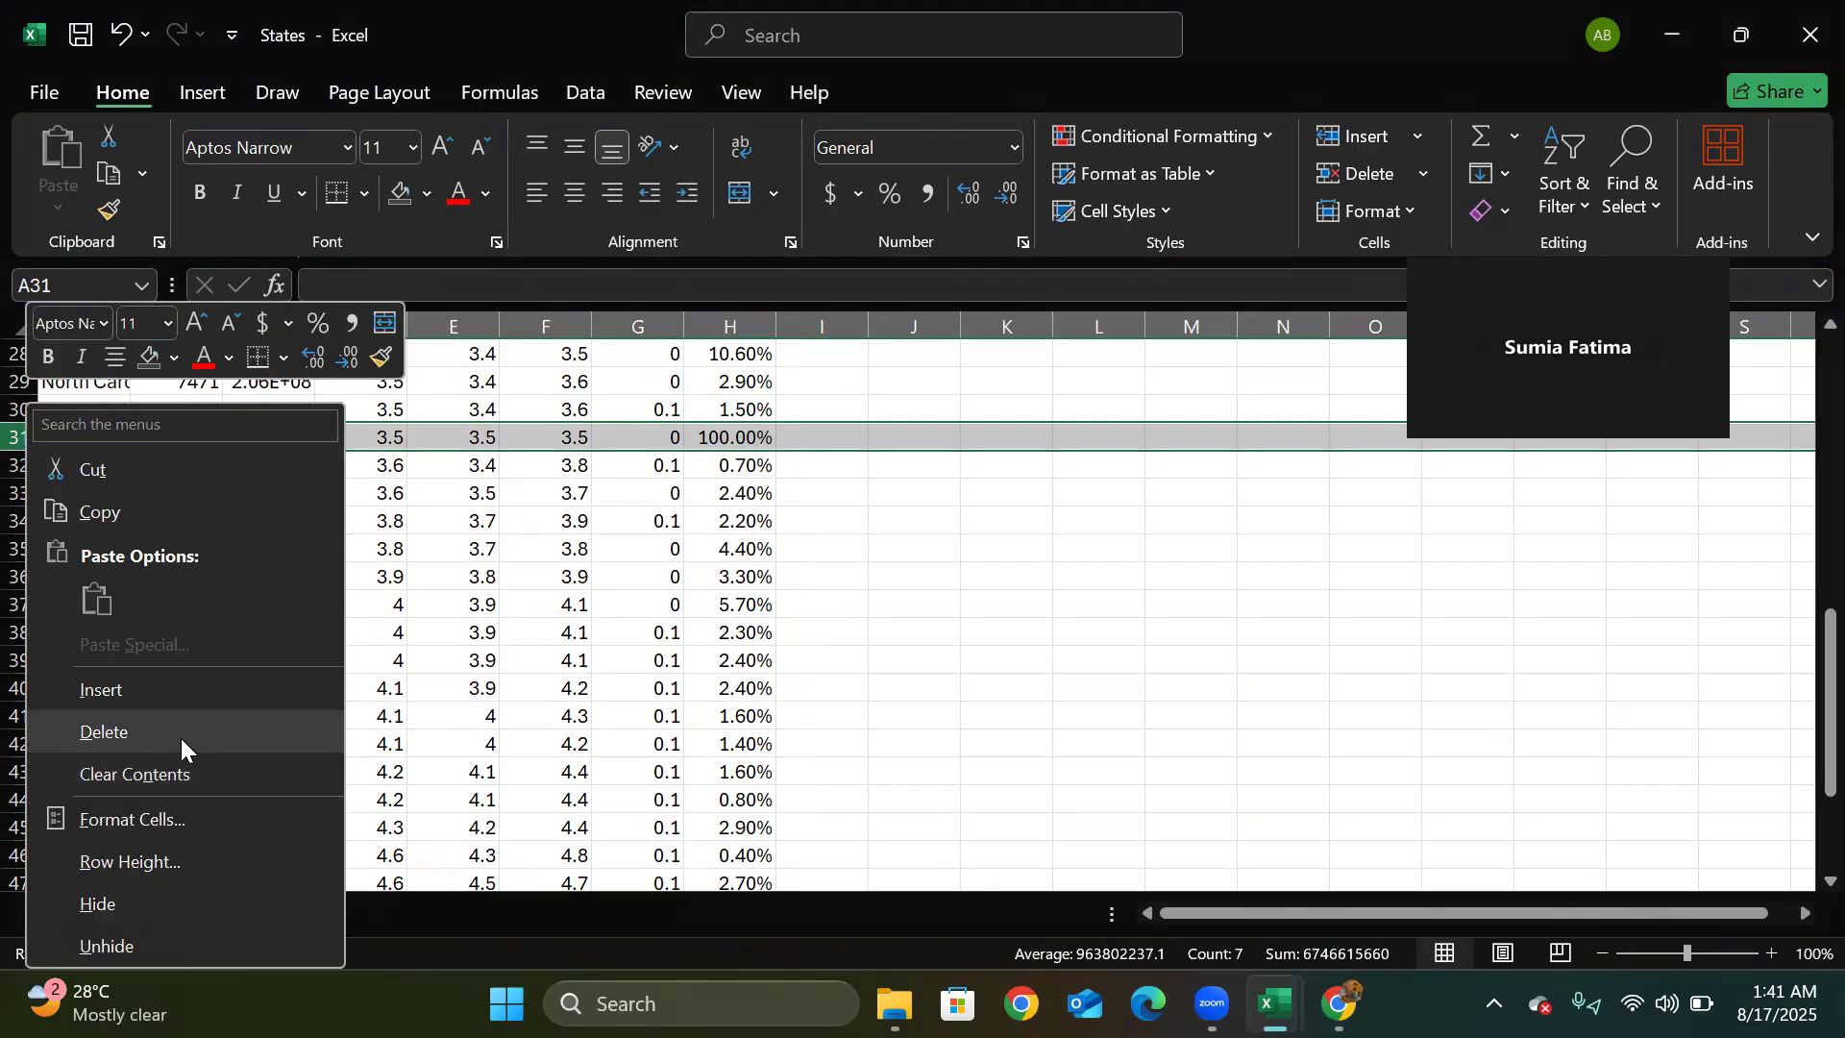
pyautogui.click(116, 731)
# - Copy the Age Adjusted Rate values in cells D2 to D52
pyautogui.click(363, 524)
pyautogui.click(373, 412)
pyautogui.press('Up')
pyautogui.press('Up')
pyautogui.press('Up')
pyautogui.press('Up')
pyautogui.press('Up')
pyautogui.press('Up')
pyautogui.press('Up')
pyautogui.press('Up')
pyautogui.press('Up')
pyautogui.press('Up')
pyautogui.press('Up')
pyautogui.press('Up')
pyautogui.press('Up')
pyautogui.press('Up')
pyautogui.press('Up')
pyautogui.press('Up')
pyautogui.press('Up')
pyautogui.press('Up')
pyautogui.press('Up')
pyautogui.press('Up')
pyautogui.press('Up')
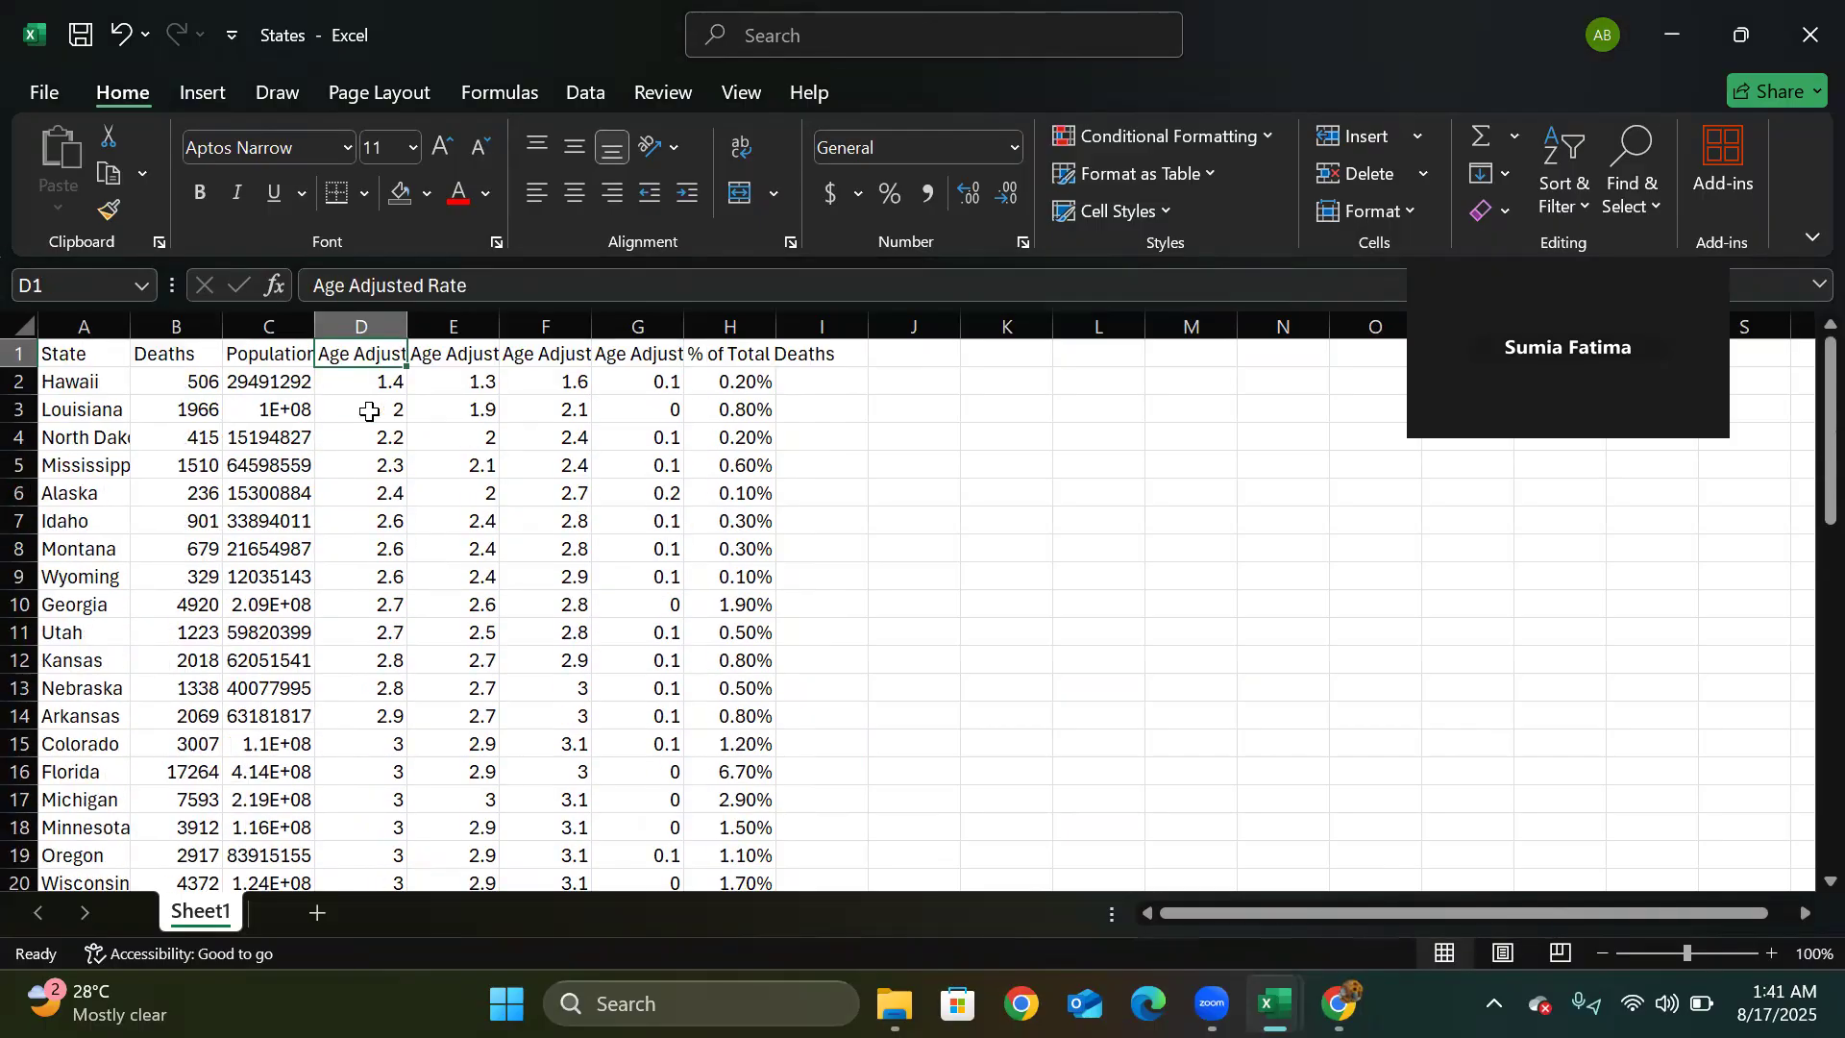
pyautogui.moveTo(372, 379); pyautogui.dragTo(372, 828)
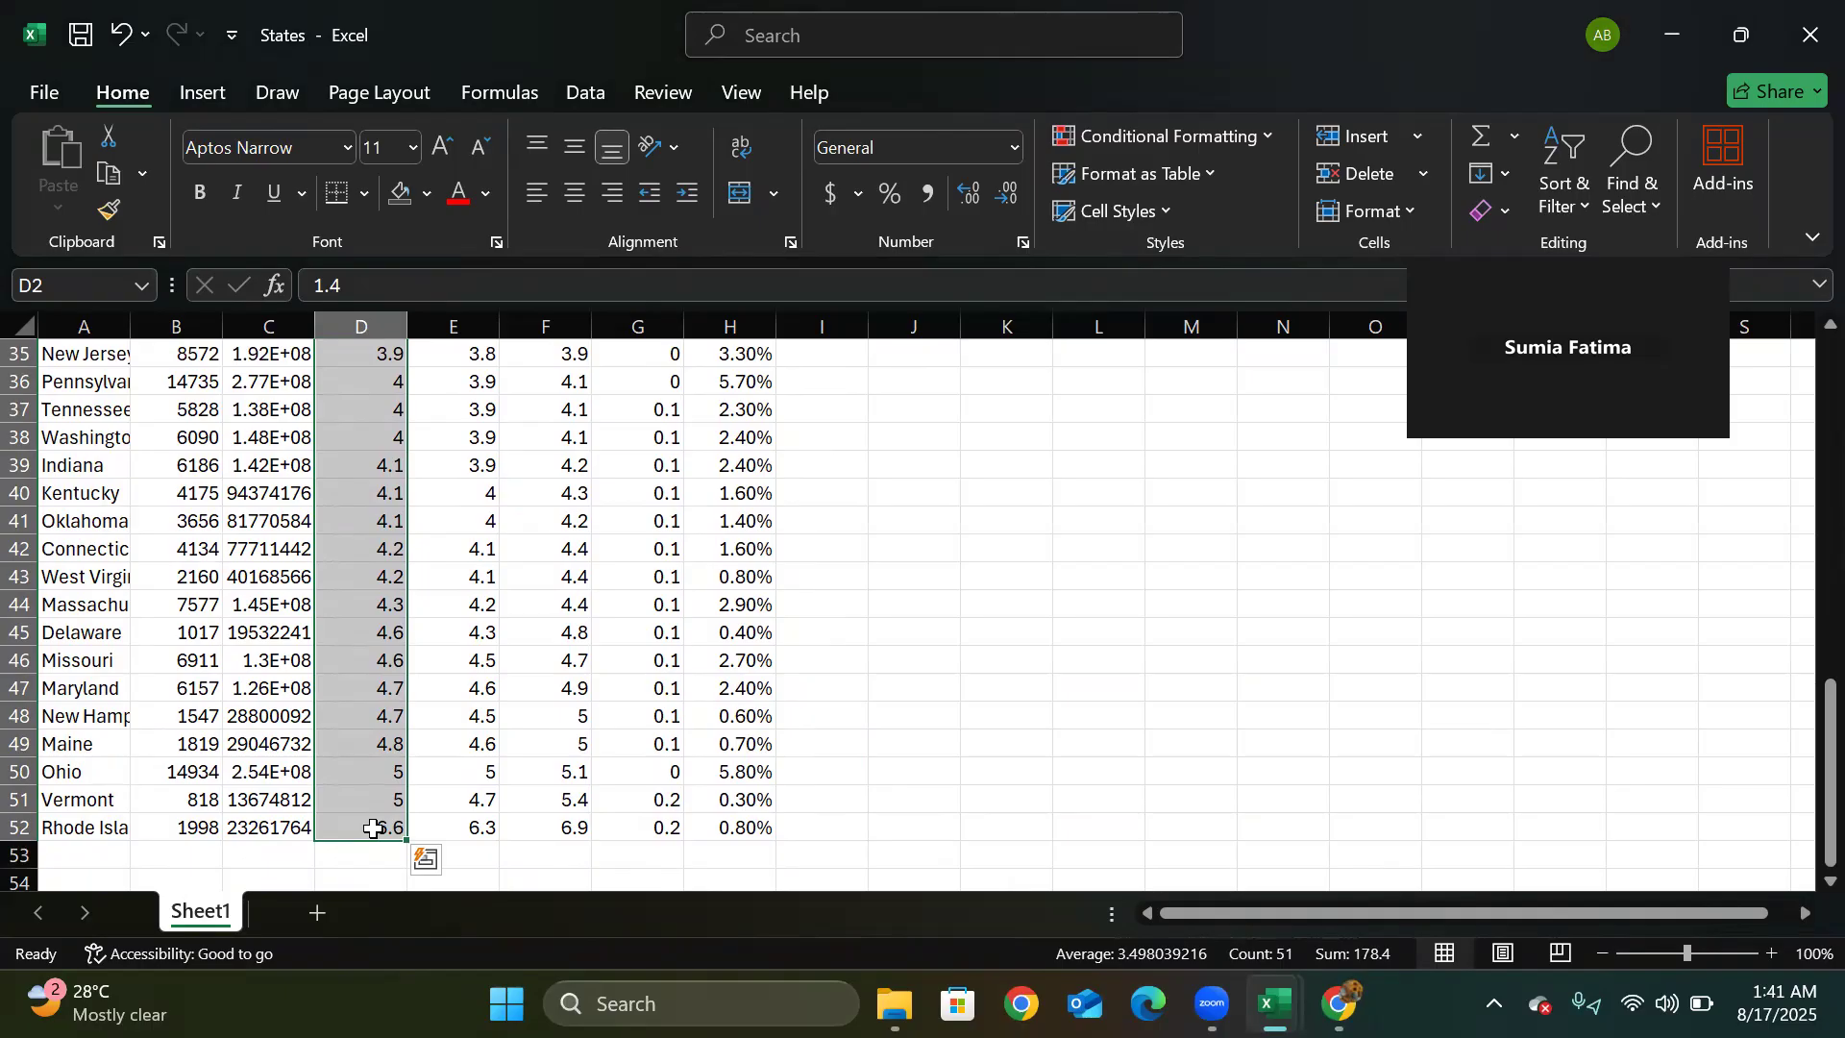
pyautogui.hotkey('ctrl', 'c')
# - Sort the data by column D from smallest to largest, expanding the selection to the adjacent columns
pyautogui.click(486, 577)
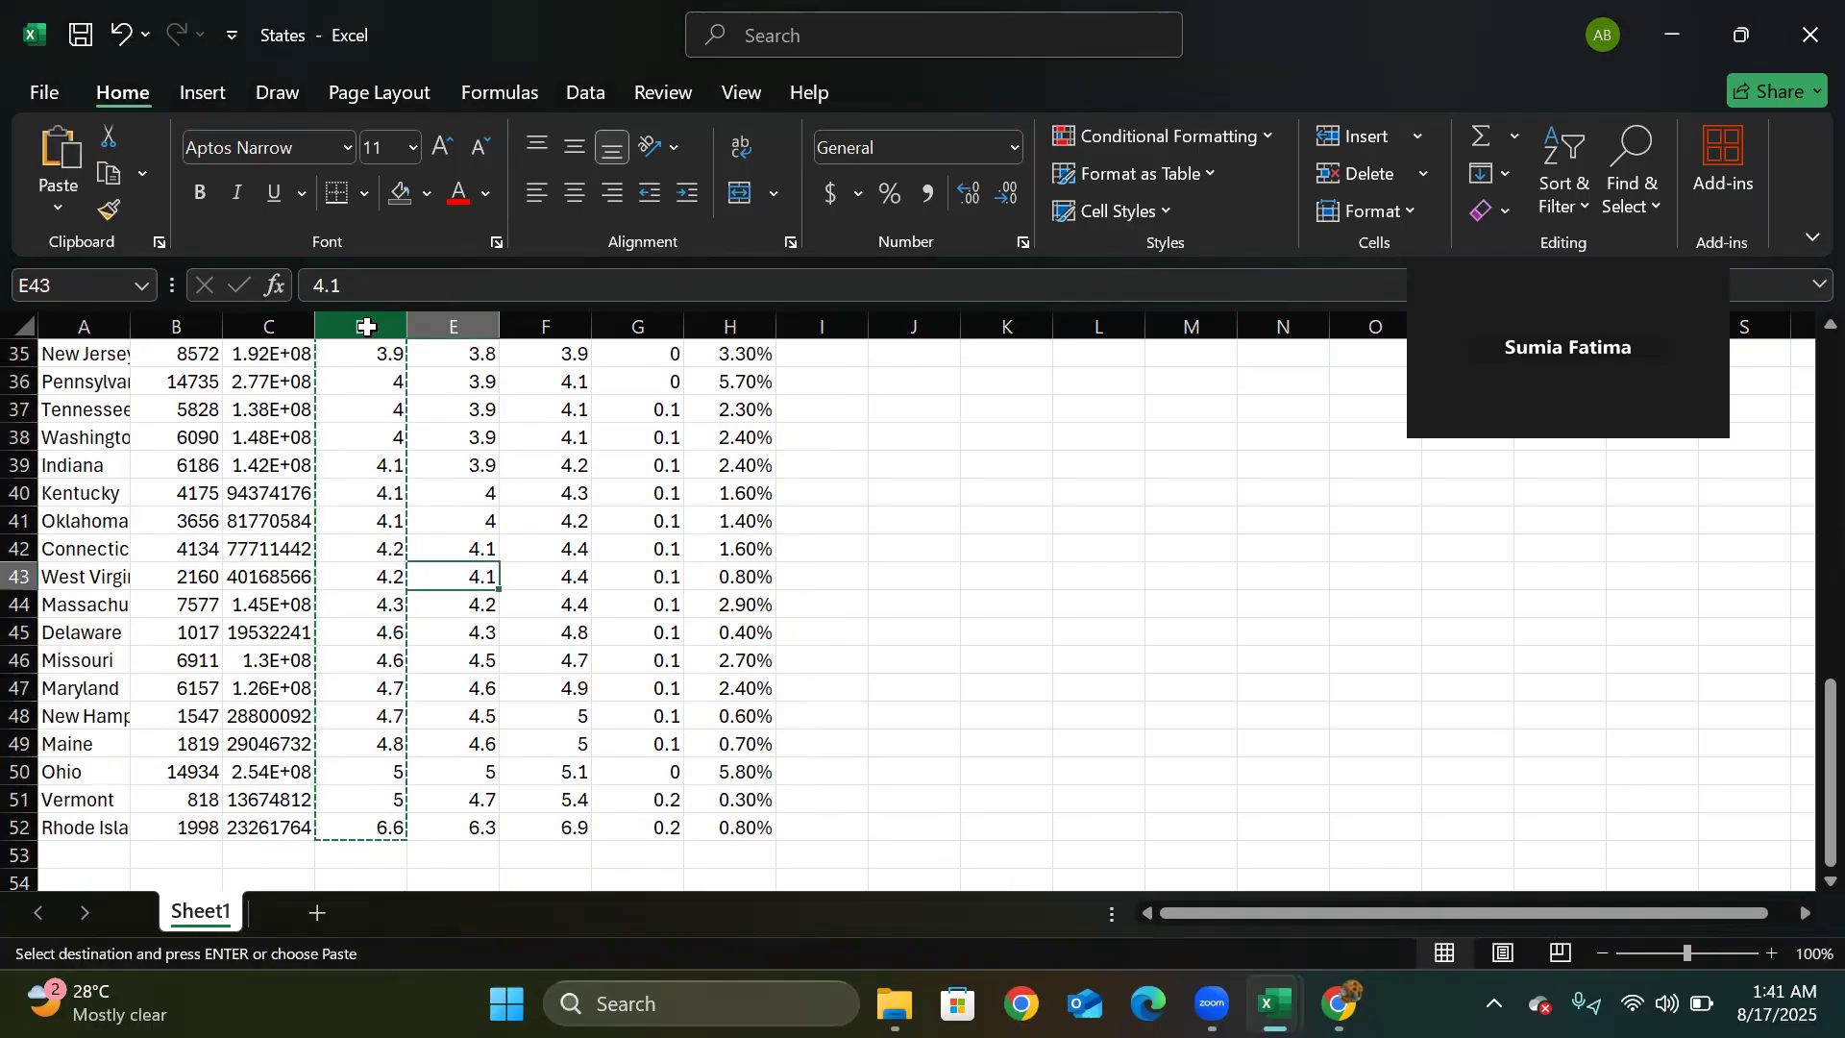
pyautogui.click(366, 327)
pyautogui.rightClick(366, 326)
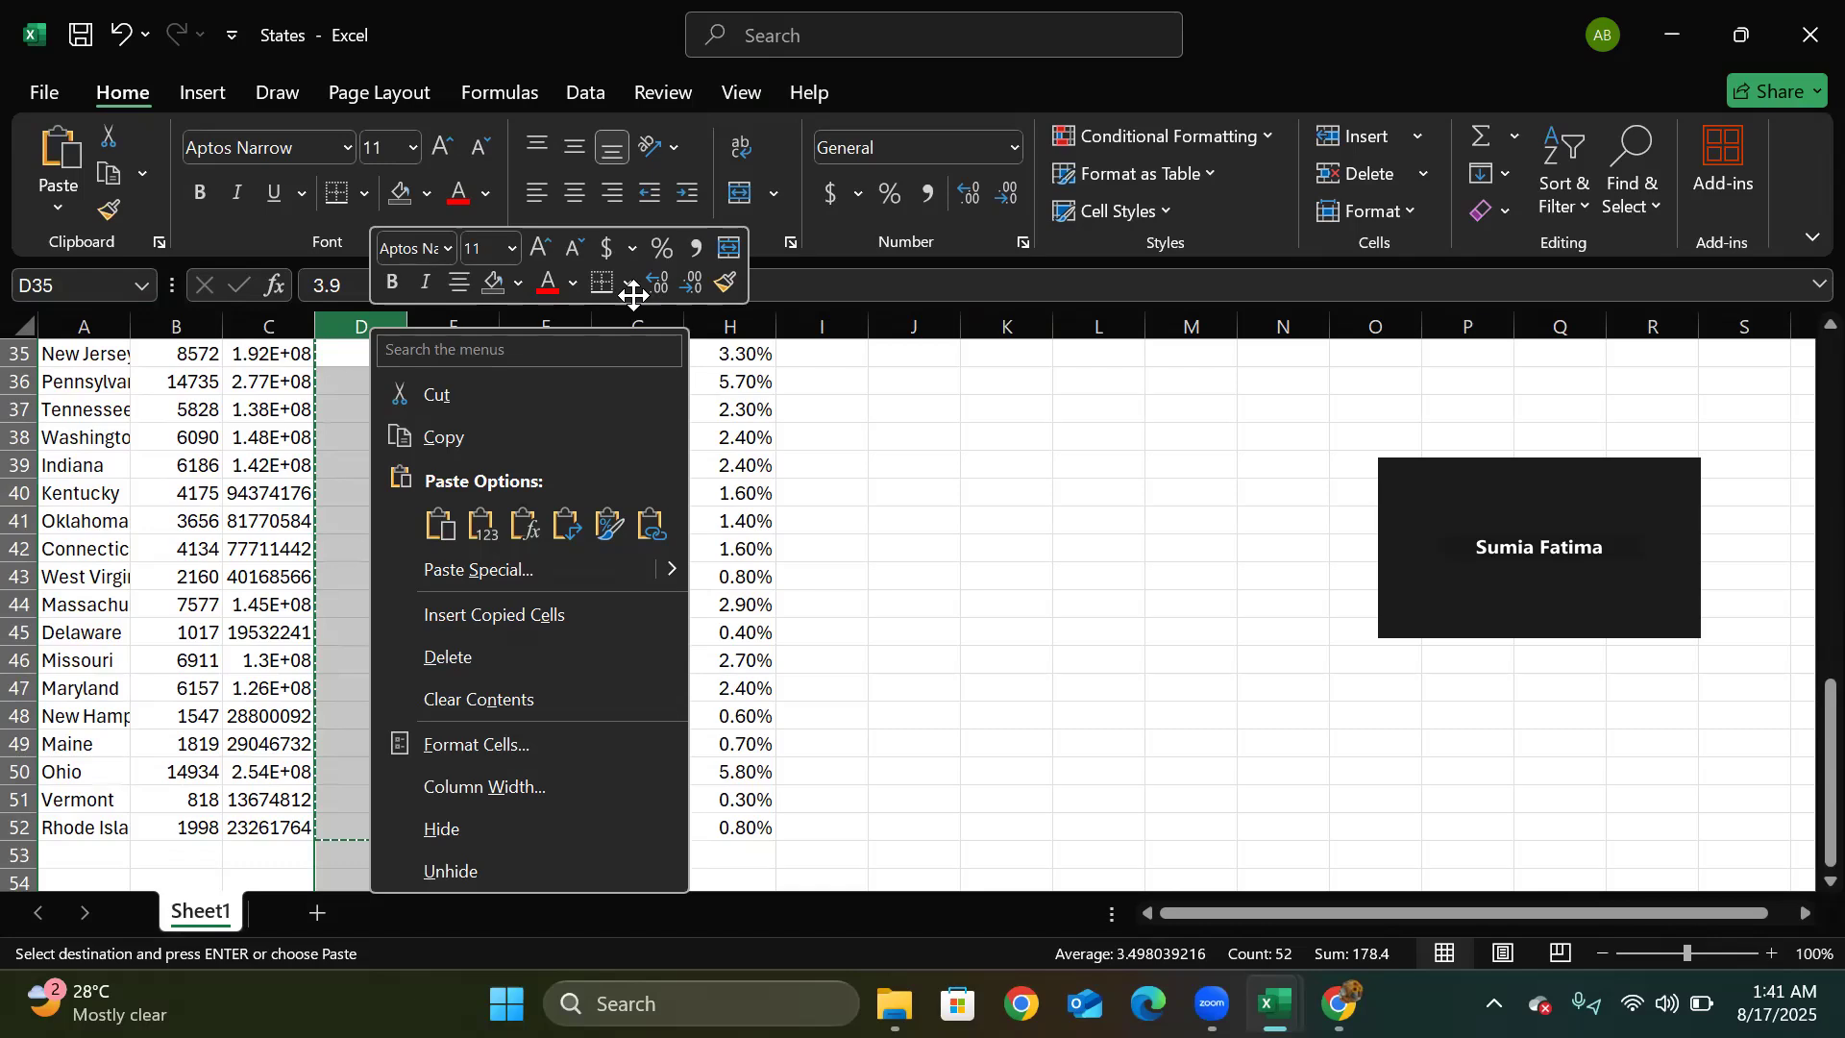
pyautogui.click(381, 324)
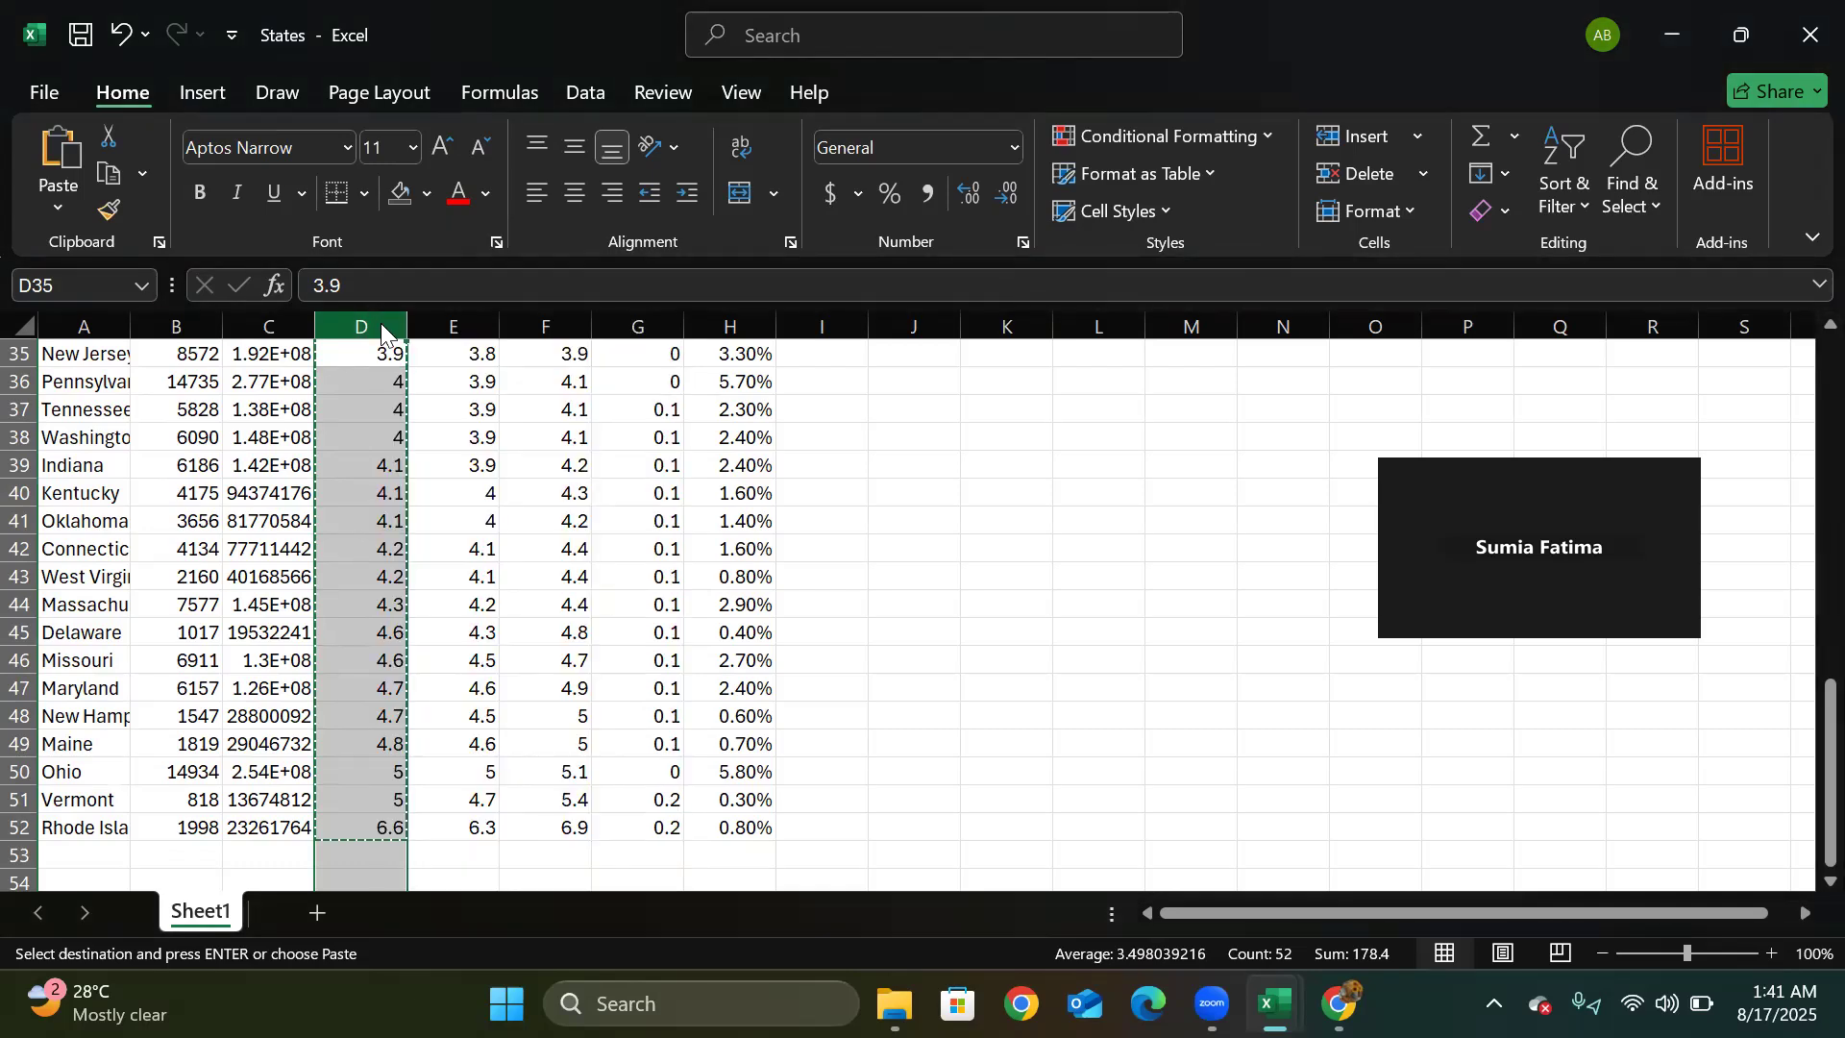
pyautogui.rightClick(383, 327)
pyautogui.click(1573, 213)
pyautogui.click(1574, 213)
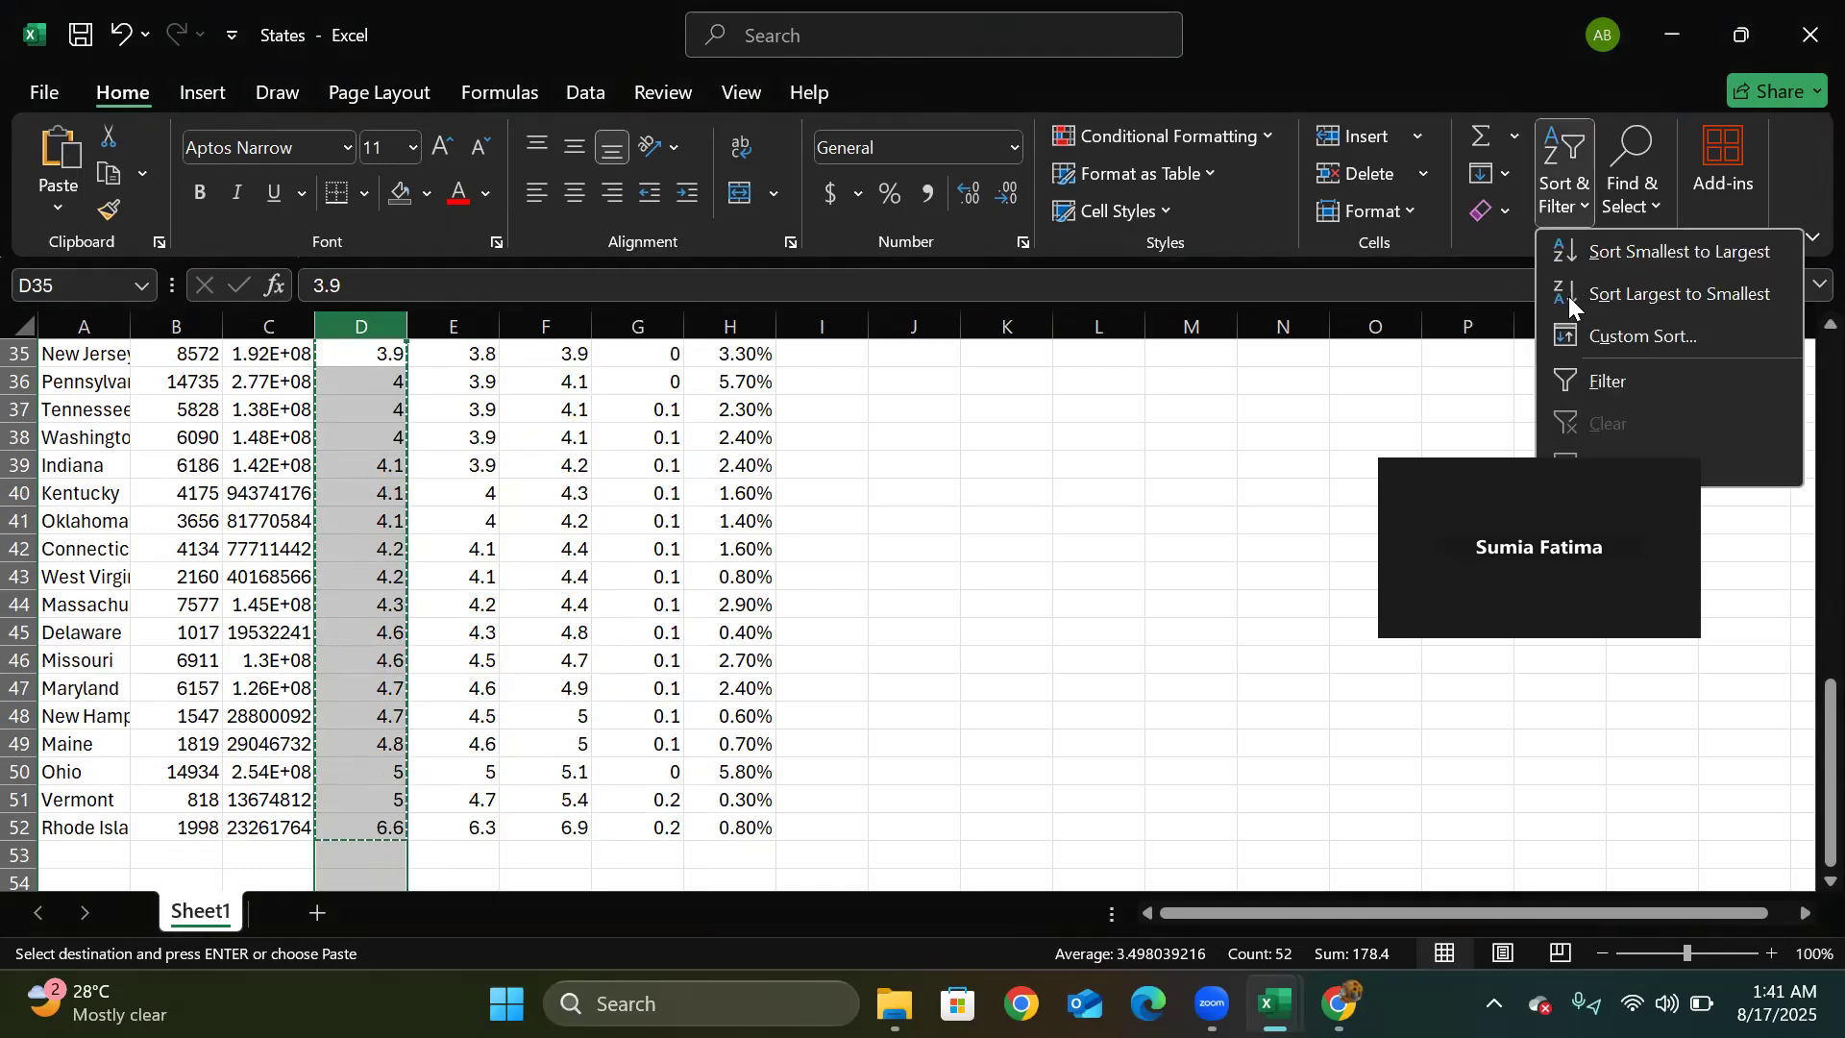
pyautogui.click(1618, 248)
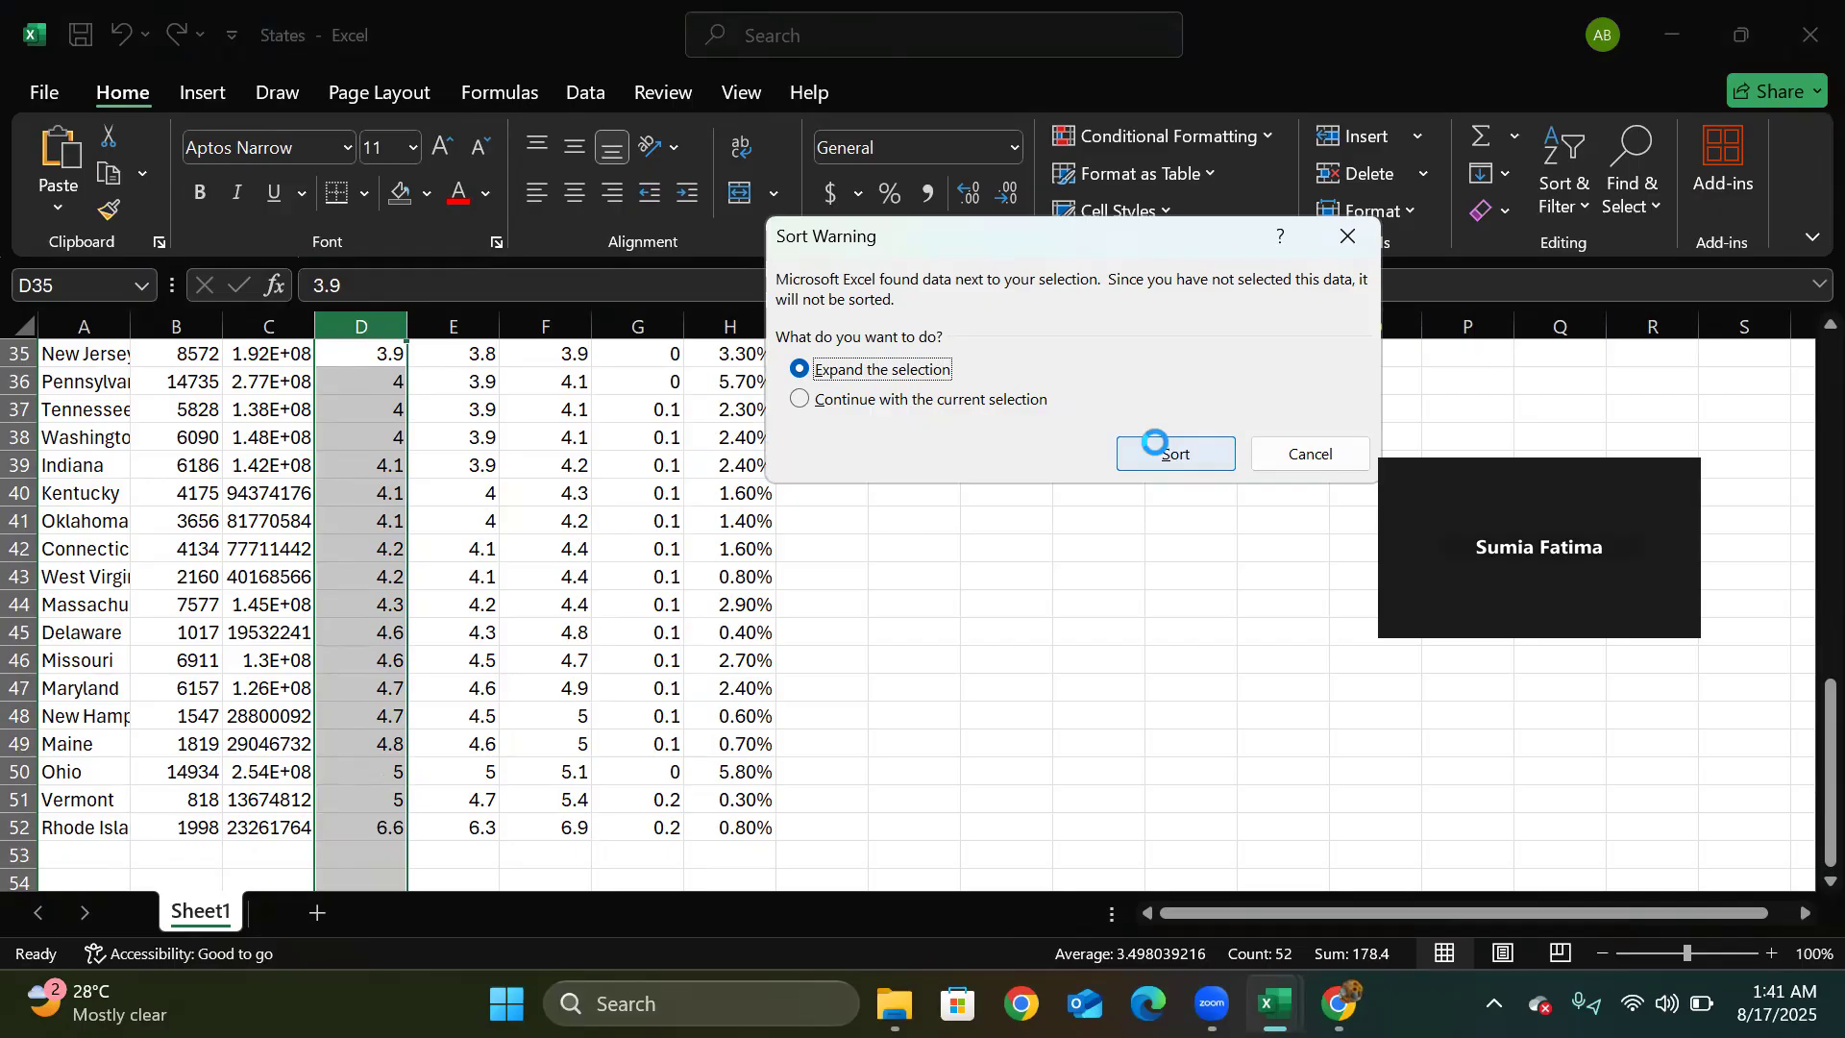
pyautogui.click(1163, 451)
pyautogui.click(760, 594)
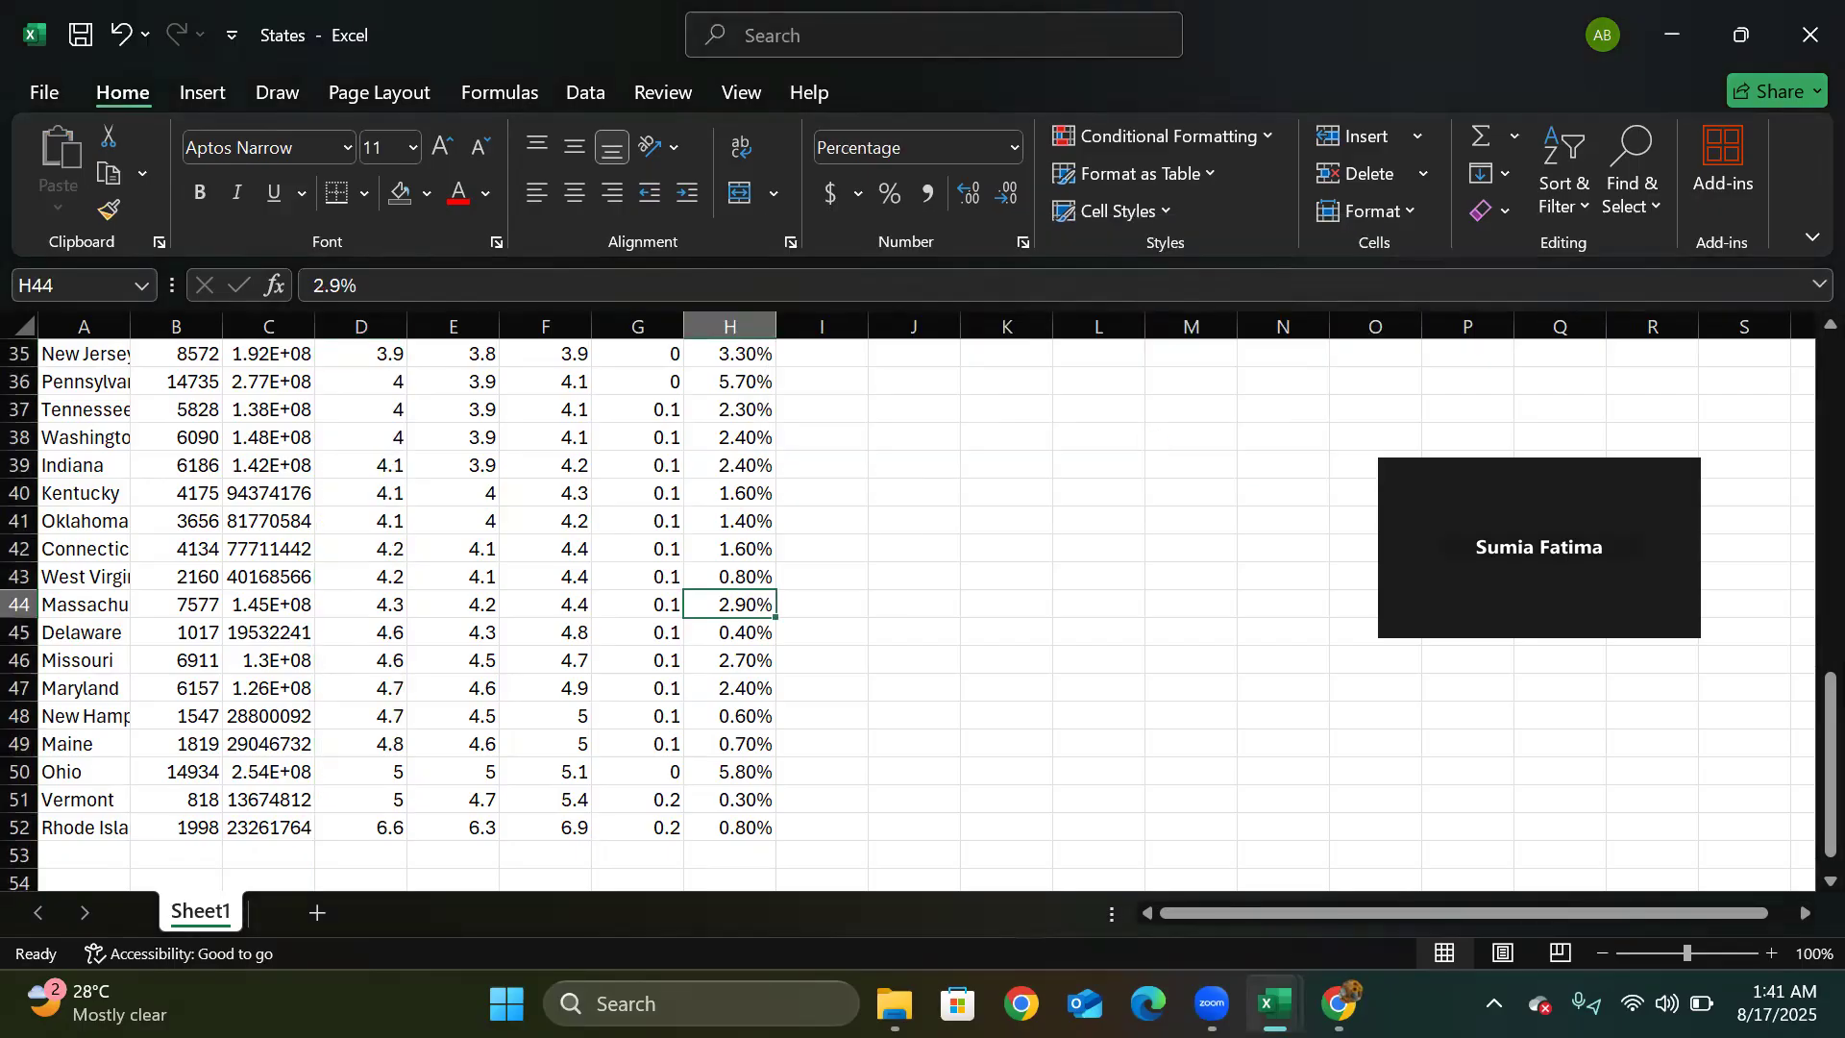
pyautogui.click(1338, 1003)
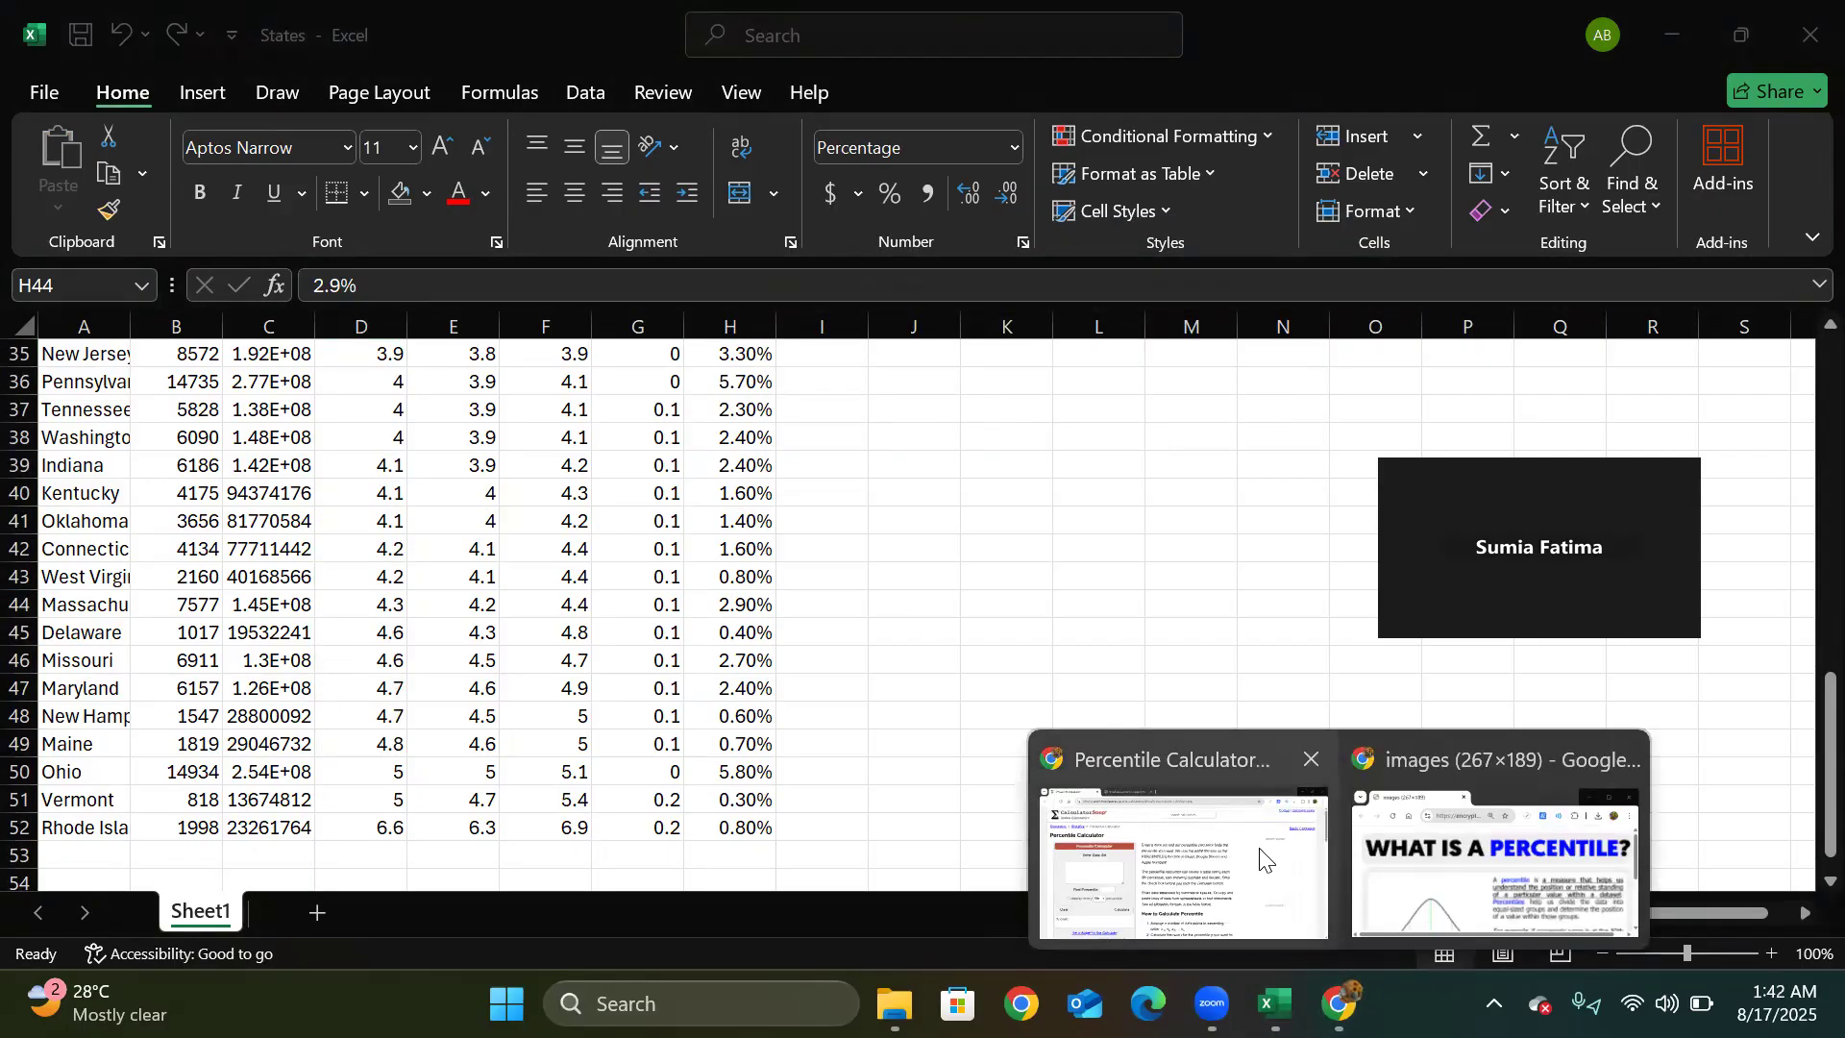
pyautogui.click(1261, 858)
pyautogui.click(302, 519)
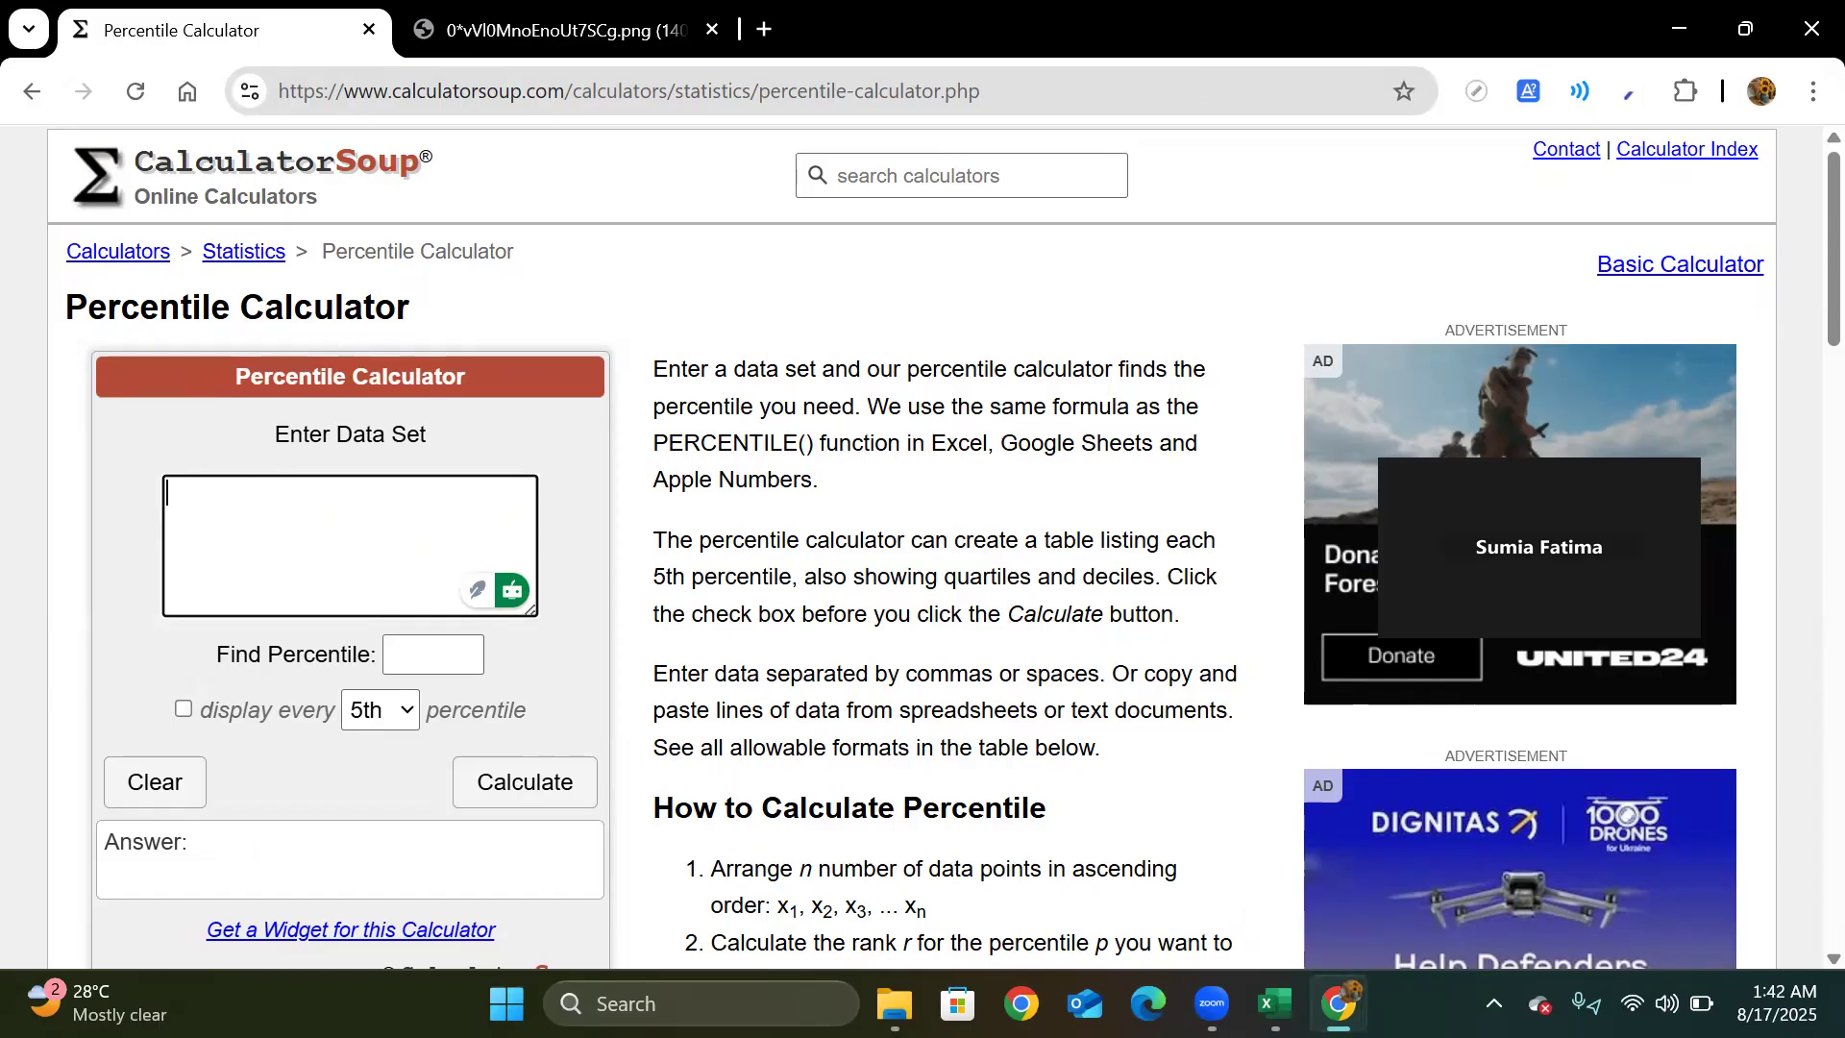
pyautogui.moveTo(1275, 1004)
pyautogui.click(1432, 855)
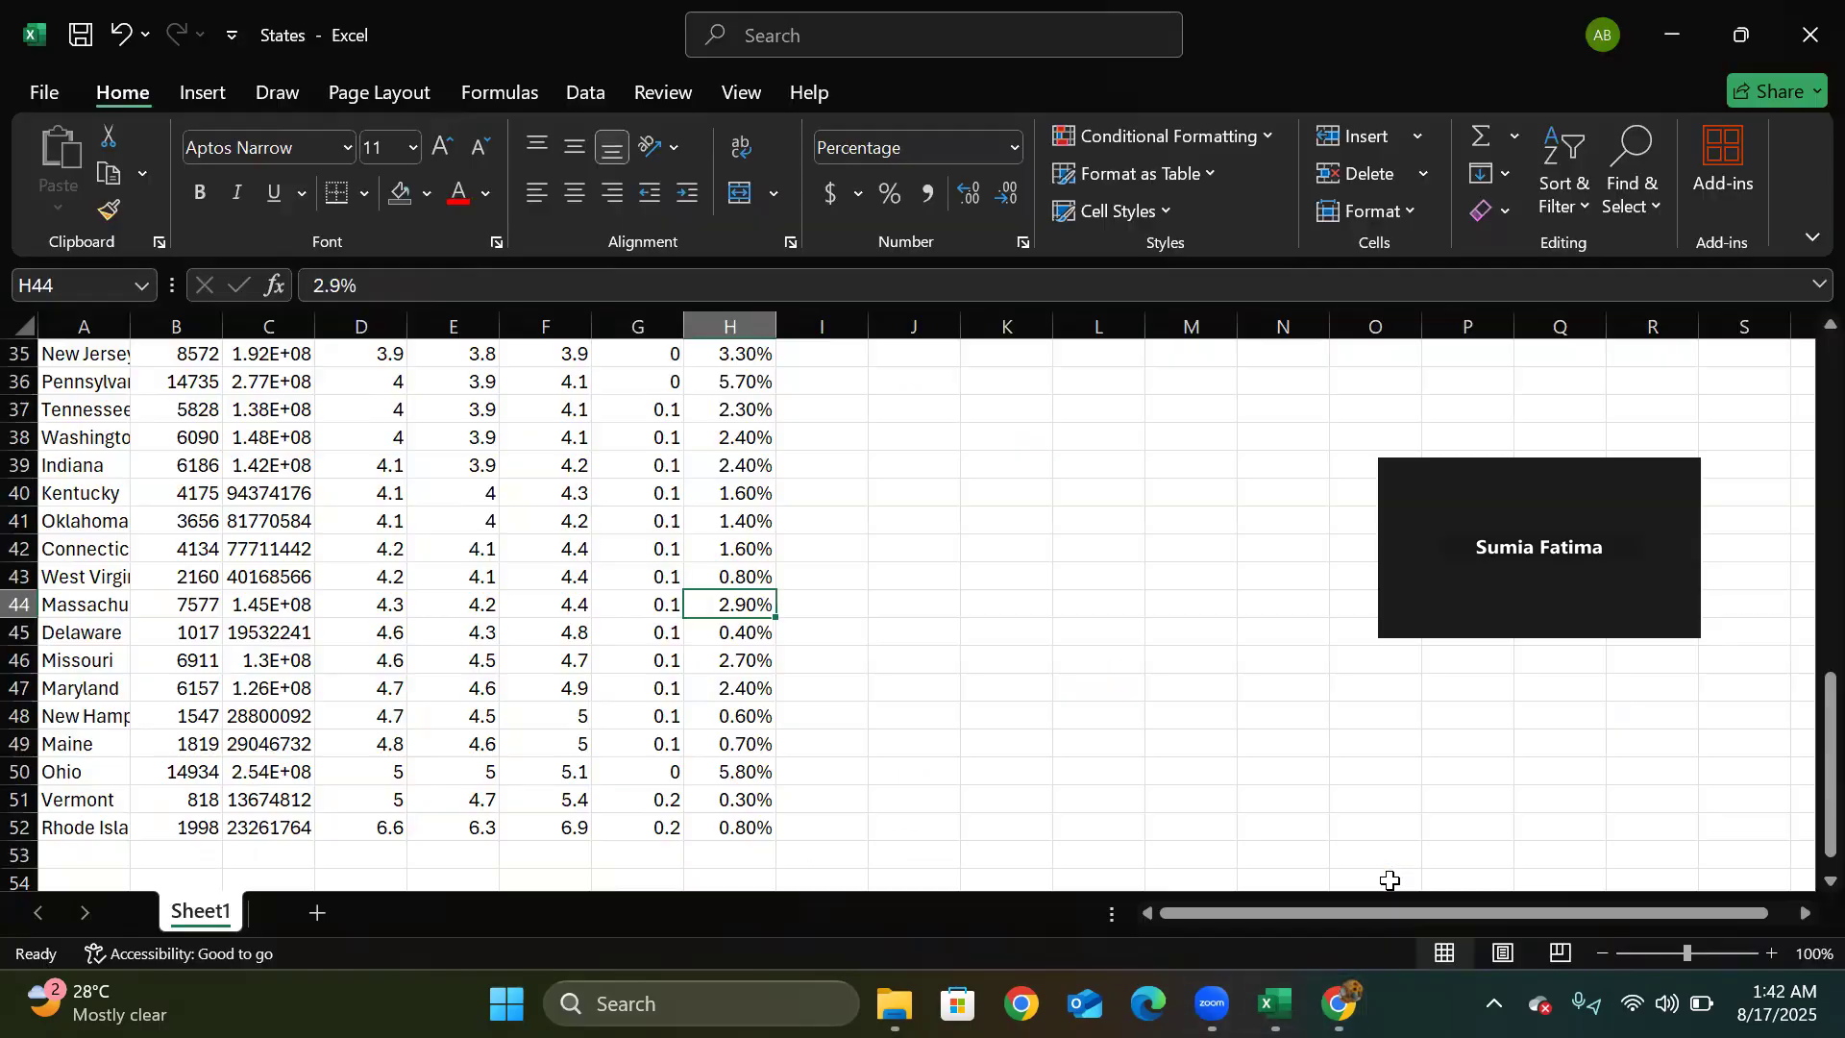
# - Copy the Age Adjusted Rate values in D2:D52 and paste them into the Percentile Calculator's data set in Chrome
pyautogui.moveTo(390, 828); pyautogui.dragTo(380, 313)
pyautogui.hotkey('ctrl', 'c')
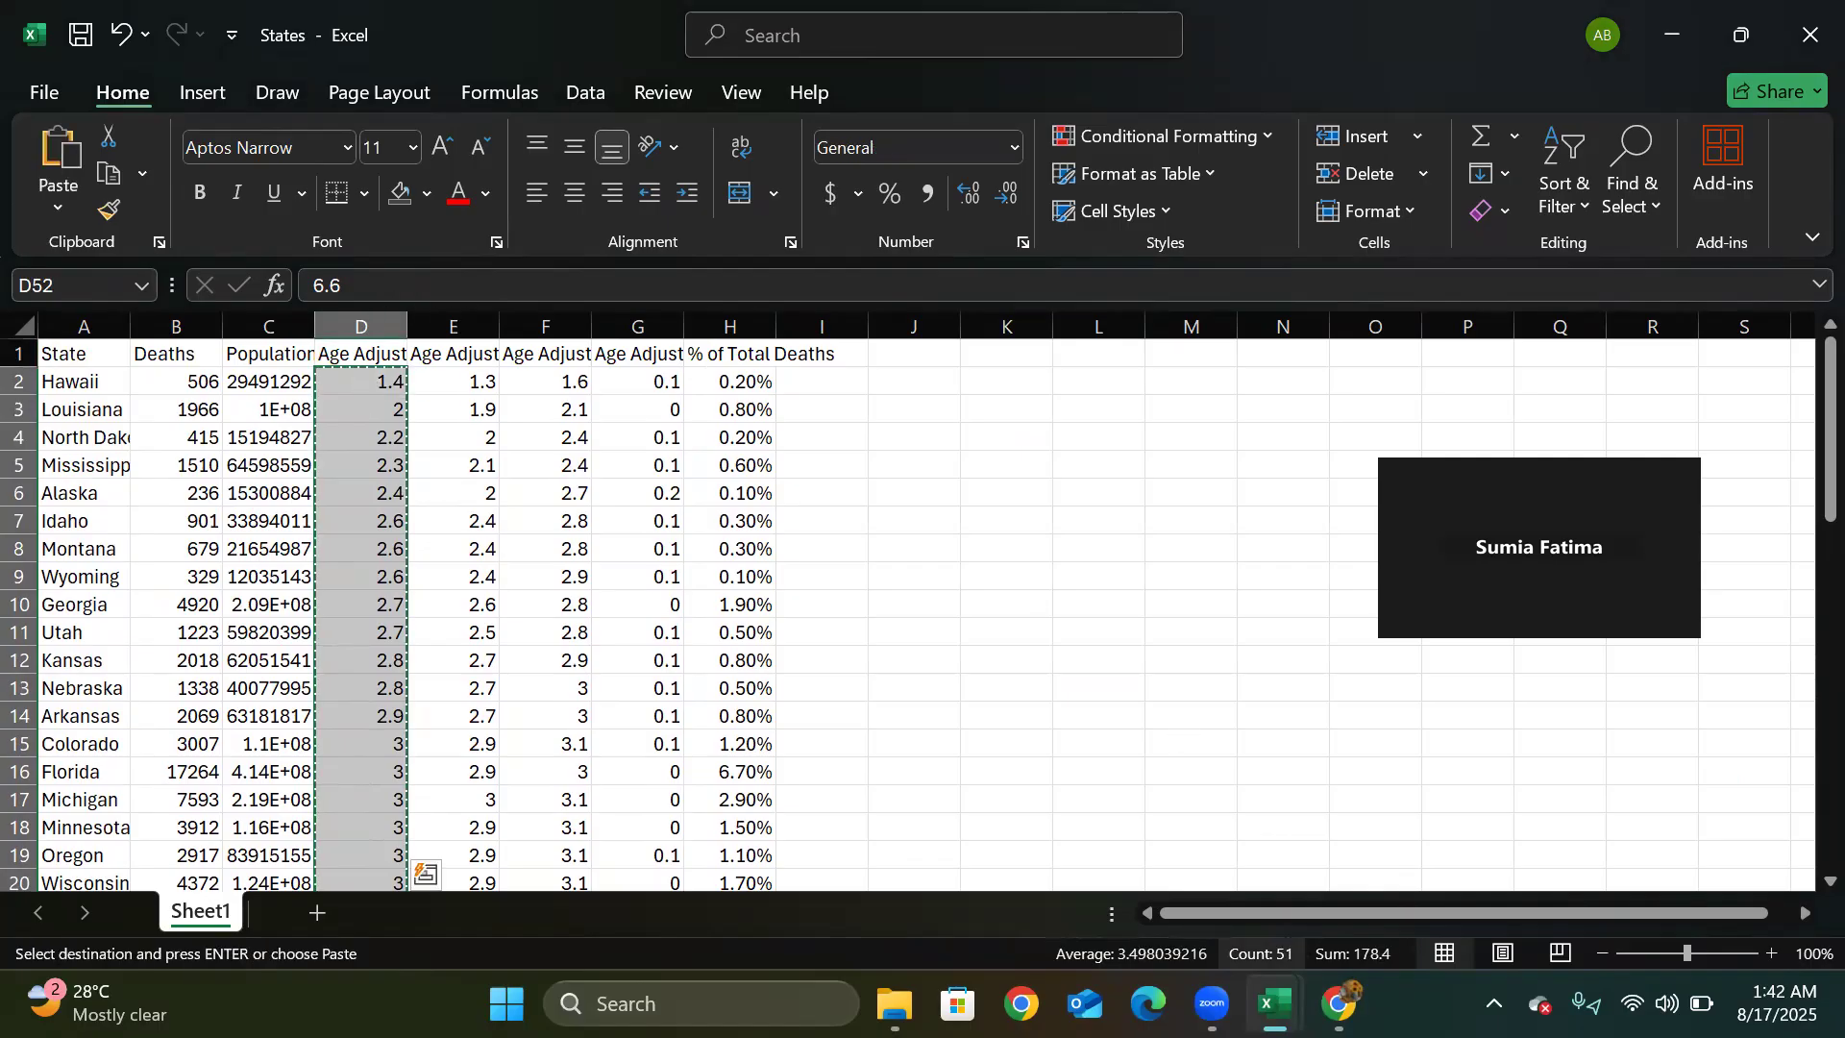
pyautogui.click(1341, 1004)
pyautogui.click(1233, 823)
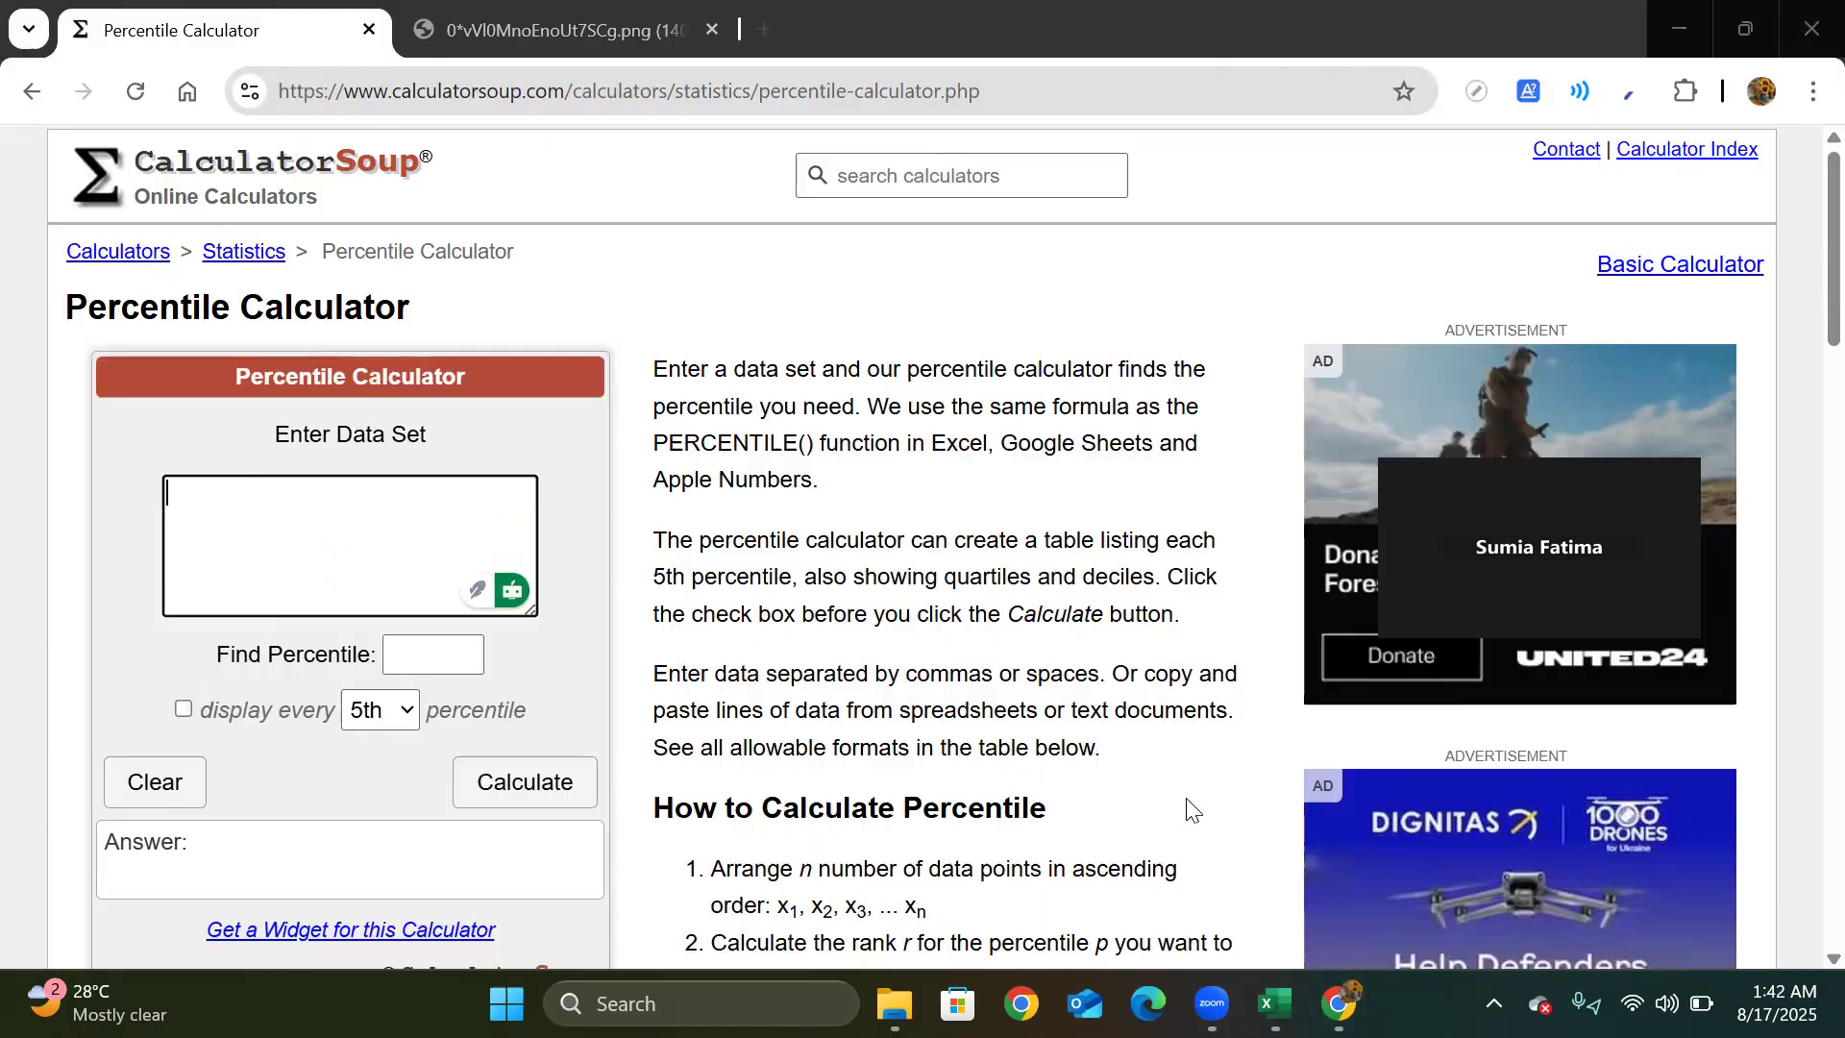
pyautogui.click(301, 500)
pyautogui.hotkey('ctrl', 'v')
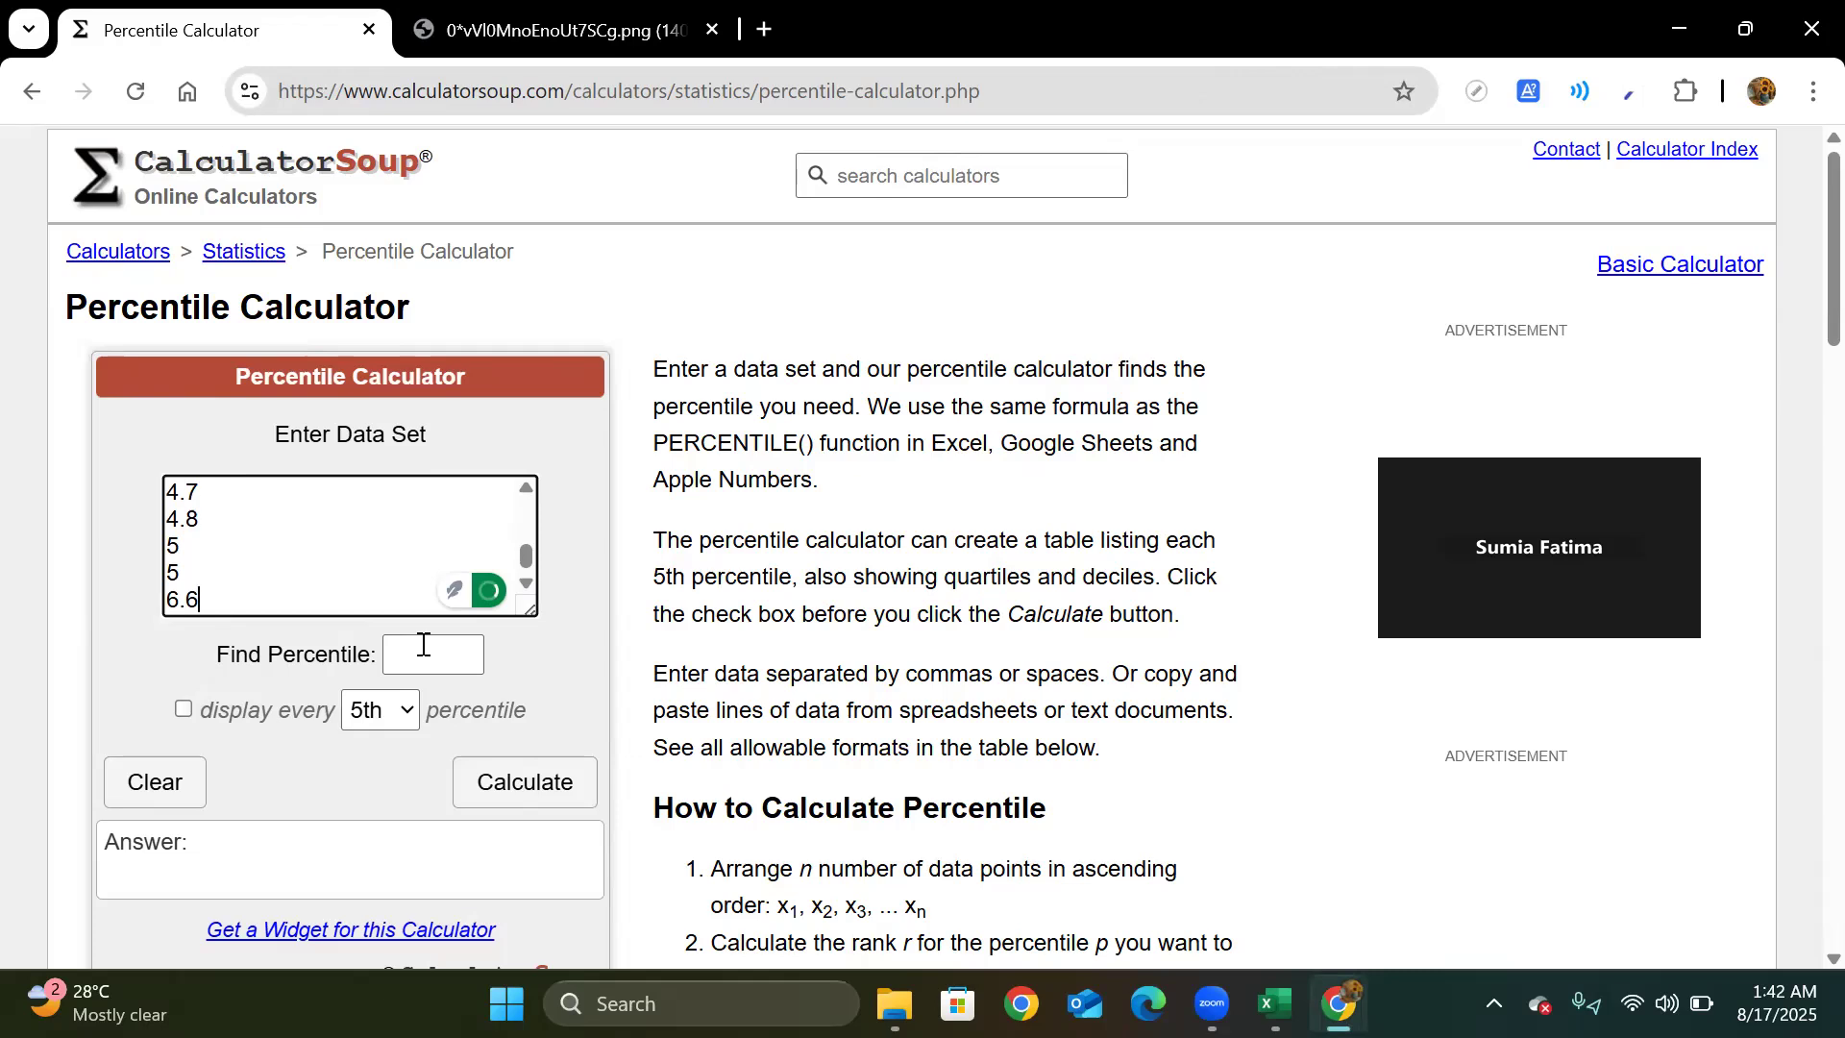
# - Calculate the 90th percentile of the pasted data set and highlight the resulting value in the answer
pyautogui.click(479, 654)
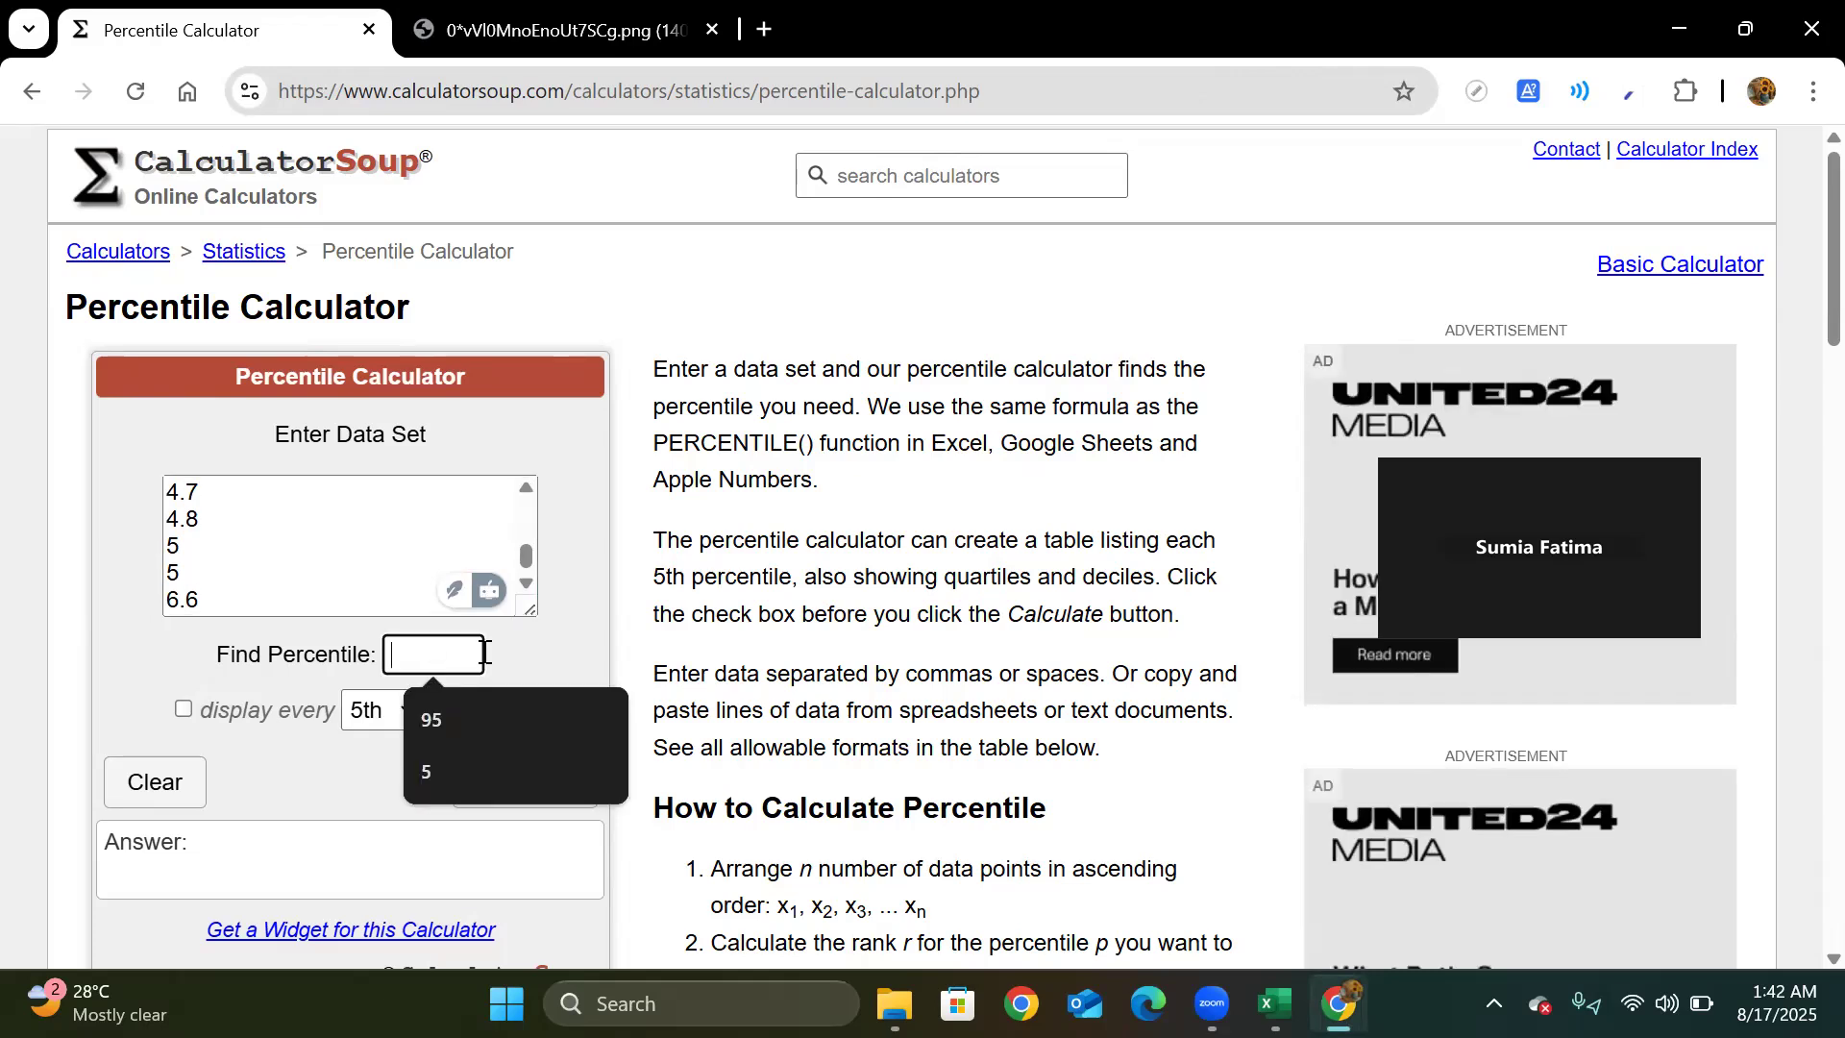
pyautogui.write('90')
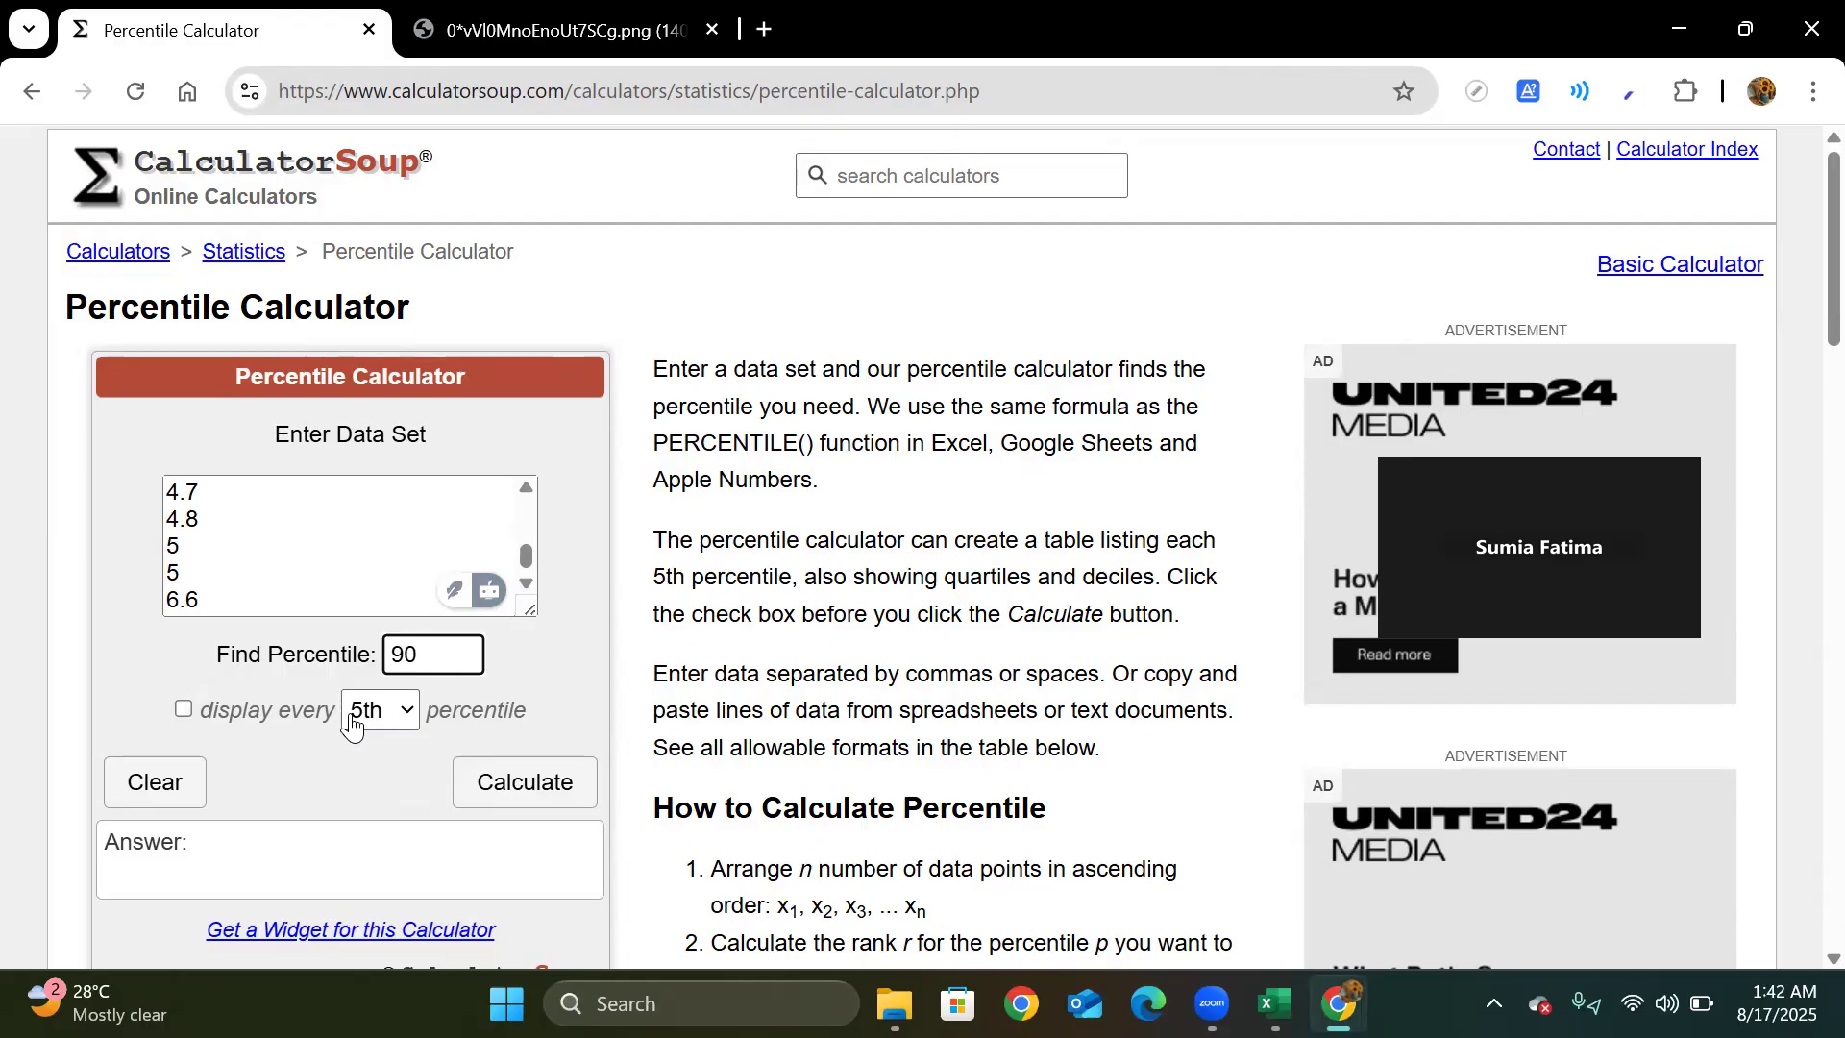
pyautogui.click(523, 781)
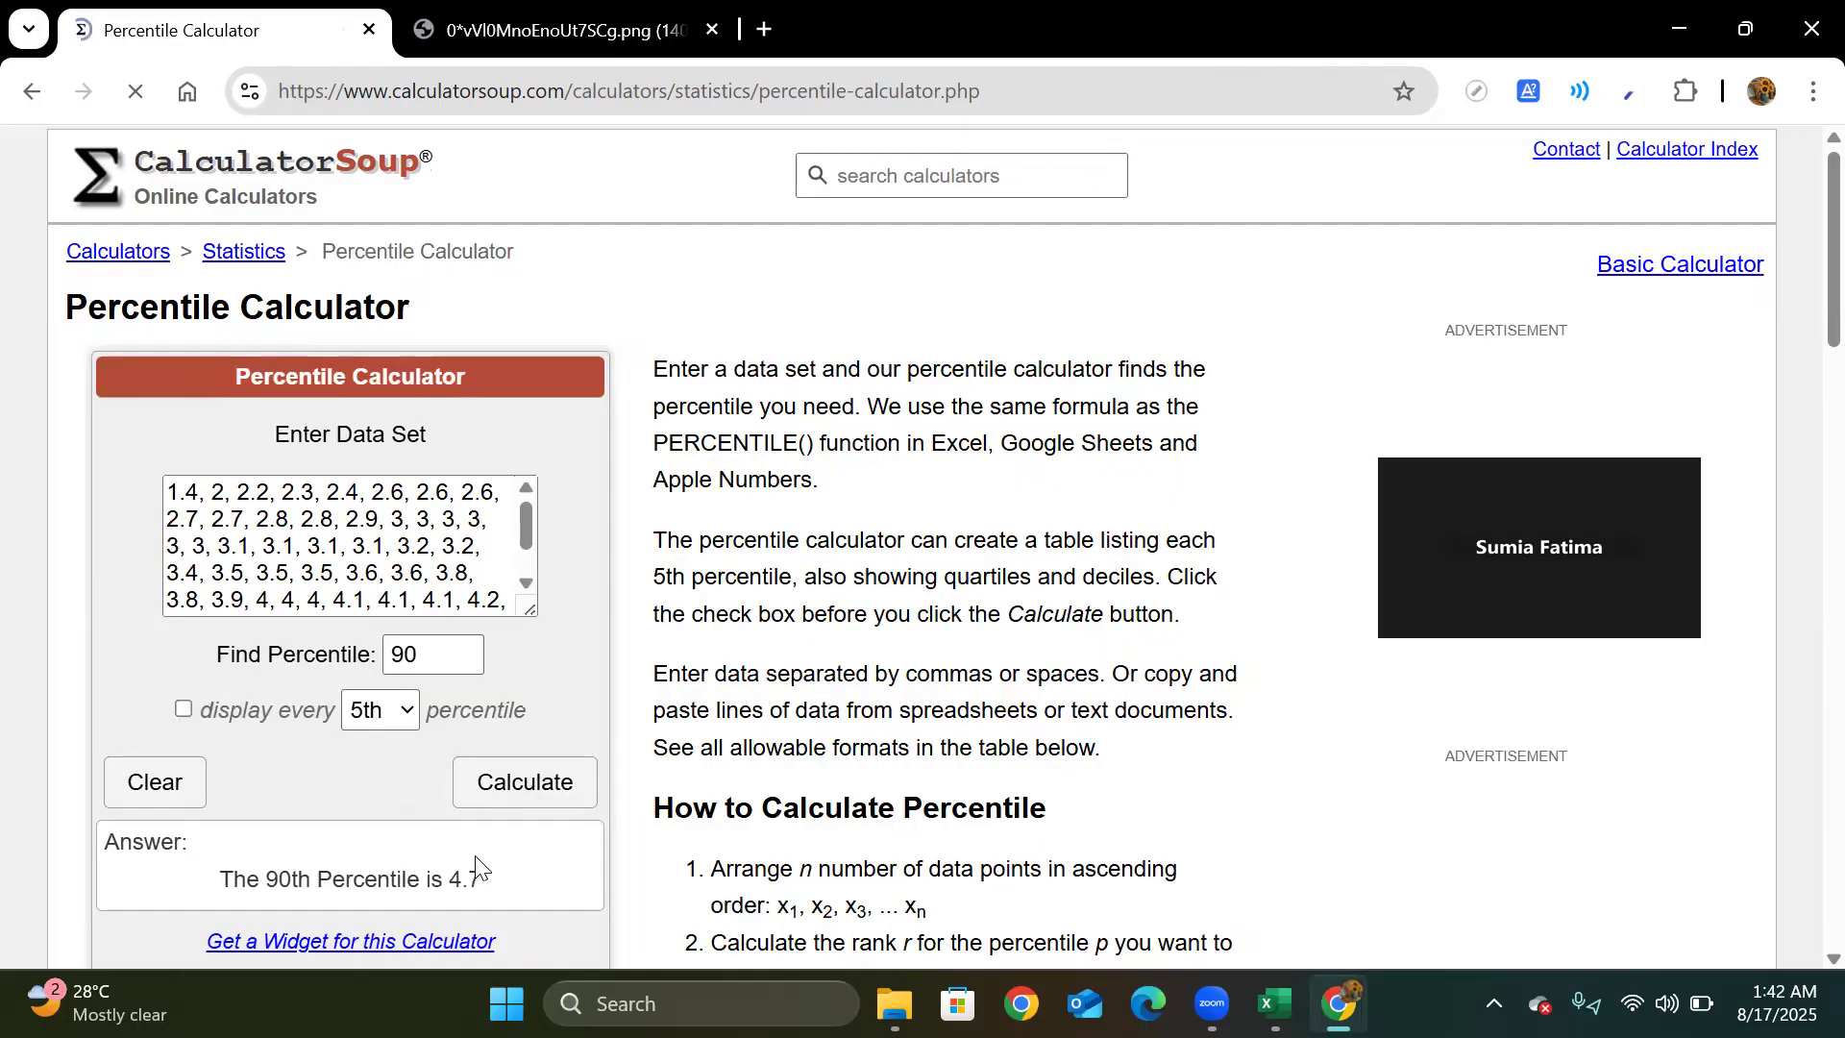
pyautogui.moveTo(446, 880); pyautogui.dragTo(482, 882)
pyautogui.click(475, 880)
pyautogui.doubleClick(451, 880)
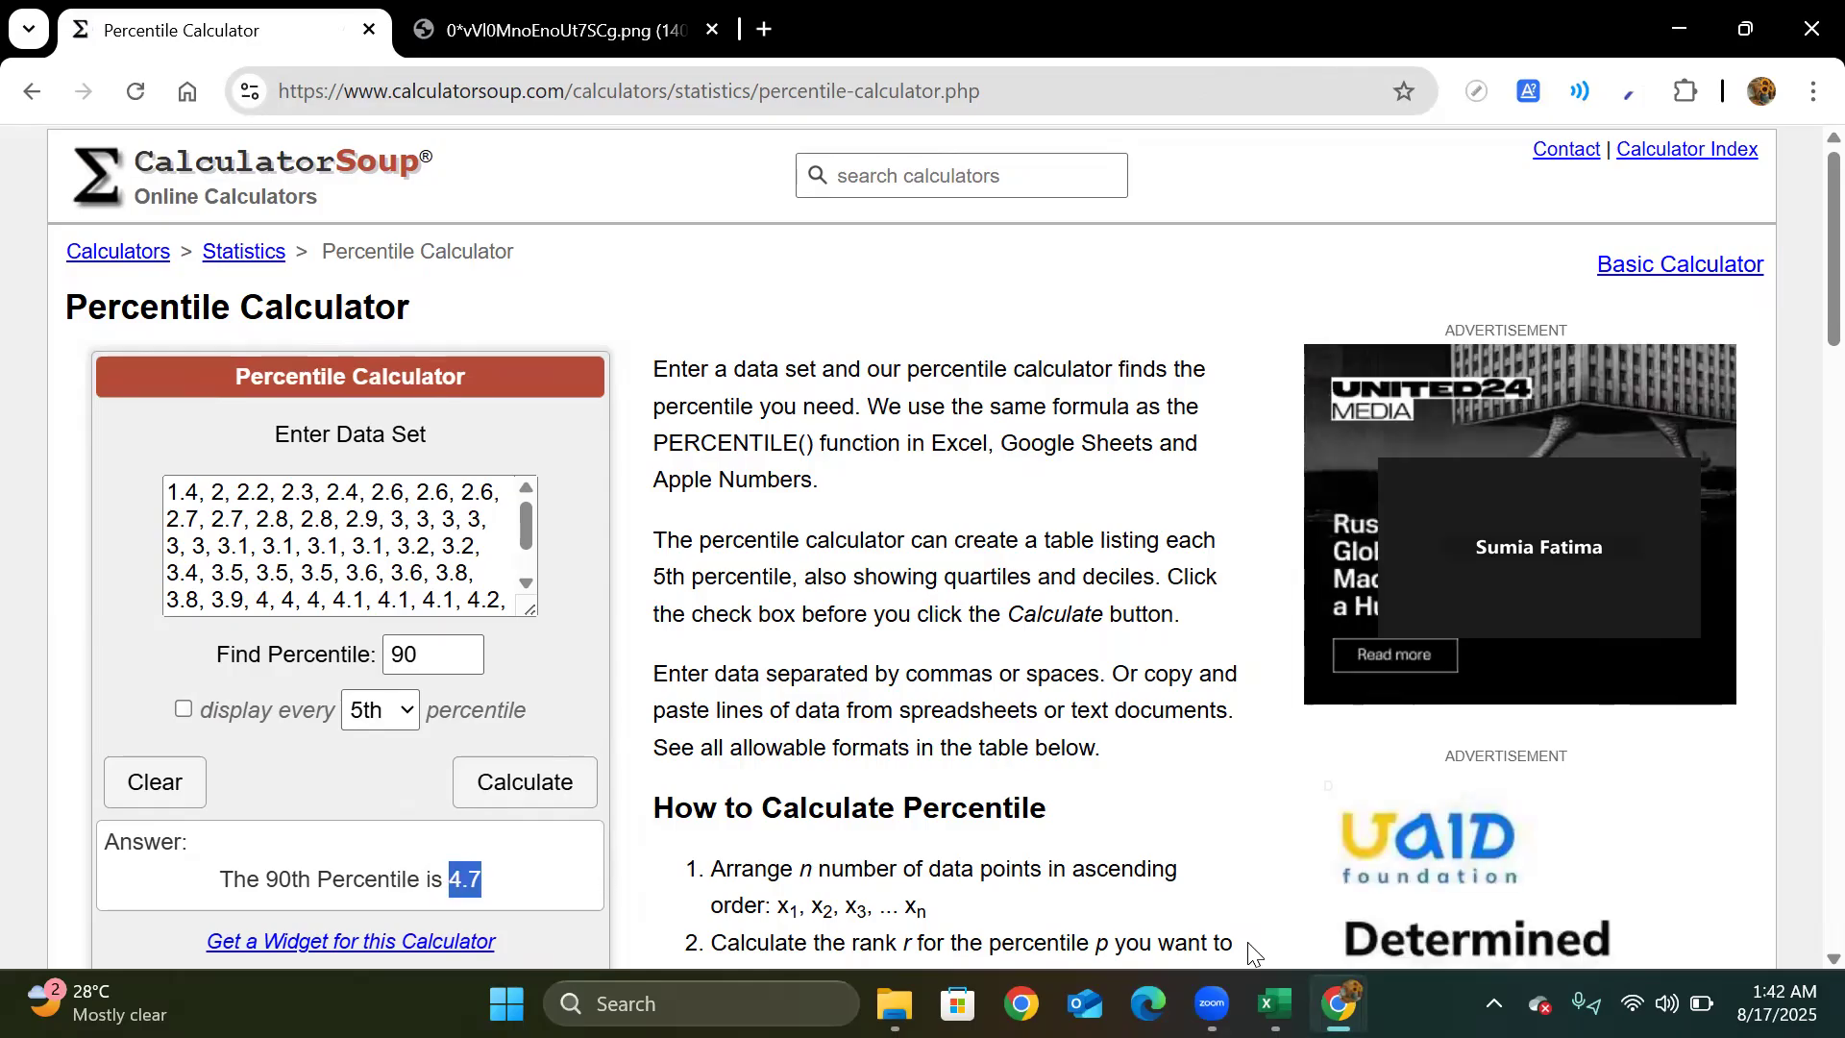
# - Switch to the States workbook in Excel and fill cells D47 to D52, the rates of 4.7 and above, with yellow
pyautogui.click(1274, 1004)
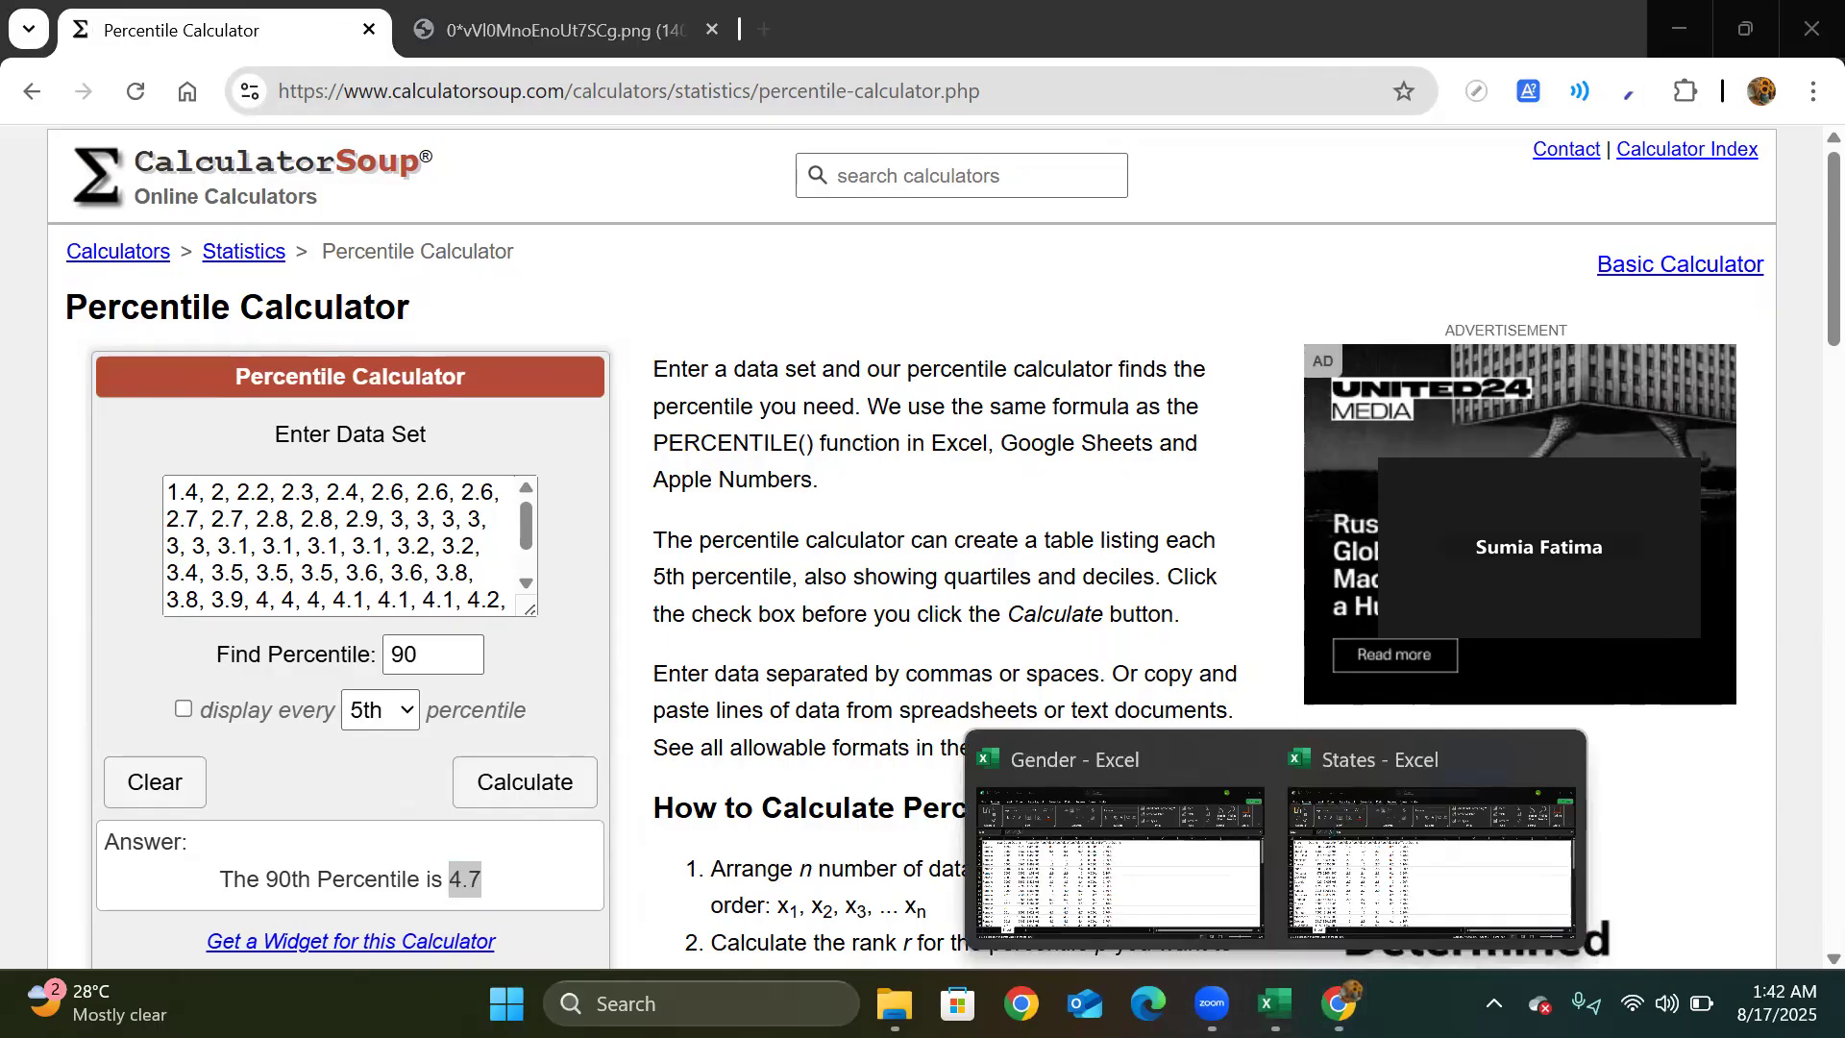
pyautogui.click(1416, 842)
pyautogui.click(569, 857)
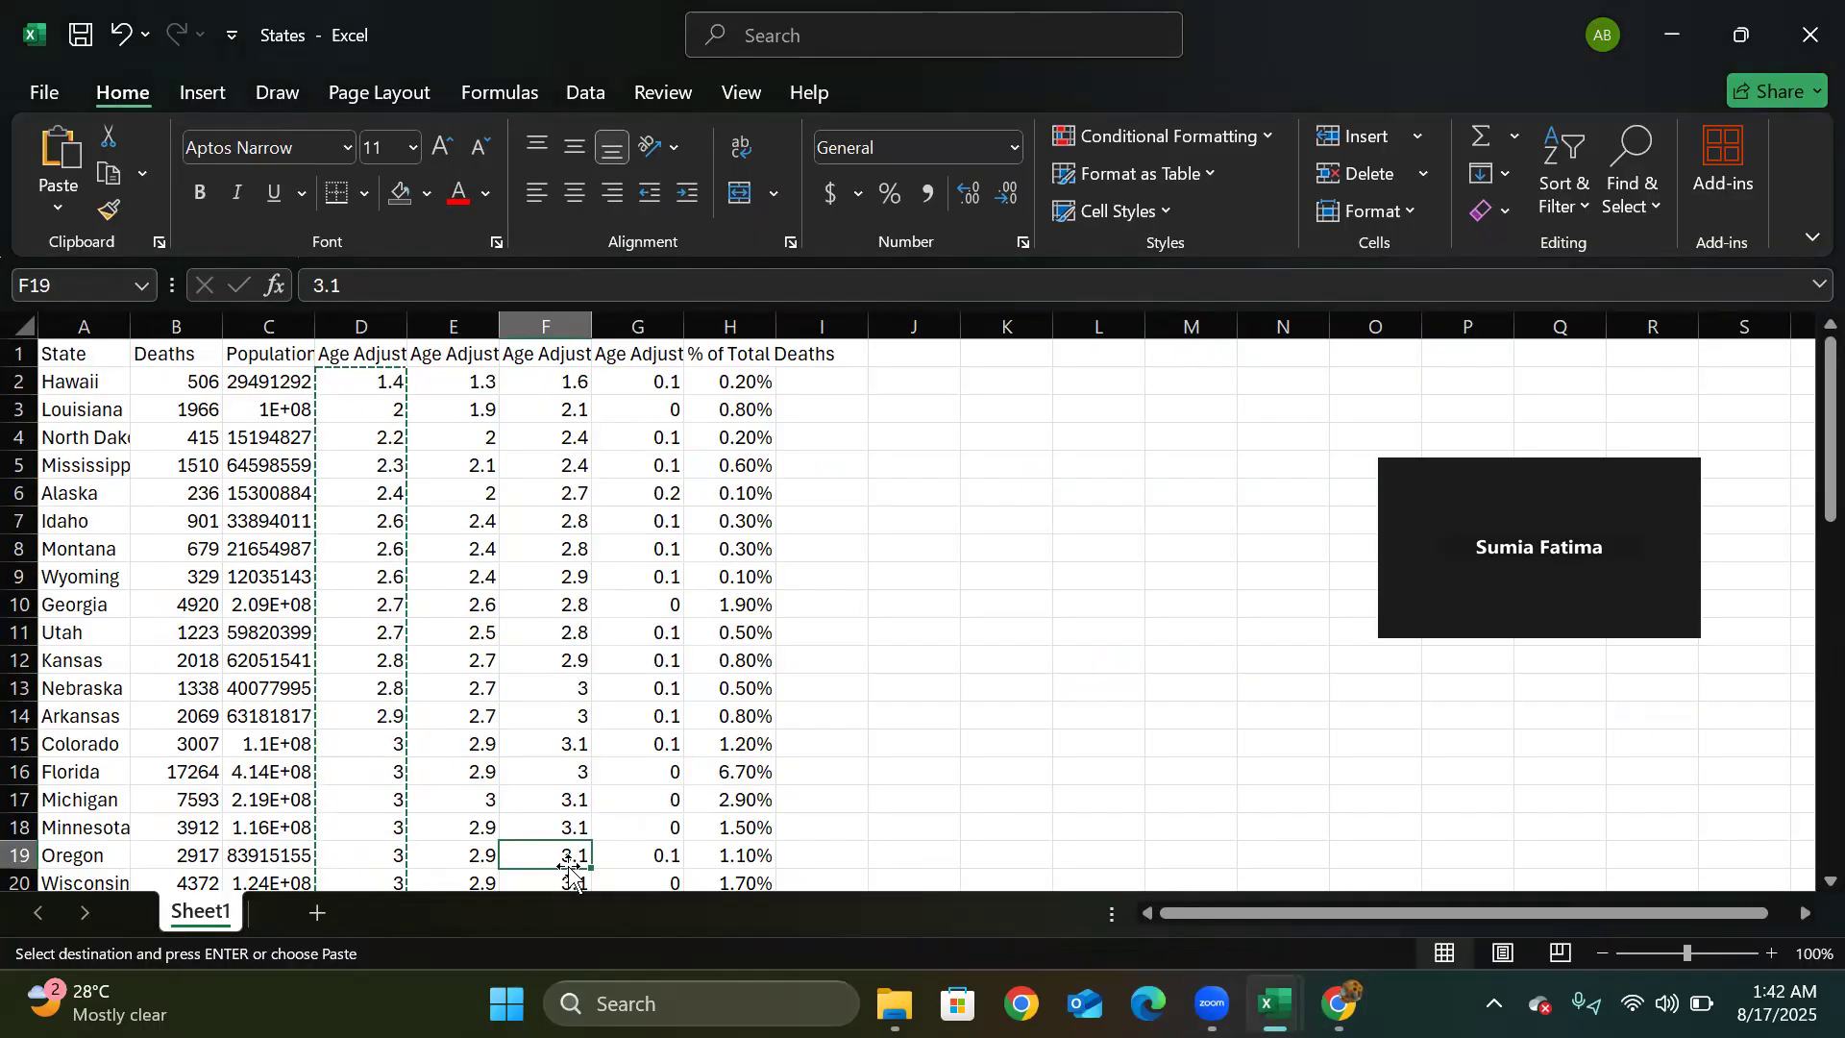
pyautogui.press('Down')
pyautogui.press('Down')
pyautogui.press('Down')
pyautogui.press('Down')
pyautogui.press('Down')
pyautogui.press('Down')
pyautogui.press('Down')
pyautogui.press('Down')
pyautogui.press('Down')
pyautogui.press('Down')
pyautogui.press('Down')
pyautogui.press('Down')
pyautogui.press('Down')
pyautogui.press('Down')
pyautogui.press('Down')
pyautogui.press('Down')
pyautogui.press('Down')
pyautogui.press('Down')
pyautogui.press('Down')
pyautogui.press('Down')
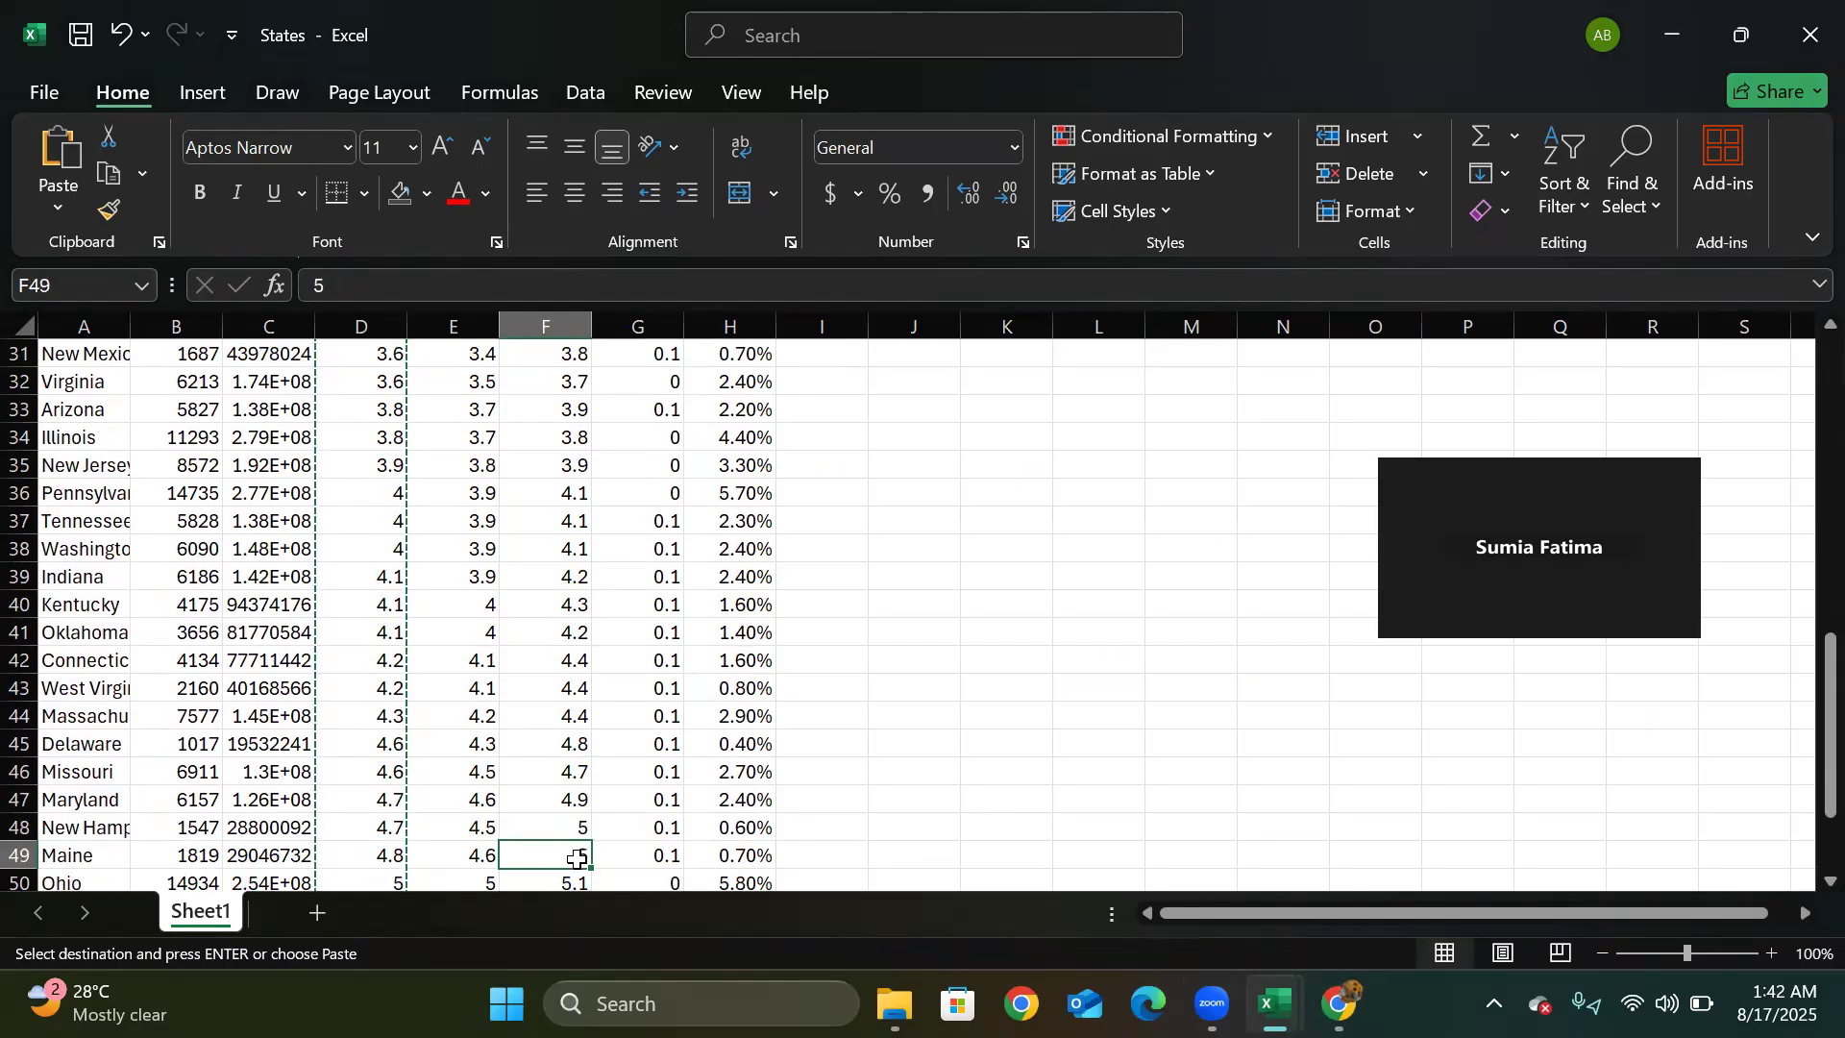
pyautogui.press('Down')
pyautogui.press('Down')
pyautogui.press('Down')
pyautogui.press('Down')
pyautogui.press('Down')
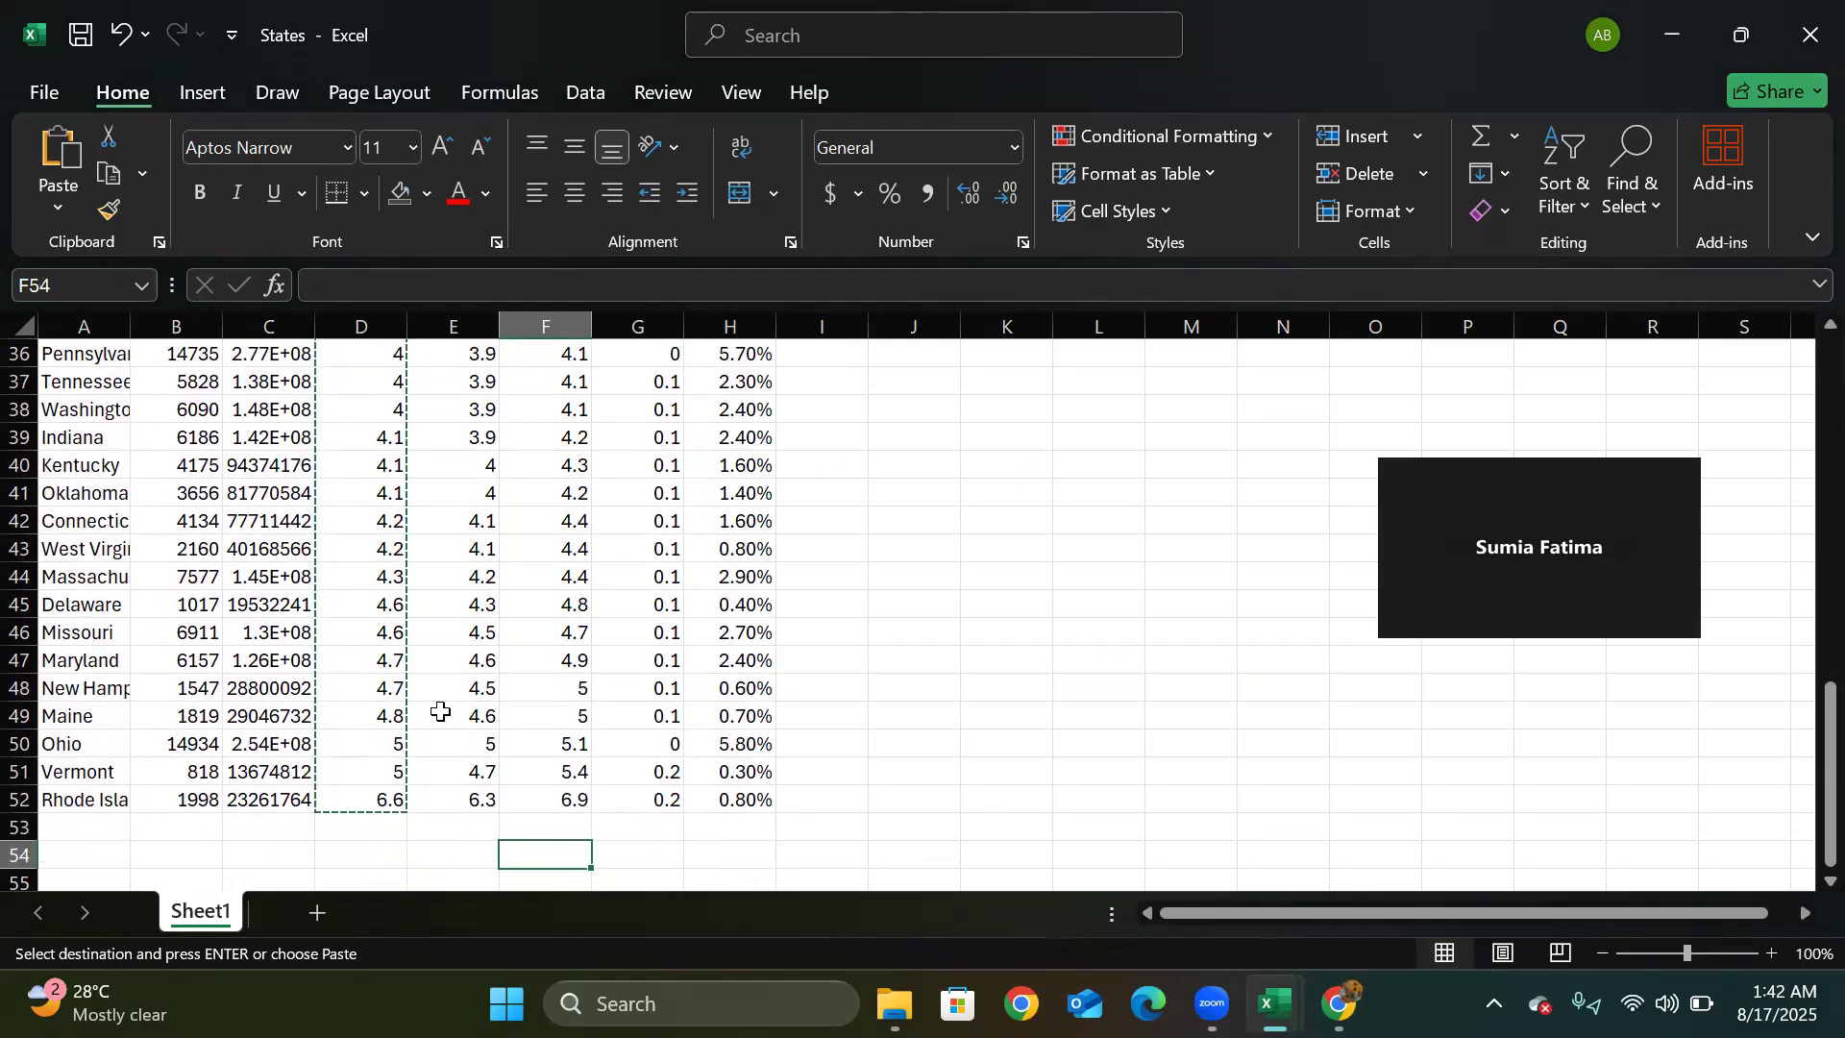
pyautogui.click(371, 659)
pyautogui.moveTo(373, 665); pyautogui.dragTo(394, 802)
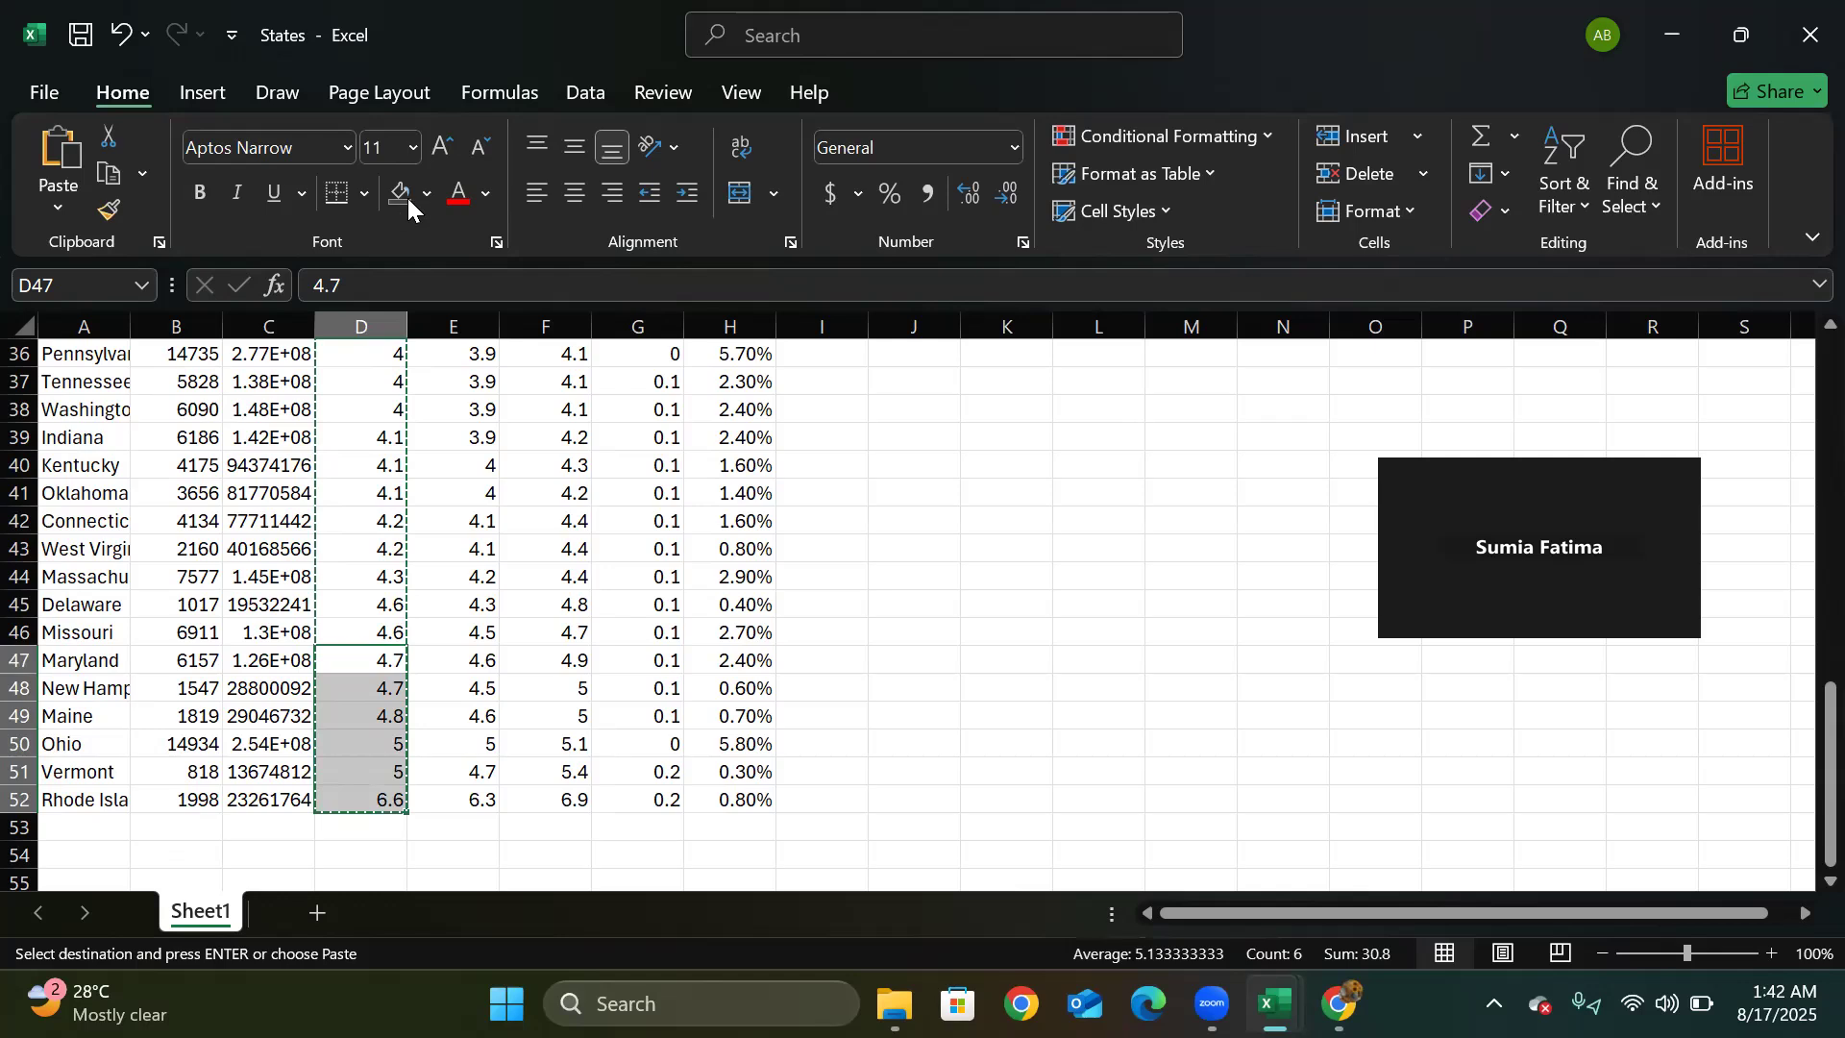
pyautogui.click(430, 189)
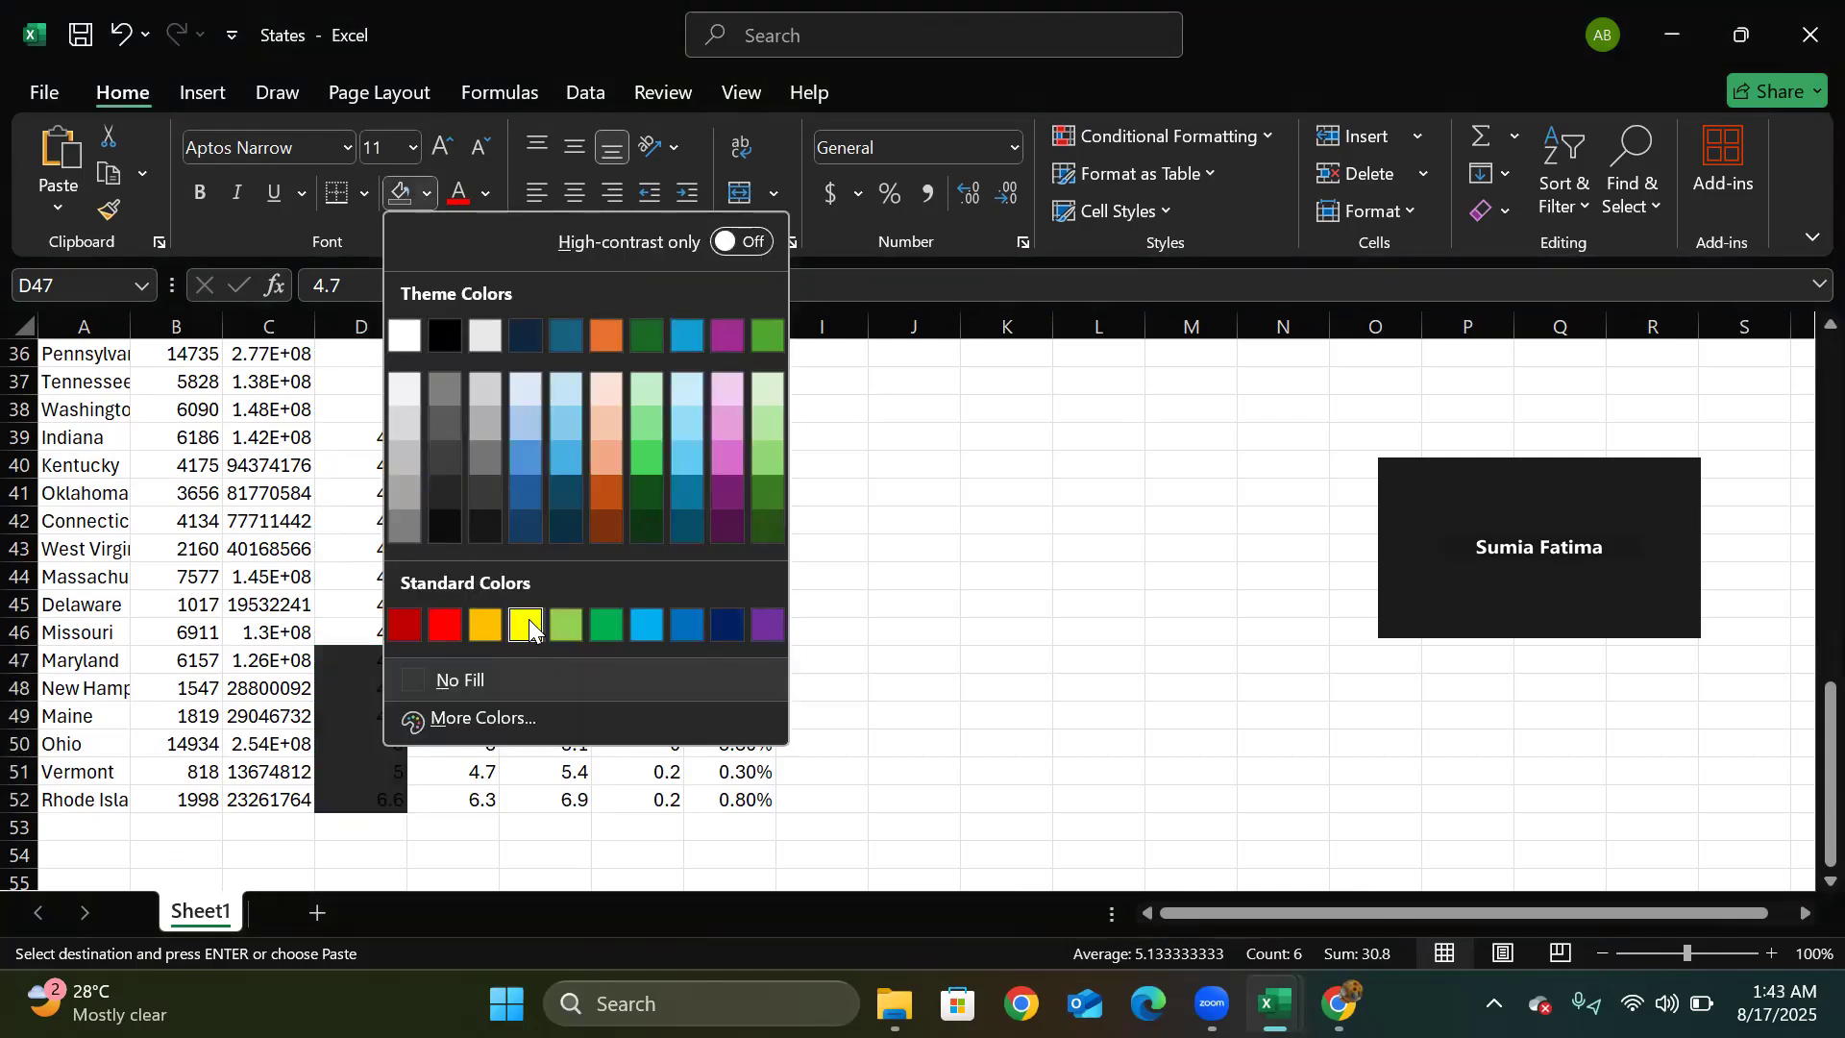
pyautogui.click(528, 619)
pyautogui.click(1167, 634)
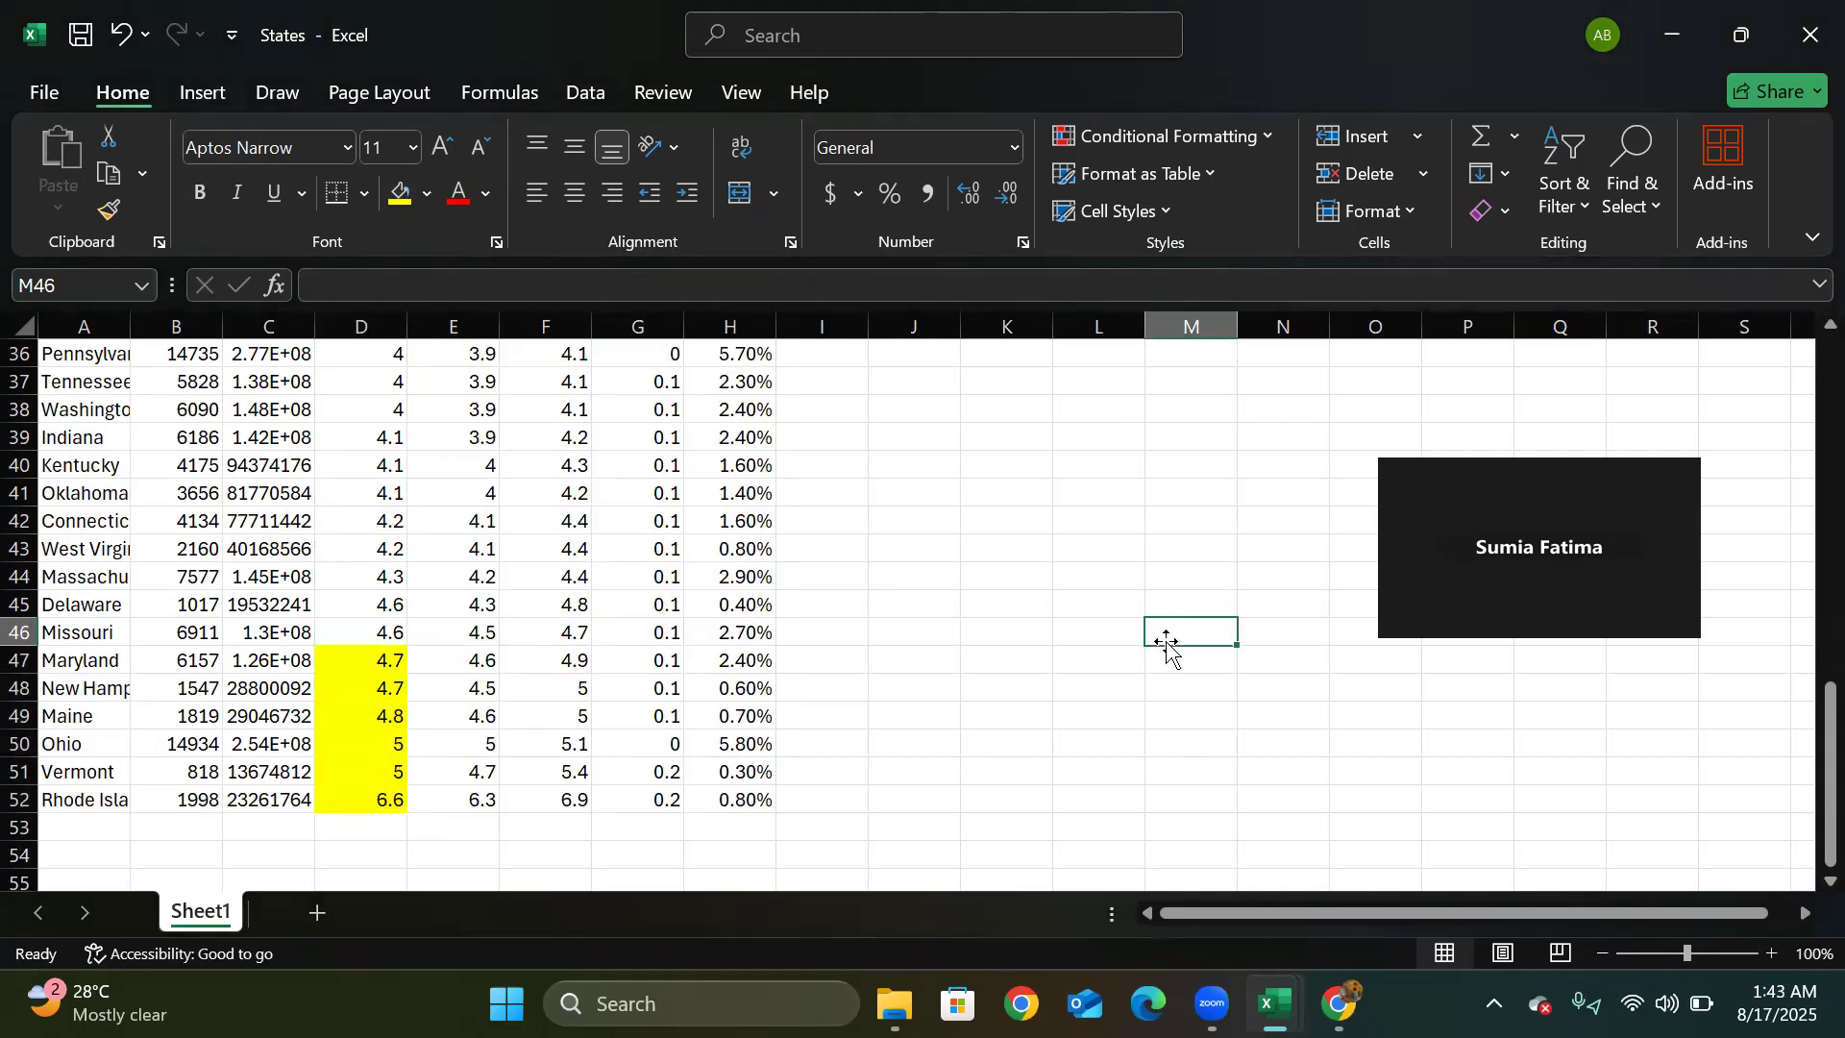
# - Return to the Percentile Calculator in Chrome, set the percentile to 10 and calculate it for the same data set
pyautogui.click(1337, 1003)
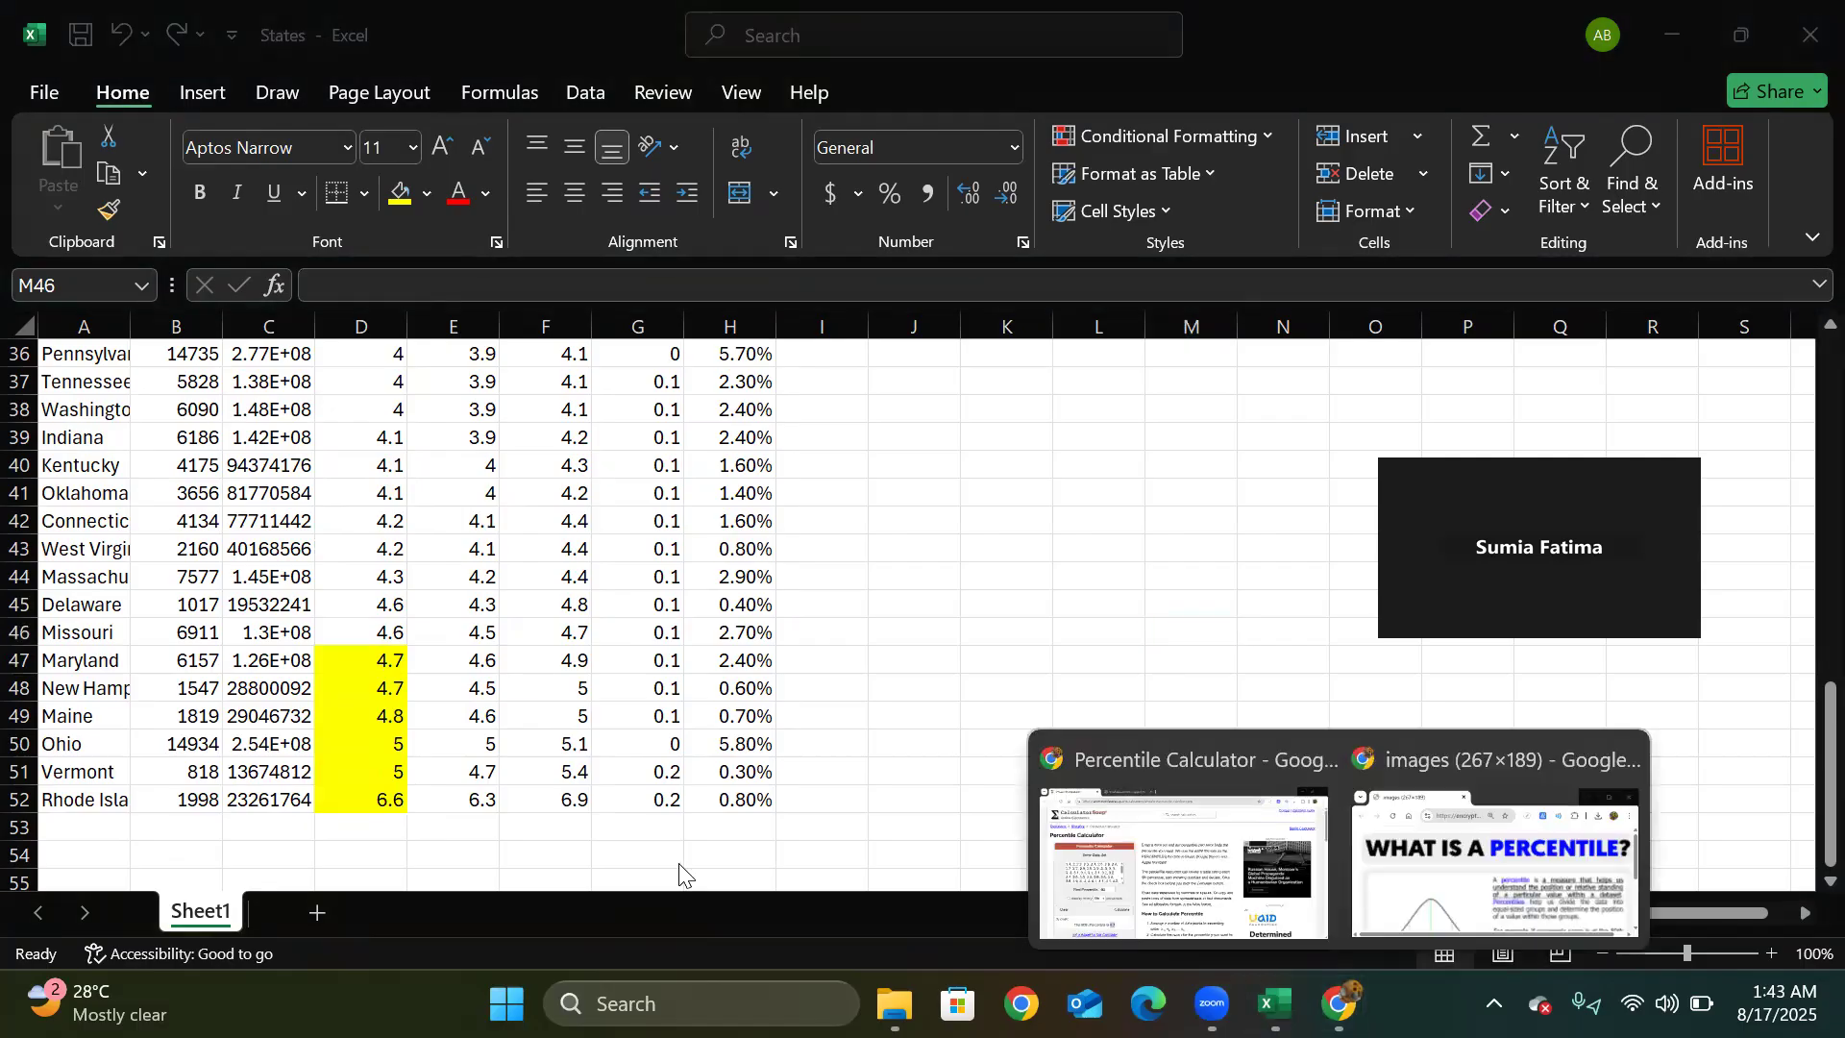
pyautogui.click(1223, 879)
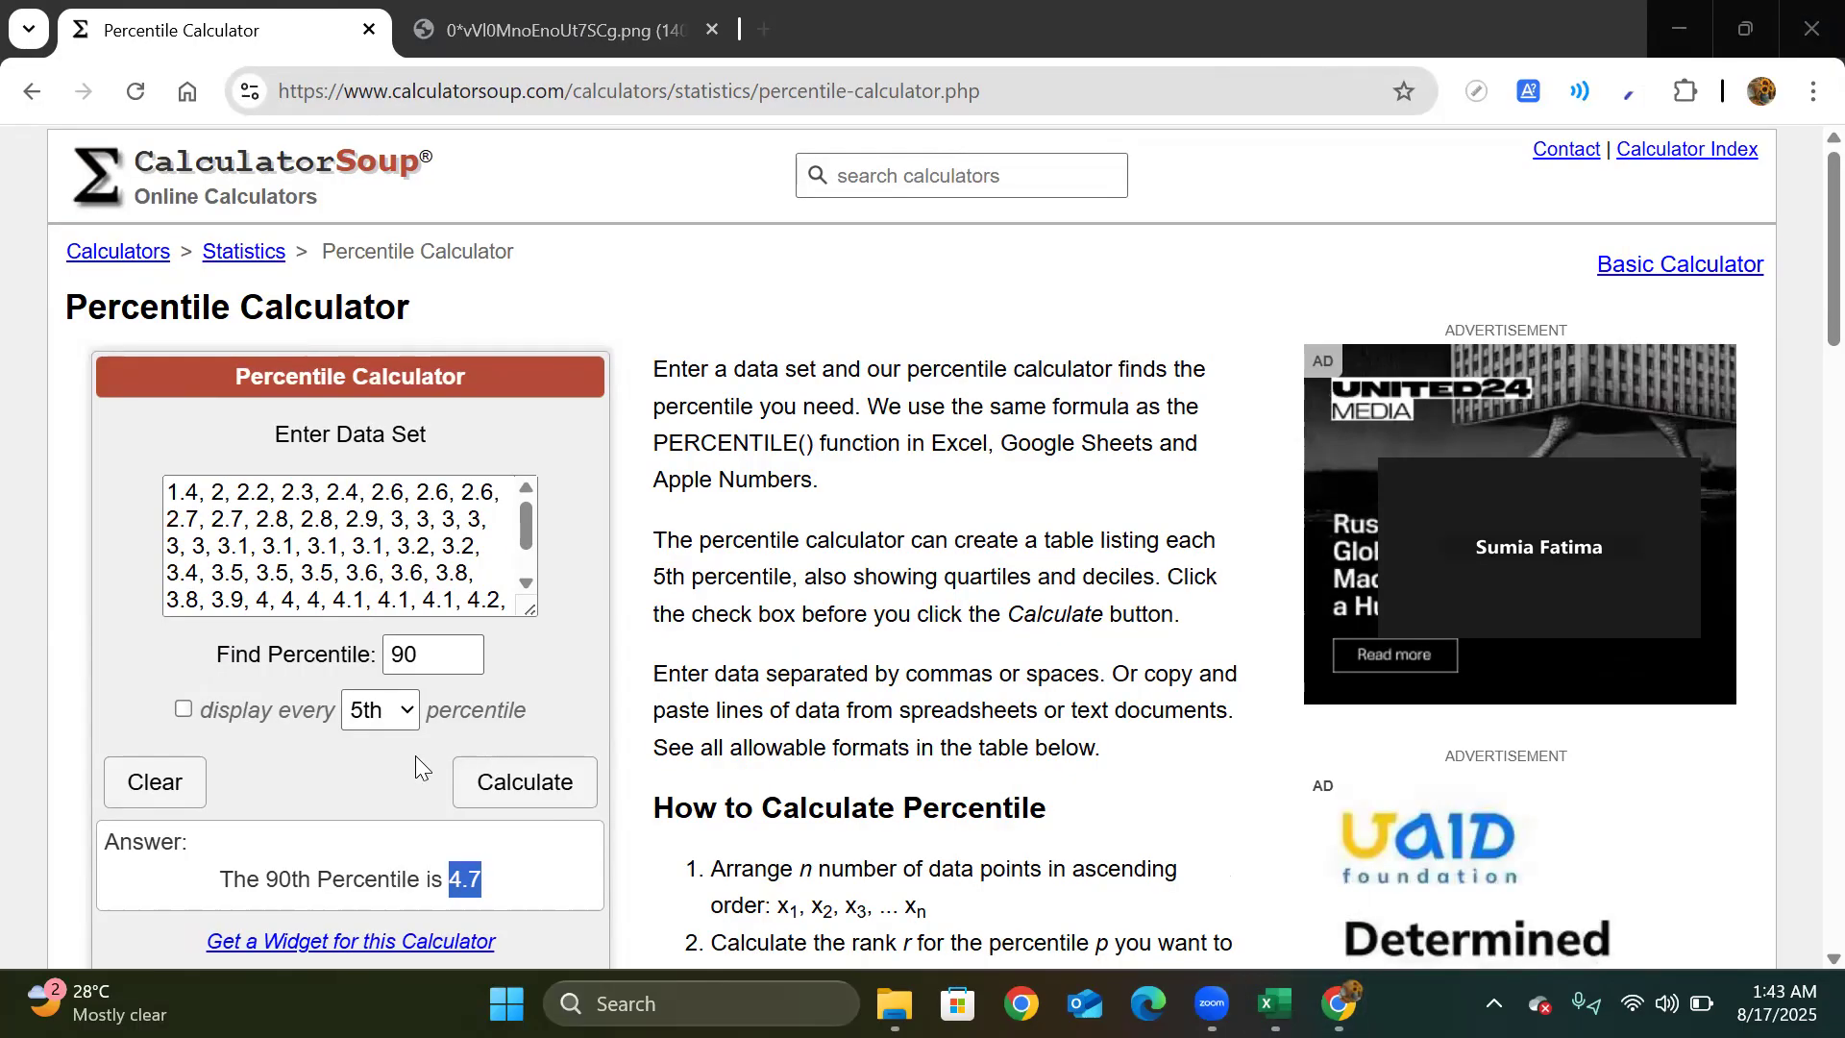
pyautogui.click(432, 661)
pyautogui.press('BackSpace')
pyautogui.press('BackSpace')
pyautogui.write('1')
pyautogui.click(515, 780)
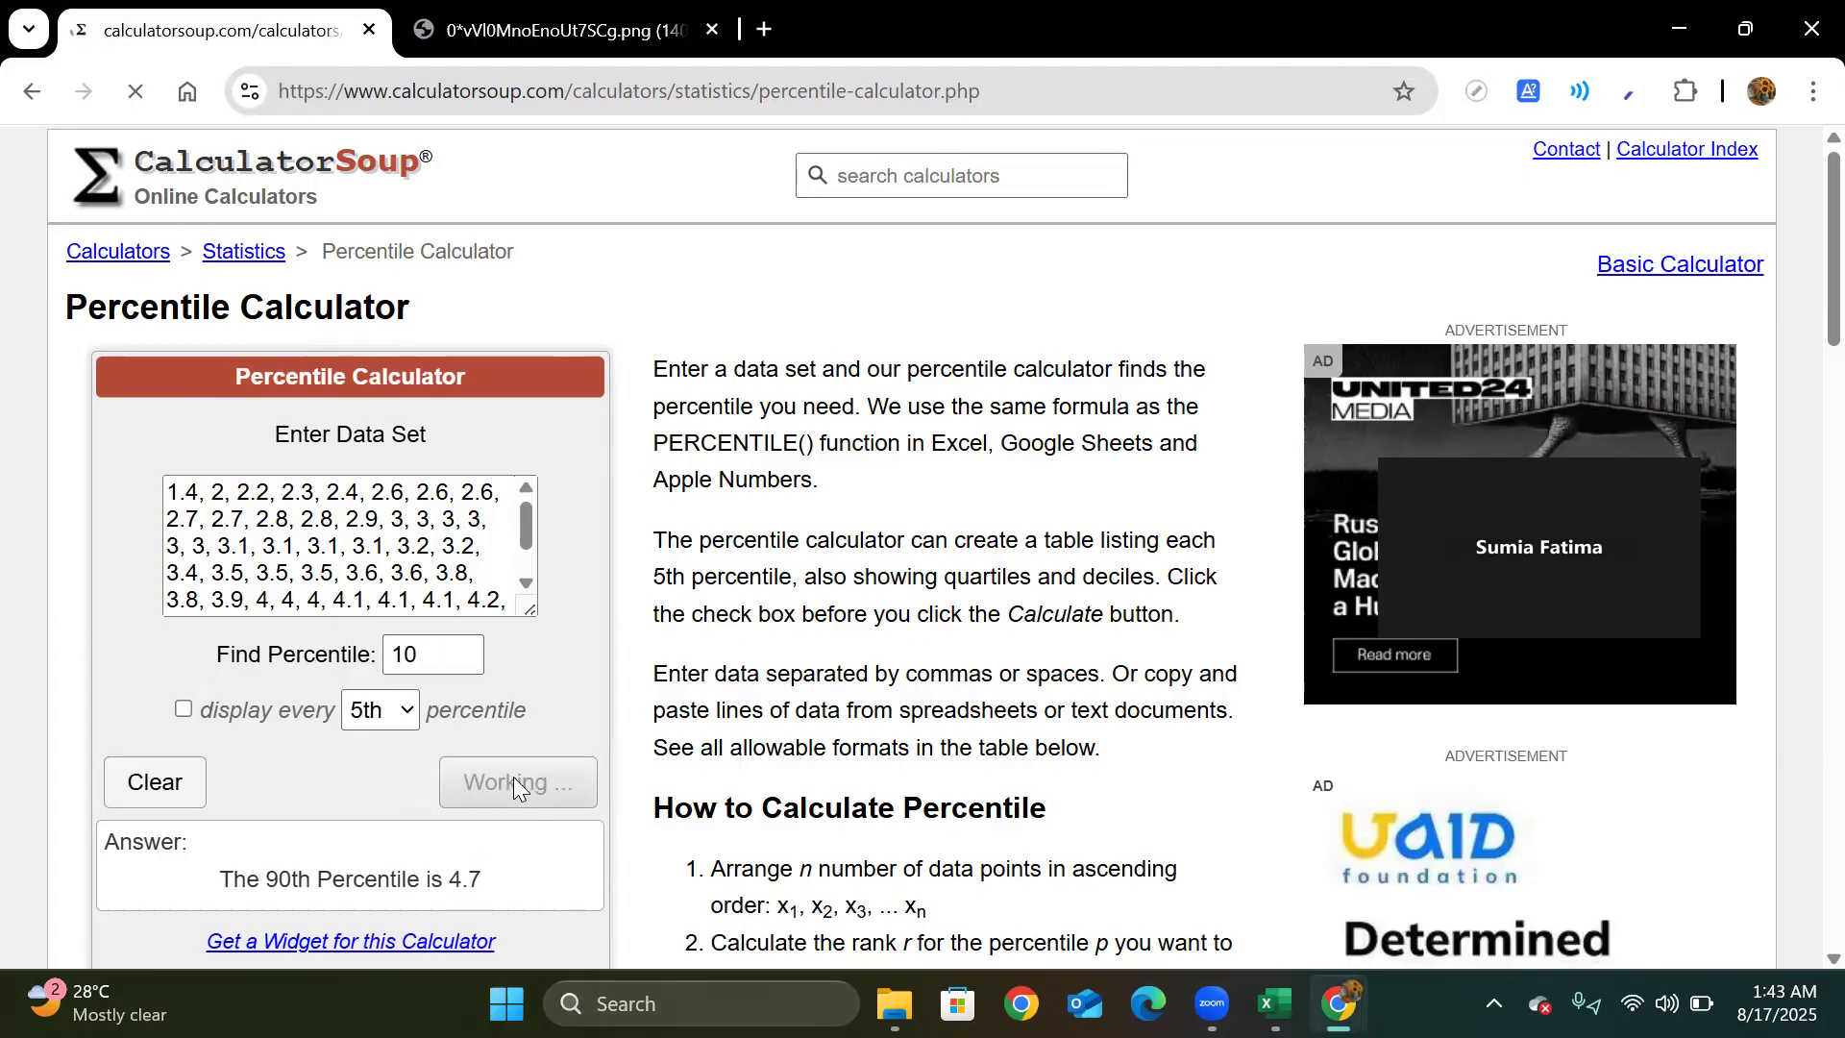
# - Switch to the States workbook in Excel and fill cells D2 to D9, the rates of 2.6 and below, with yellow
pyautogui.moveTo(1257, 982)
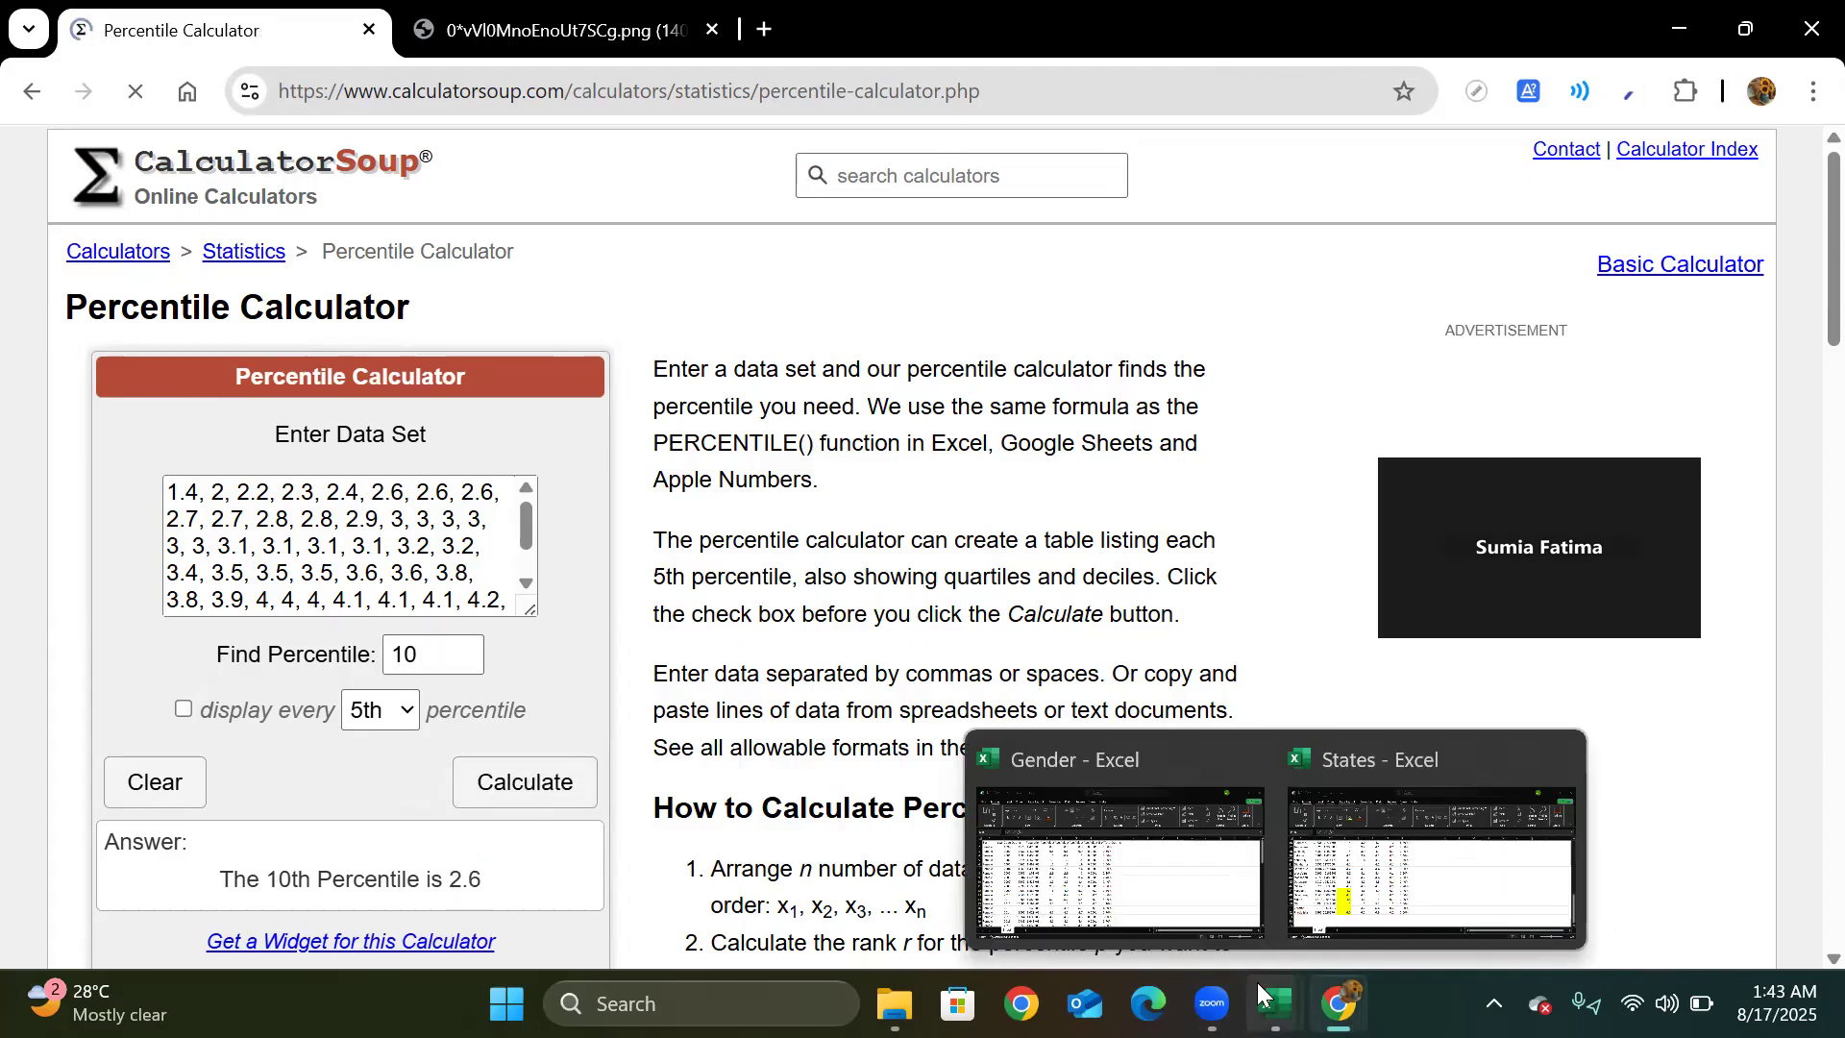
pyautogui.click(1331, 908)
pyautogui.click(553, 557)
pyautogui.press('Up')
pyautogui.press('Up')
pyautogui.press('Up')
pyautogui.press('Up')
pyautogui.press('Up')
pyautogui.press('Up')
pyautogui.press('Up')
pyautogui.press('Up')
pyautogui.press('Up')
pyautogui.press('Up')
pyautogui.press('Up')
pyautogui.press('Up')
pyautogui.press('Up')
pyautogui.press('Up')
pyautogui.press('Up')
pyautogui.press('Up')
pyautogui.press('Up')
pyautogui.press('Up')
pyautogui.press('Up')
pyautogui.press('Up')
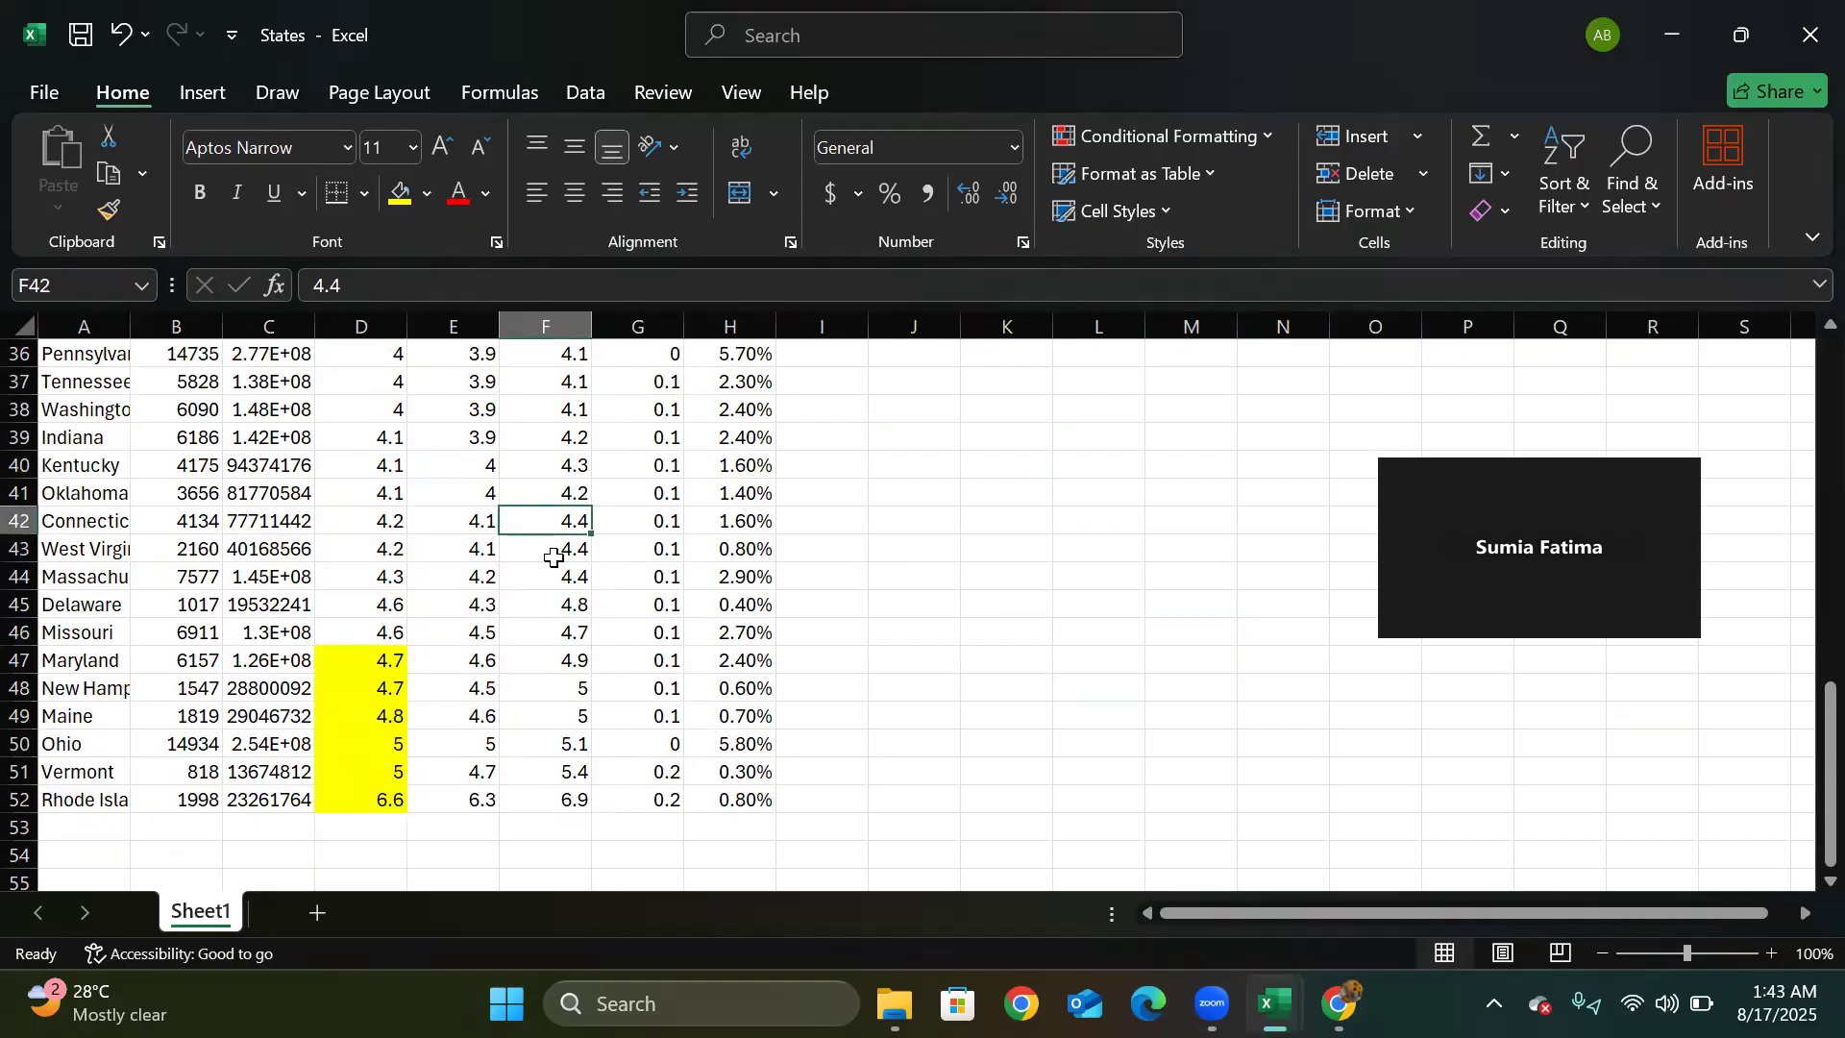
pyautogui.press('Up')
pyautogui.press('Up')
pyautogui.press('Up')
pyautogui.press('Up')
pyautogui.press('Up')
pyautogui.press('Up')
pyautogui.press('Up')
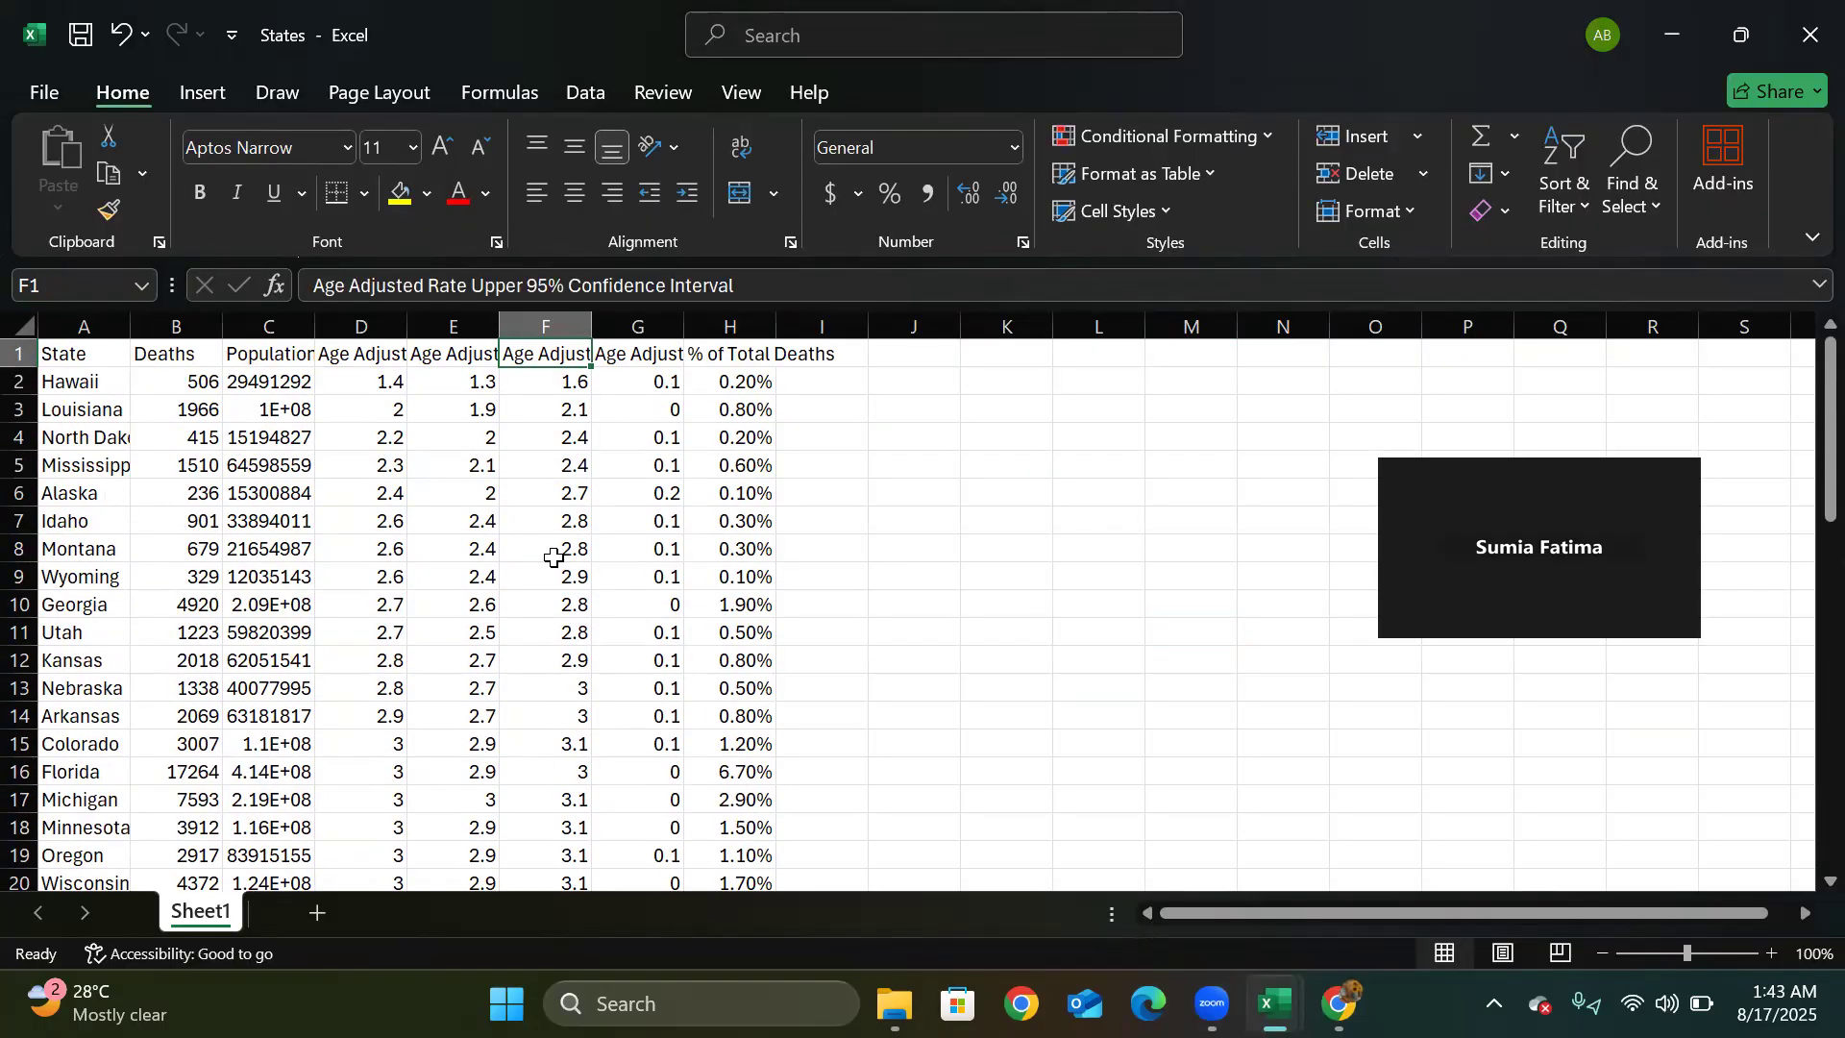
pyautogui.moveTo(380, 577); pyautogui.dragTo(378, 381)
pyautogui.click(403, 194)
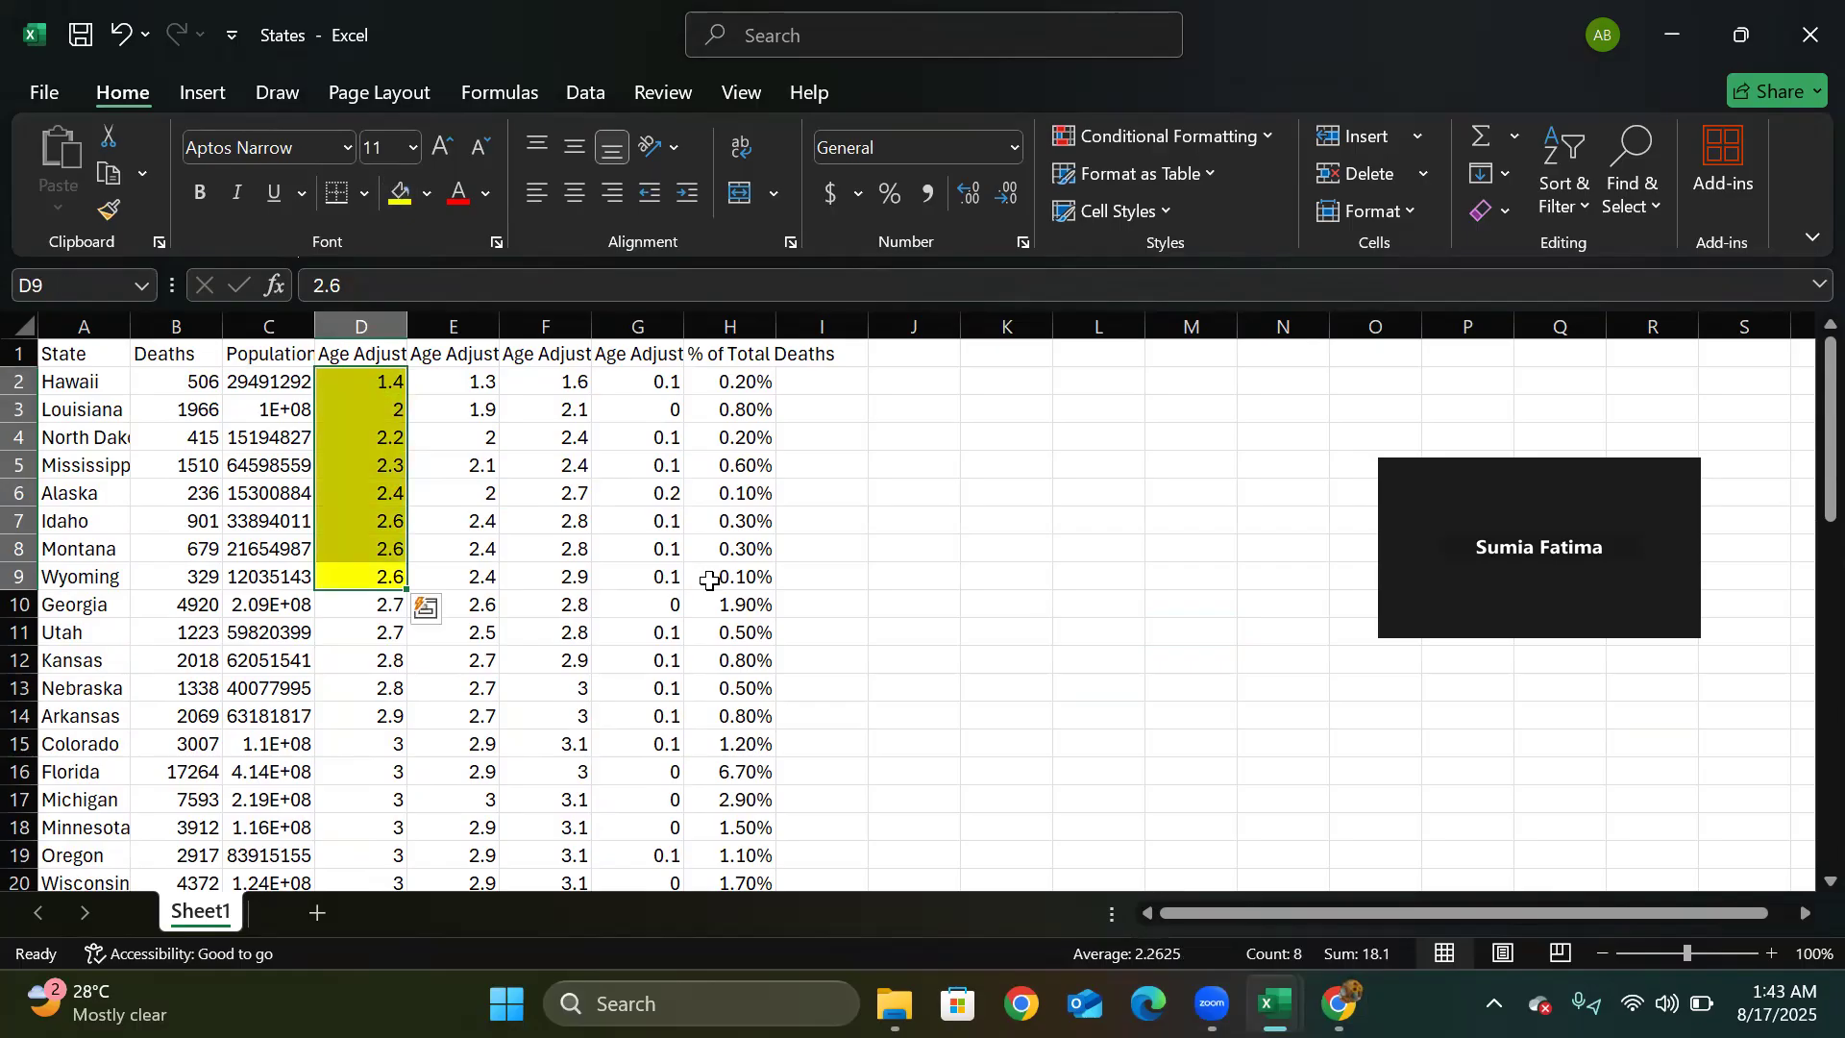
# - Review the state names beside the yellow low rates in column D and the highlighted high rates at the end of the list
pyautogui.press('Right')
pyautogui.press('Right')
pyautogui.press('Right')
pyautogui.press('Right')
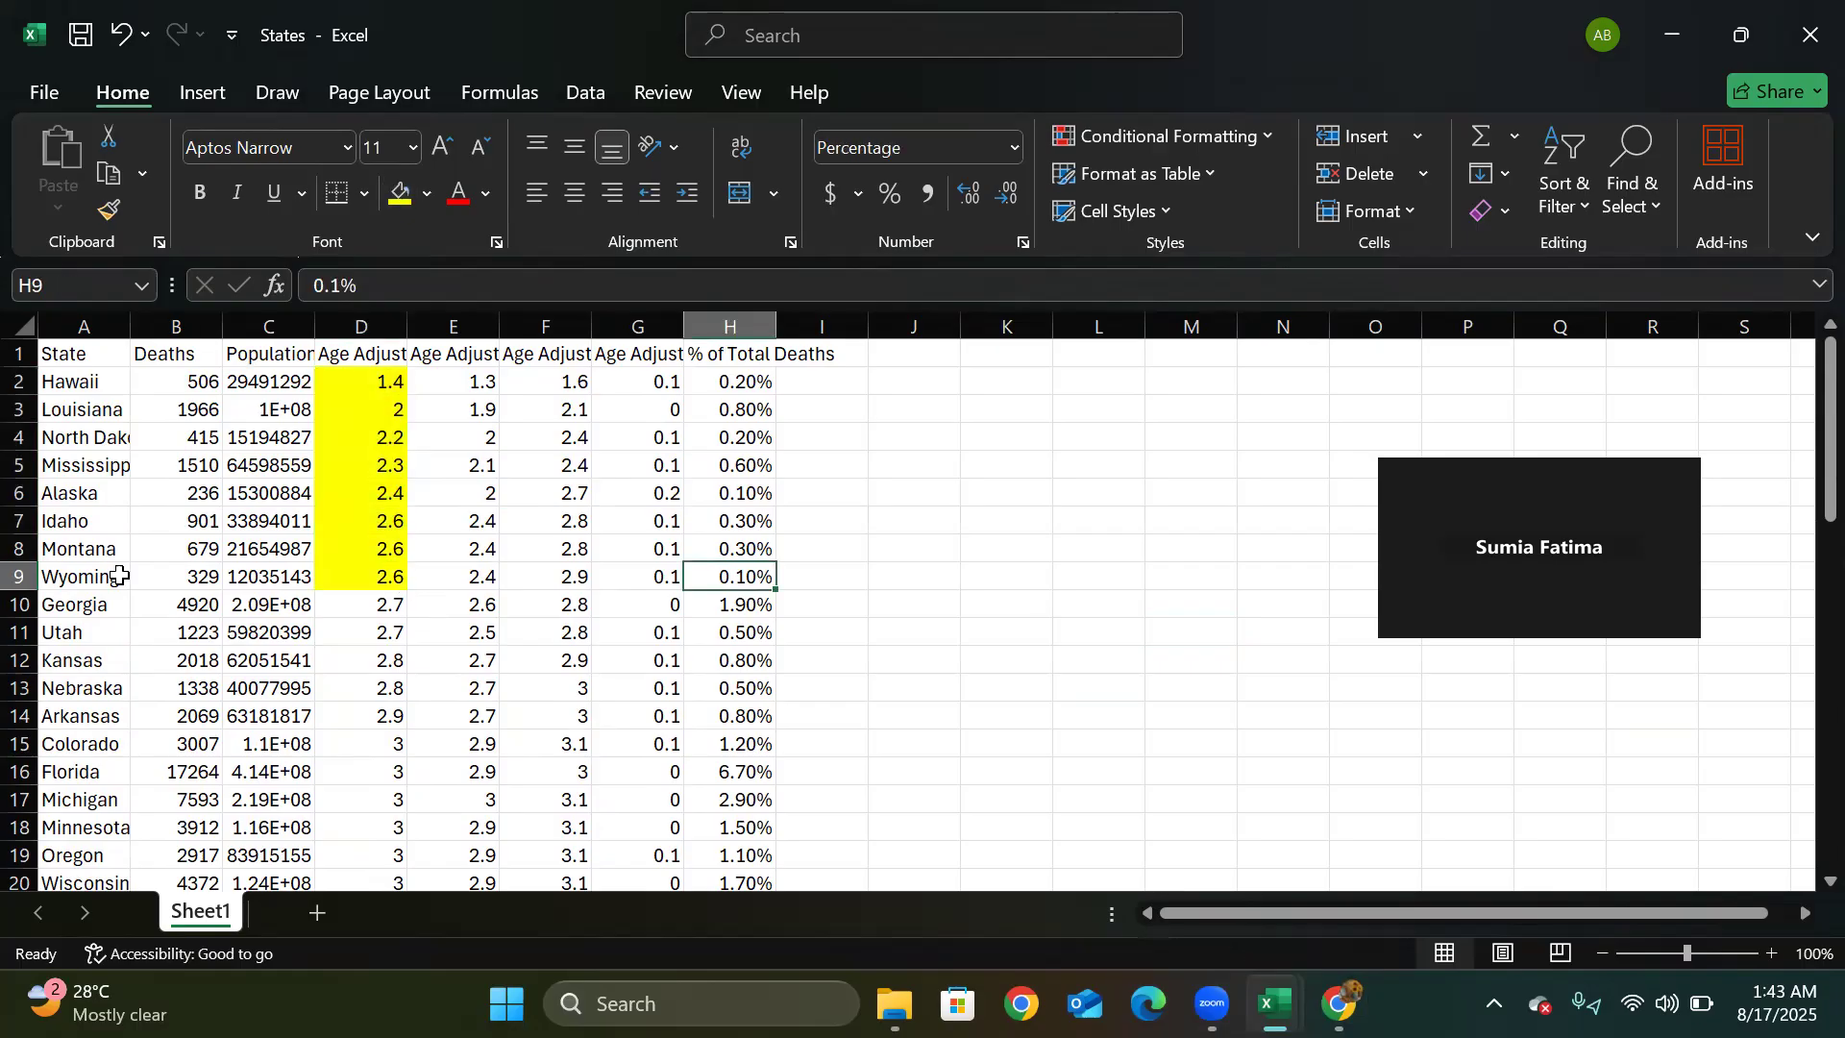
pyautogui.moveTo(116, 576); pyautogui.dragTo(113, 408)
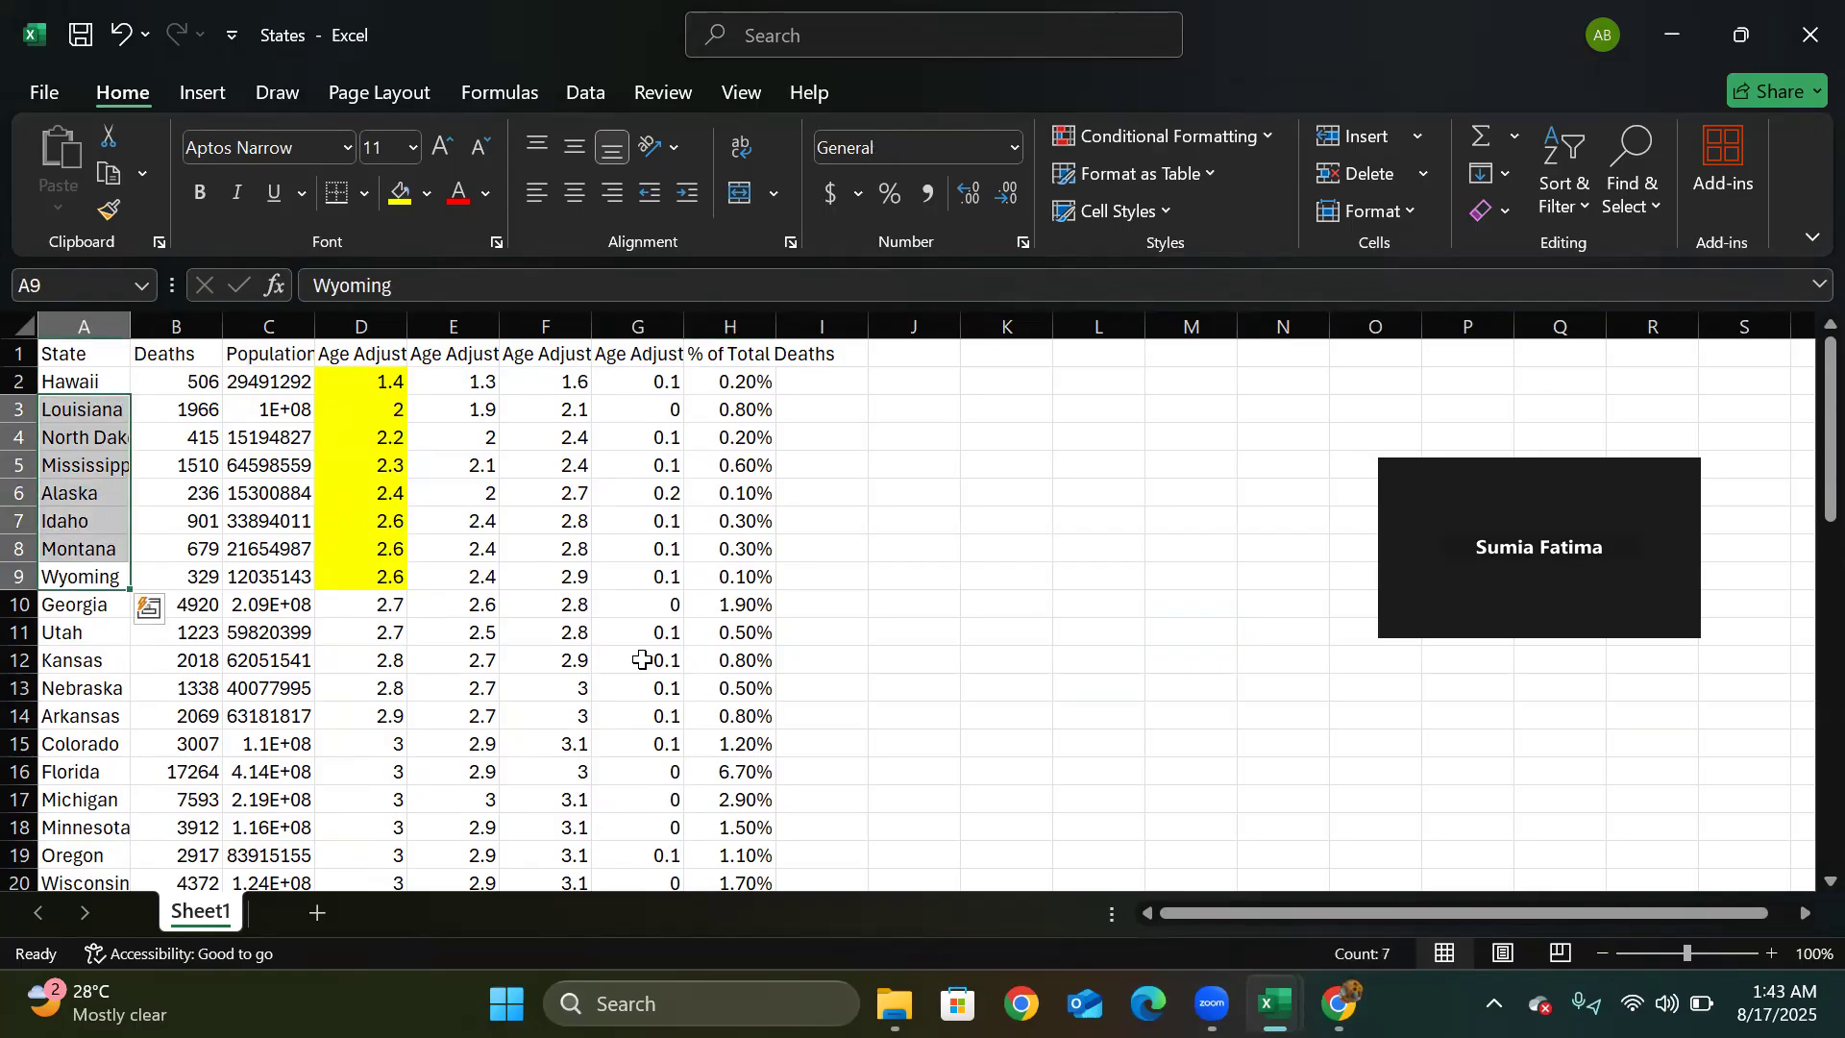
pyautogui.scroll(-12, 1799, 596)
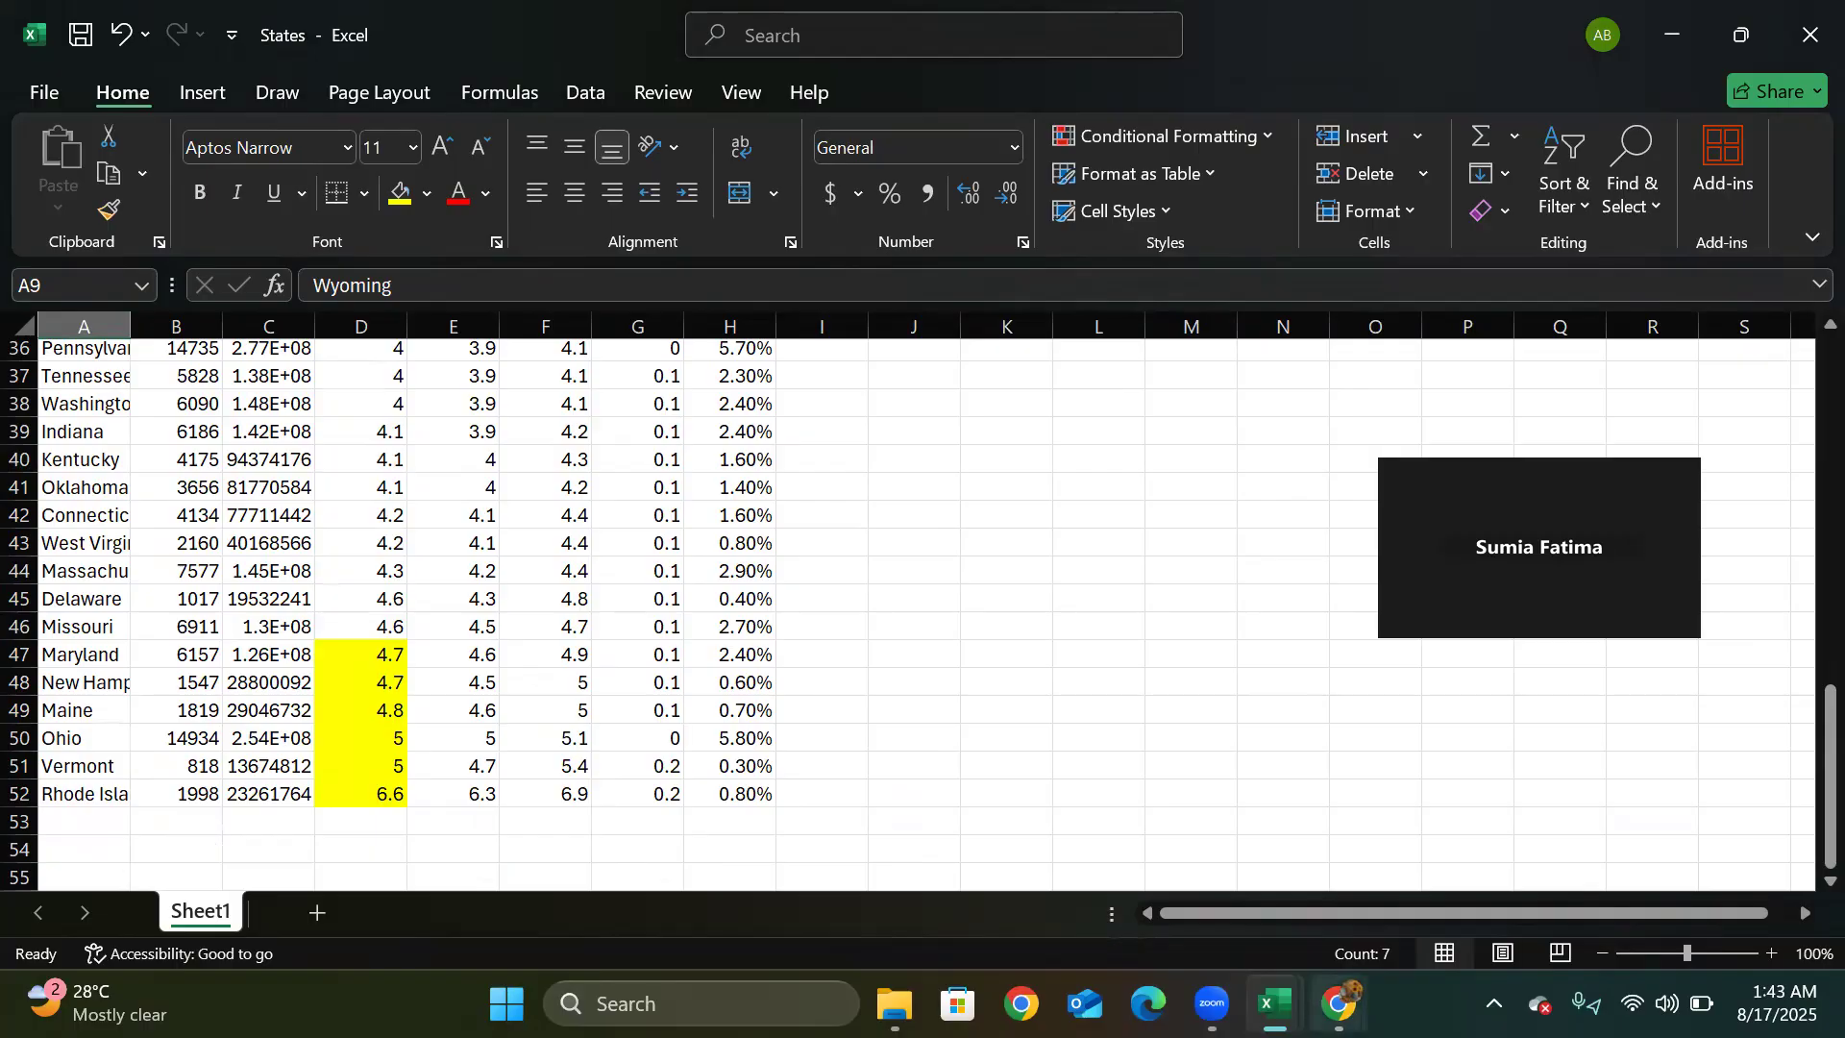
# - Switch to Chrome, open the JACC article "Trends in Heart Failure–Related Mortality Among Older Adults in the United States From 1999-2019" and close the PNG image tab
pyautogui.click(1337, 1003)
pyautogui.click(1338, 1003)
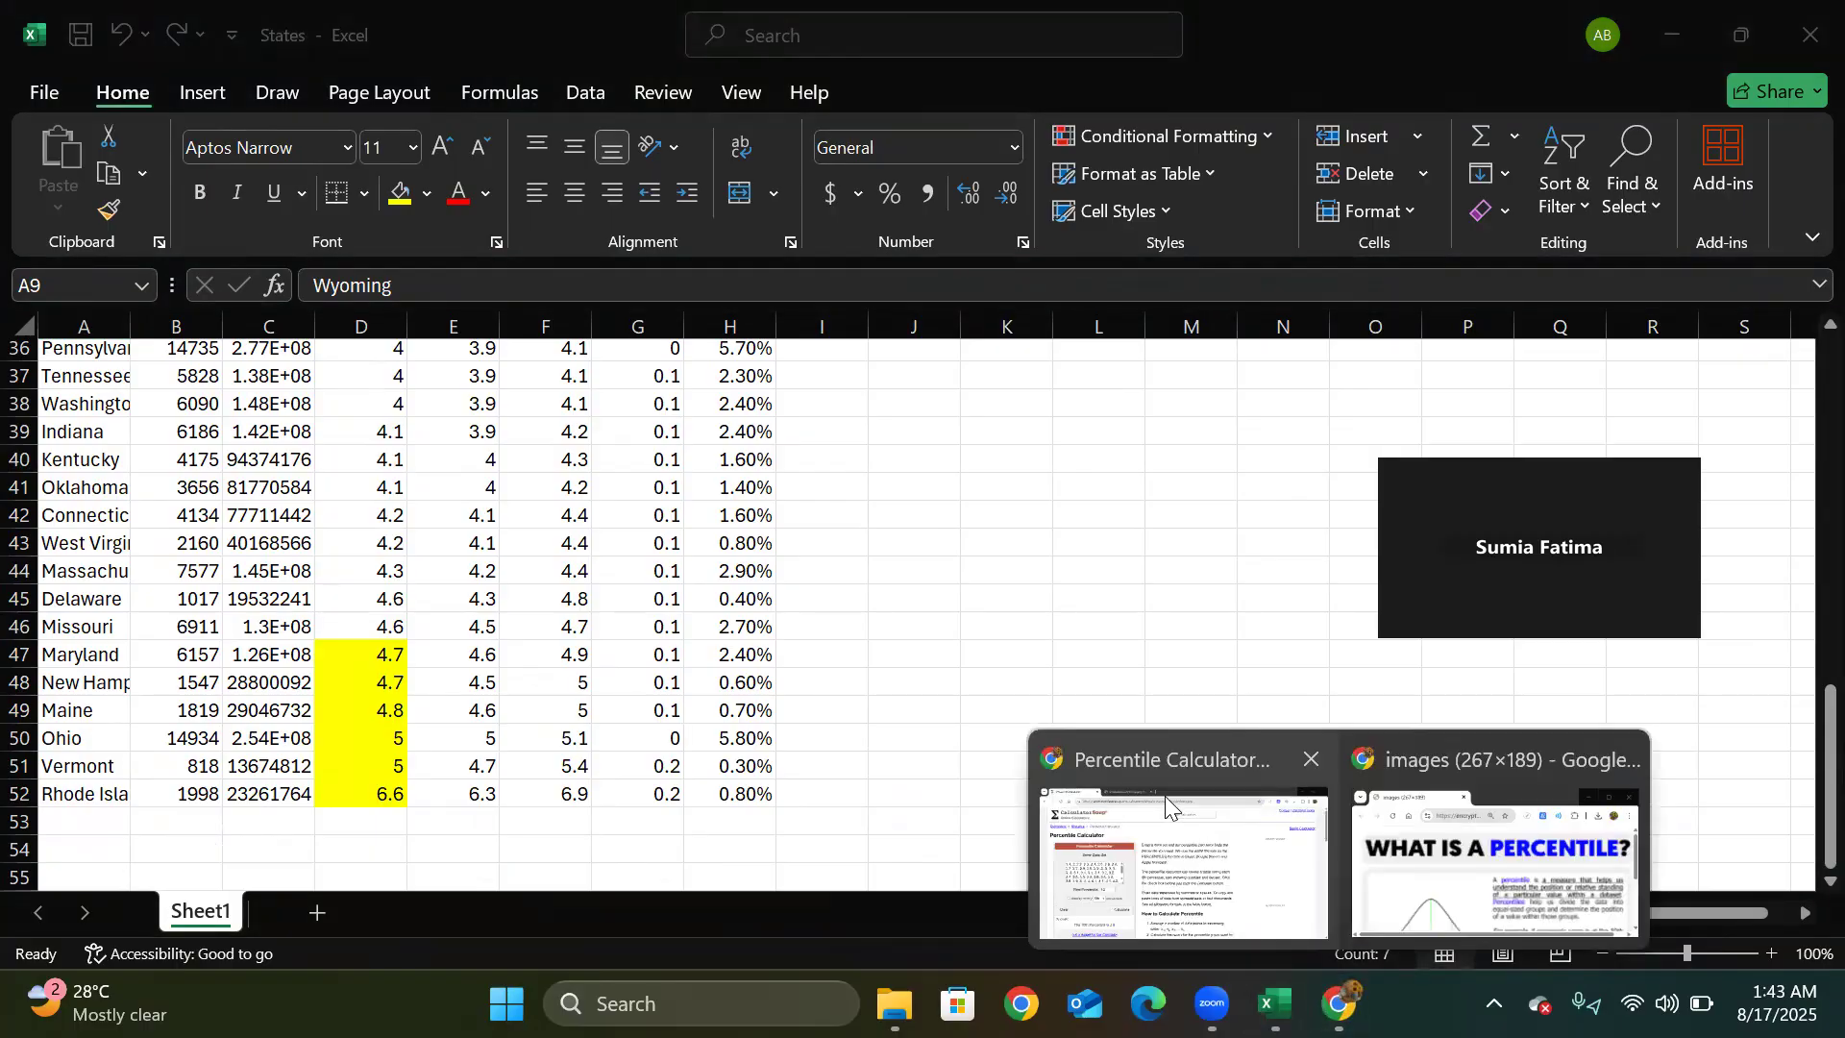
pyautogui.click(1174, 814)
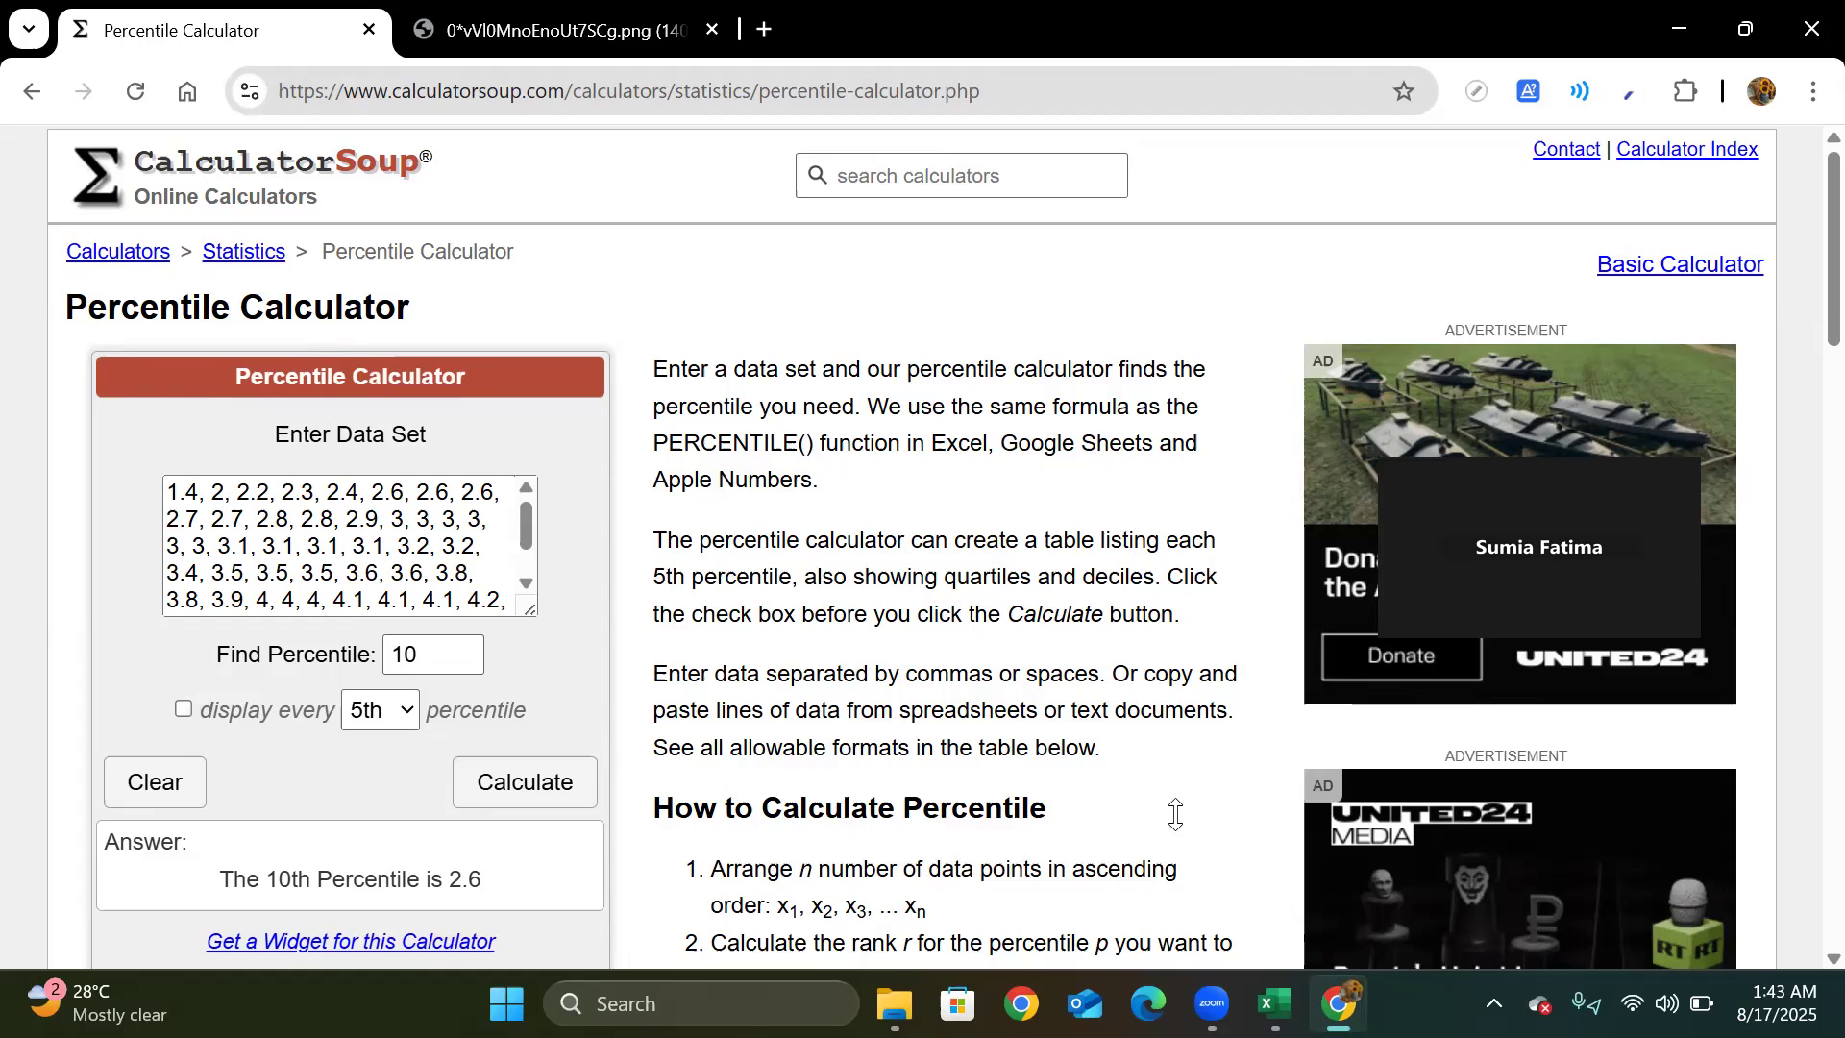
pyautogui.click(659, 109)
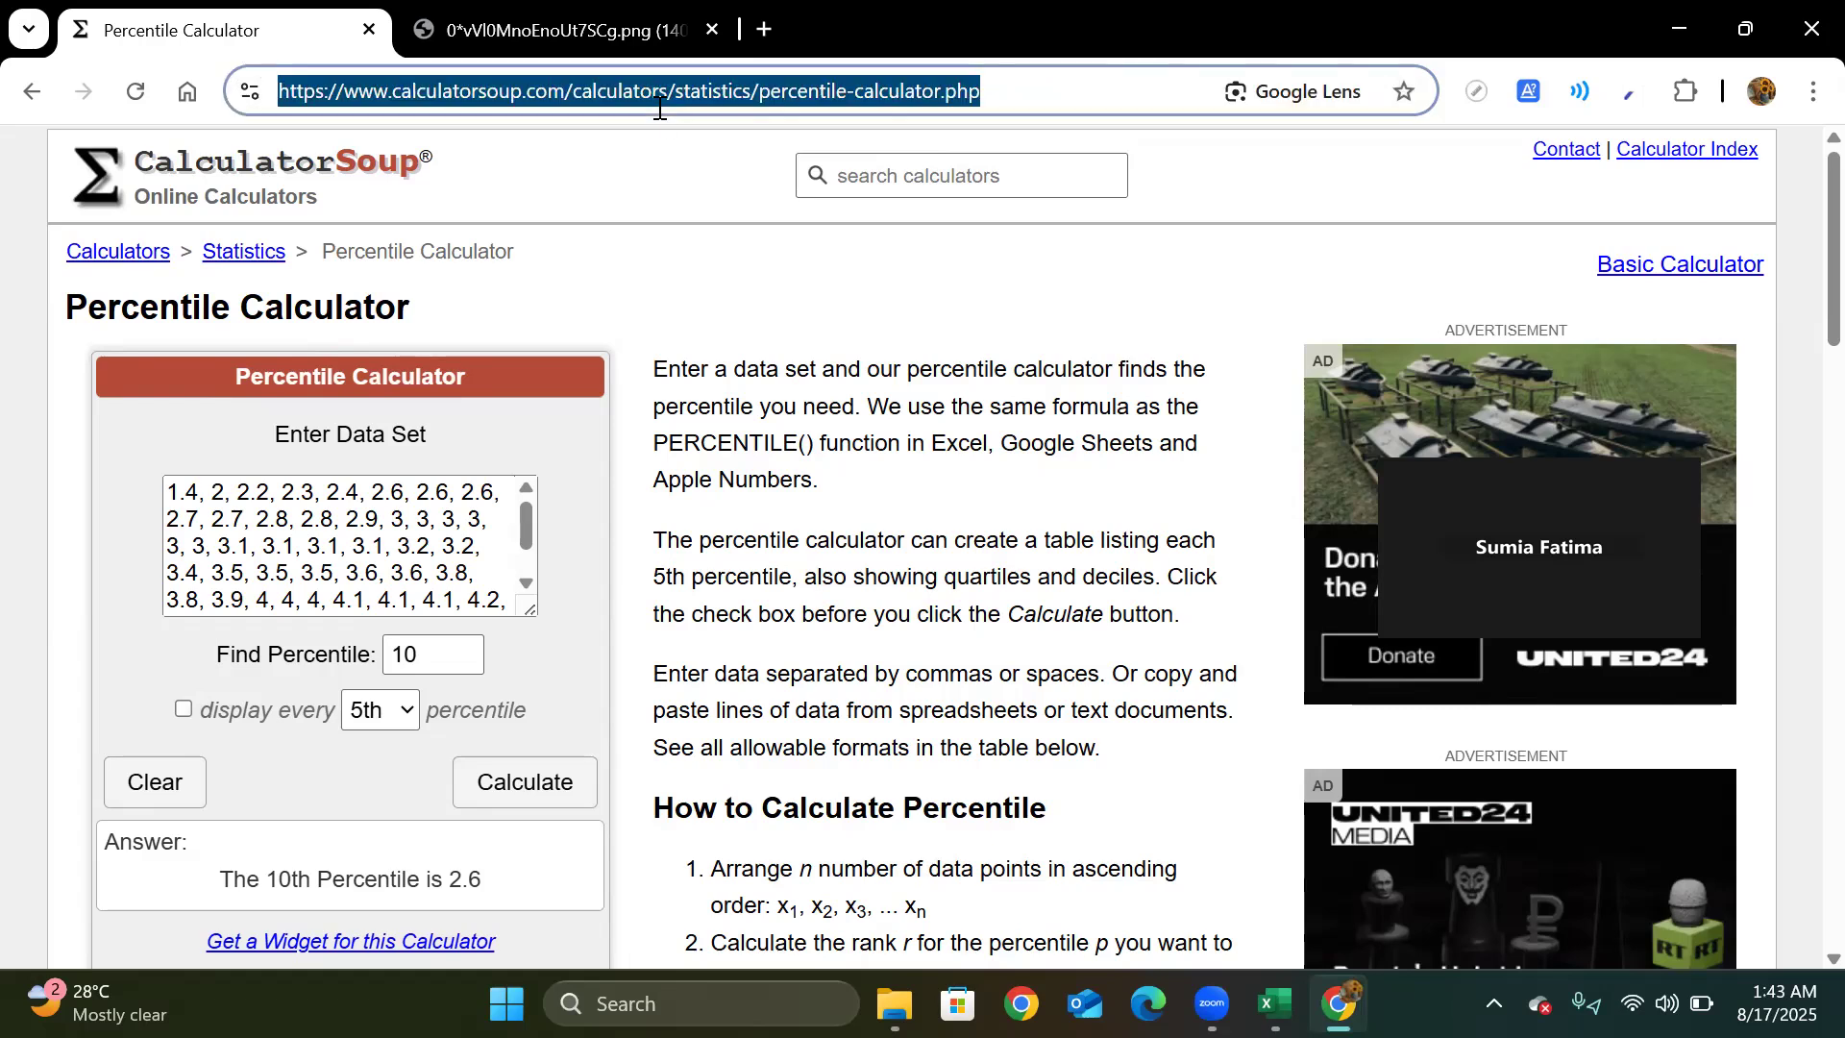
pyautogui.write('w')
pyautogui.press('BackSpace')
pyautogui.press('BackSpace')
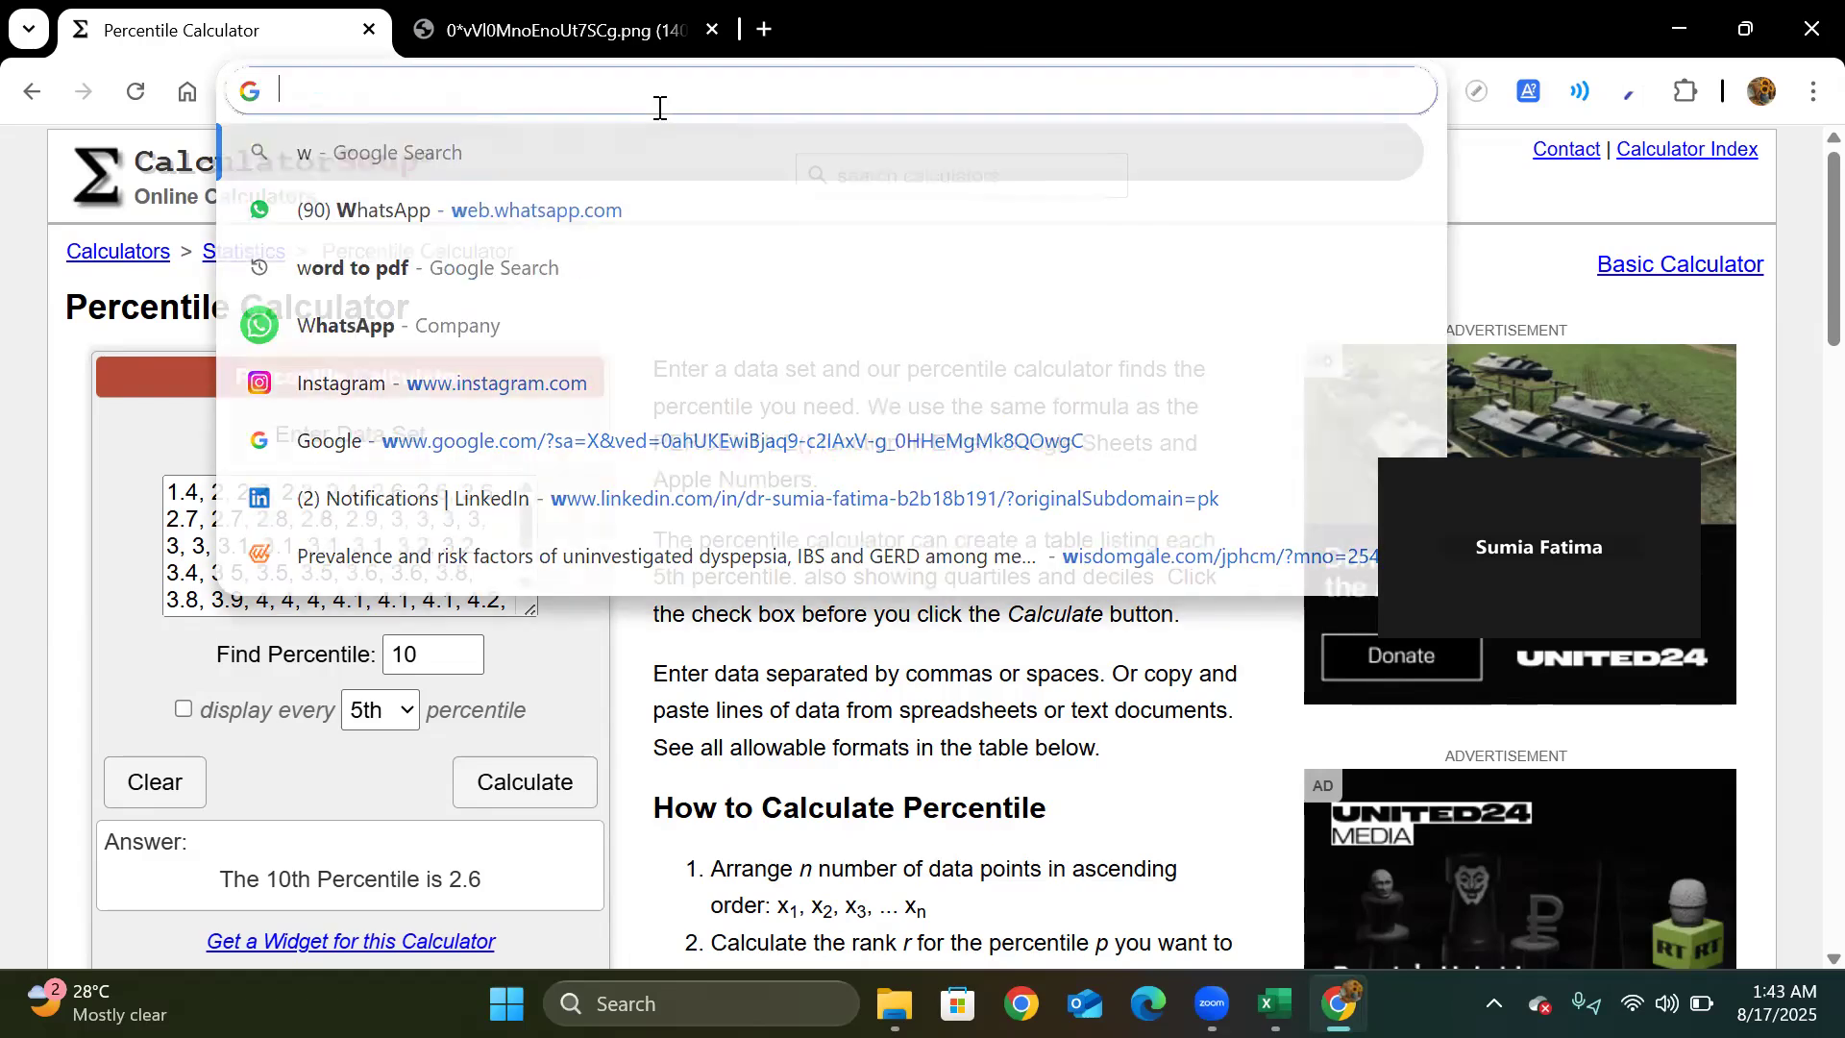
pyautogui.write('trends i')
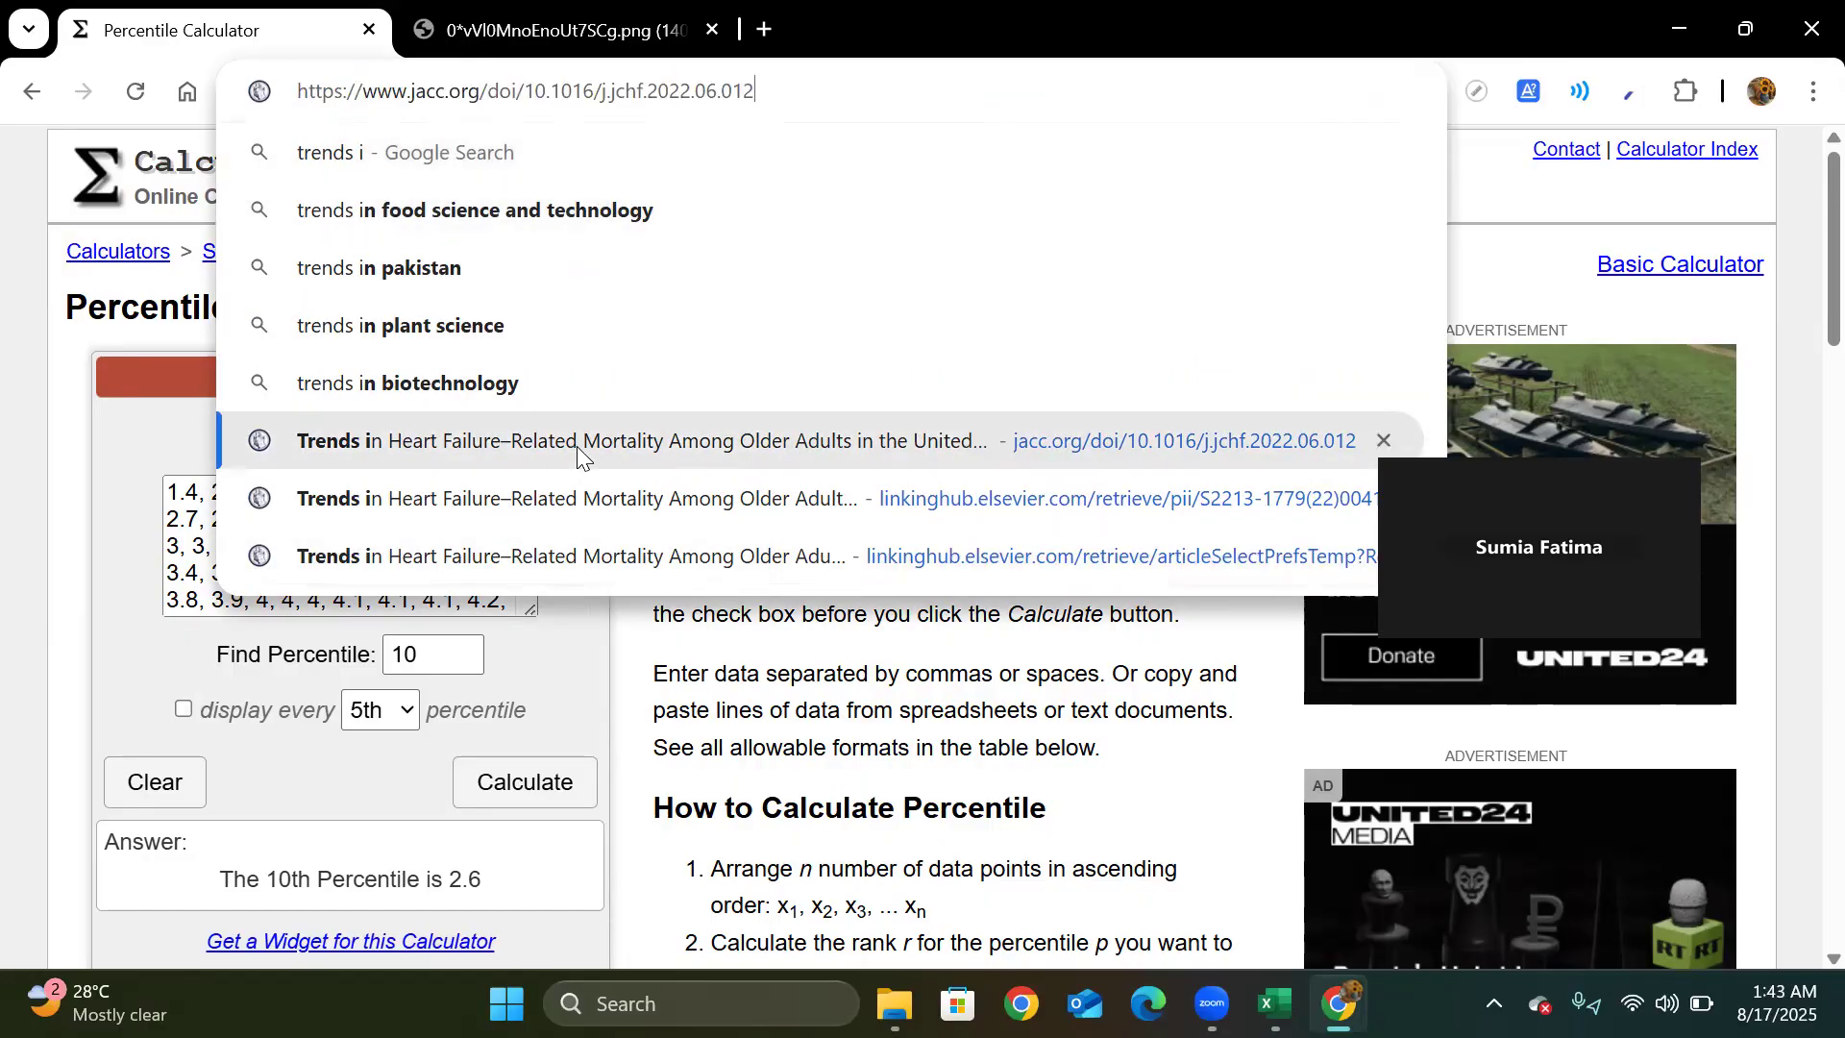
pyautogui.click(577, 446)
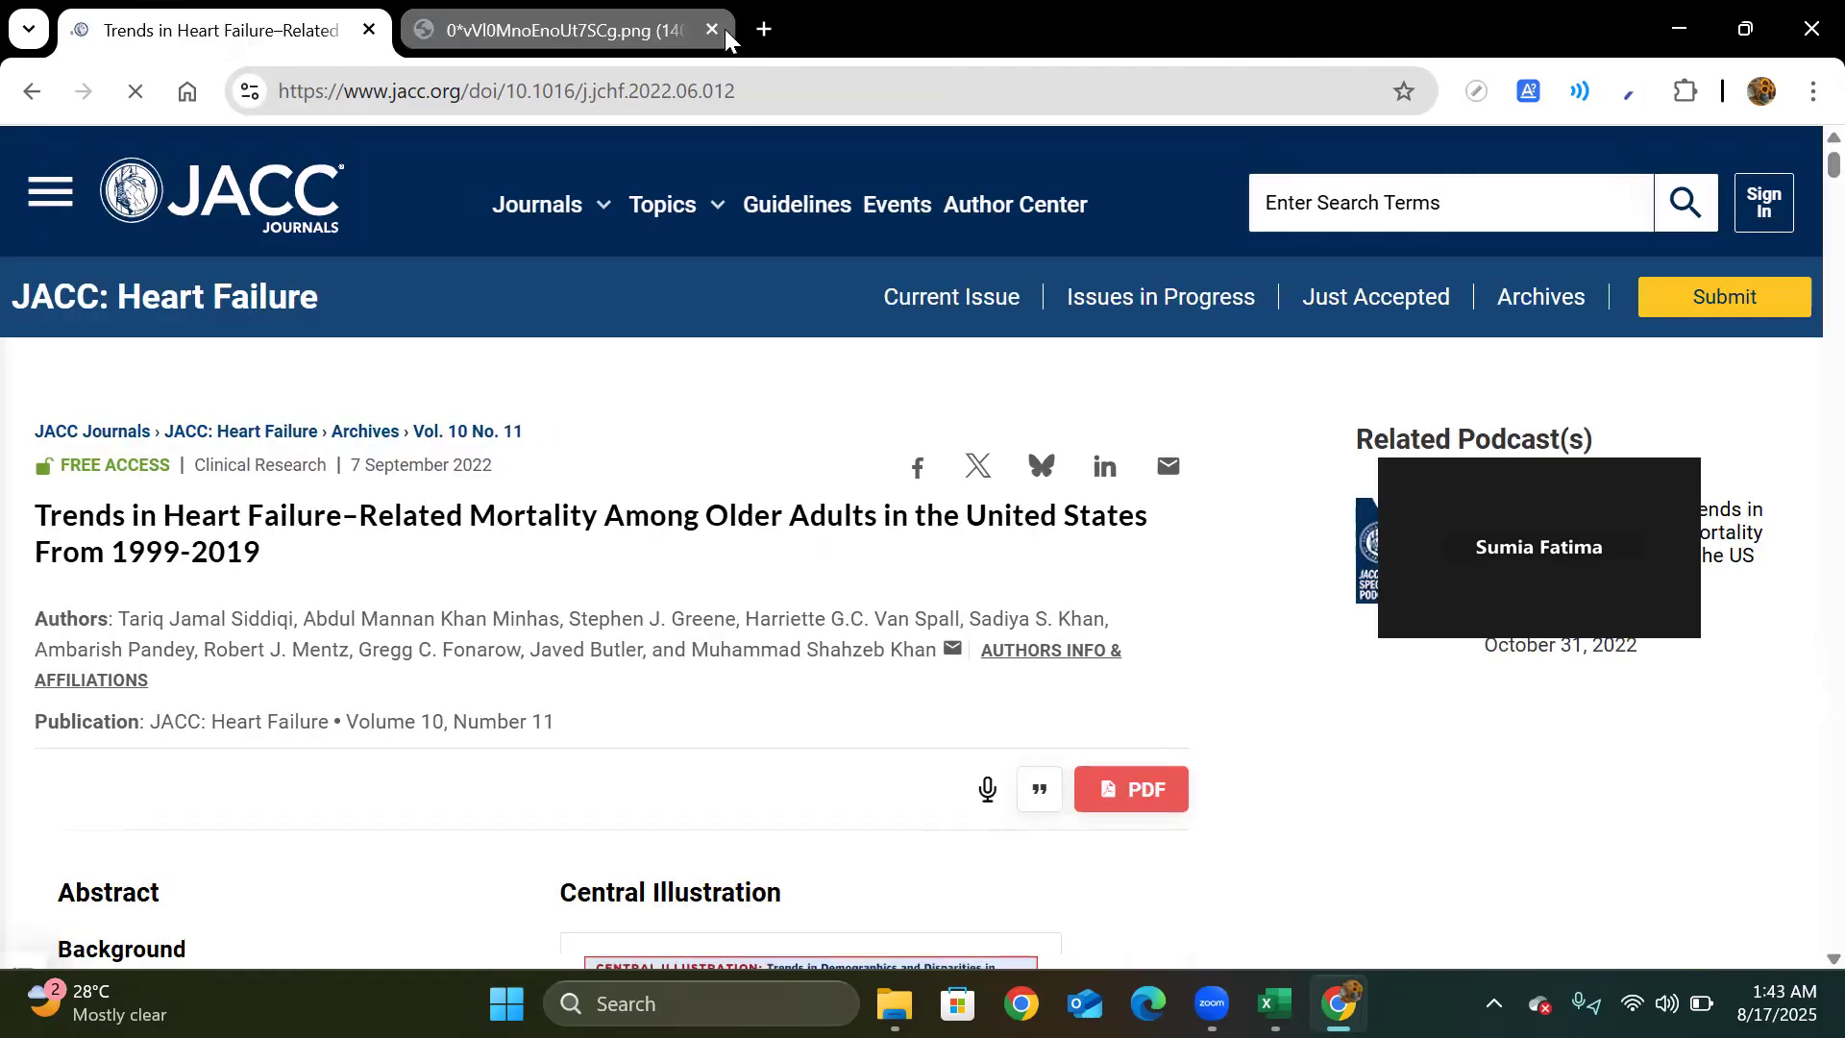
pyautogui.click(712, 30)
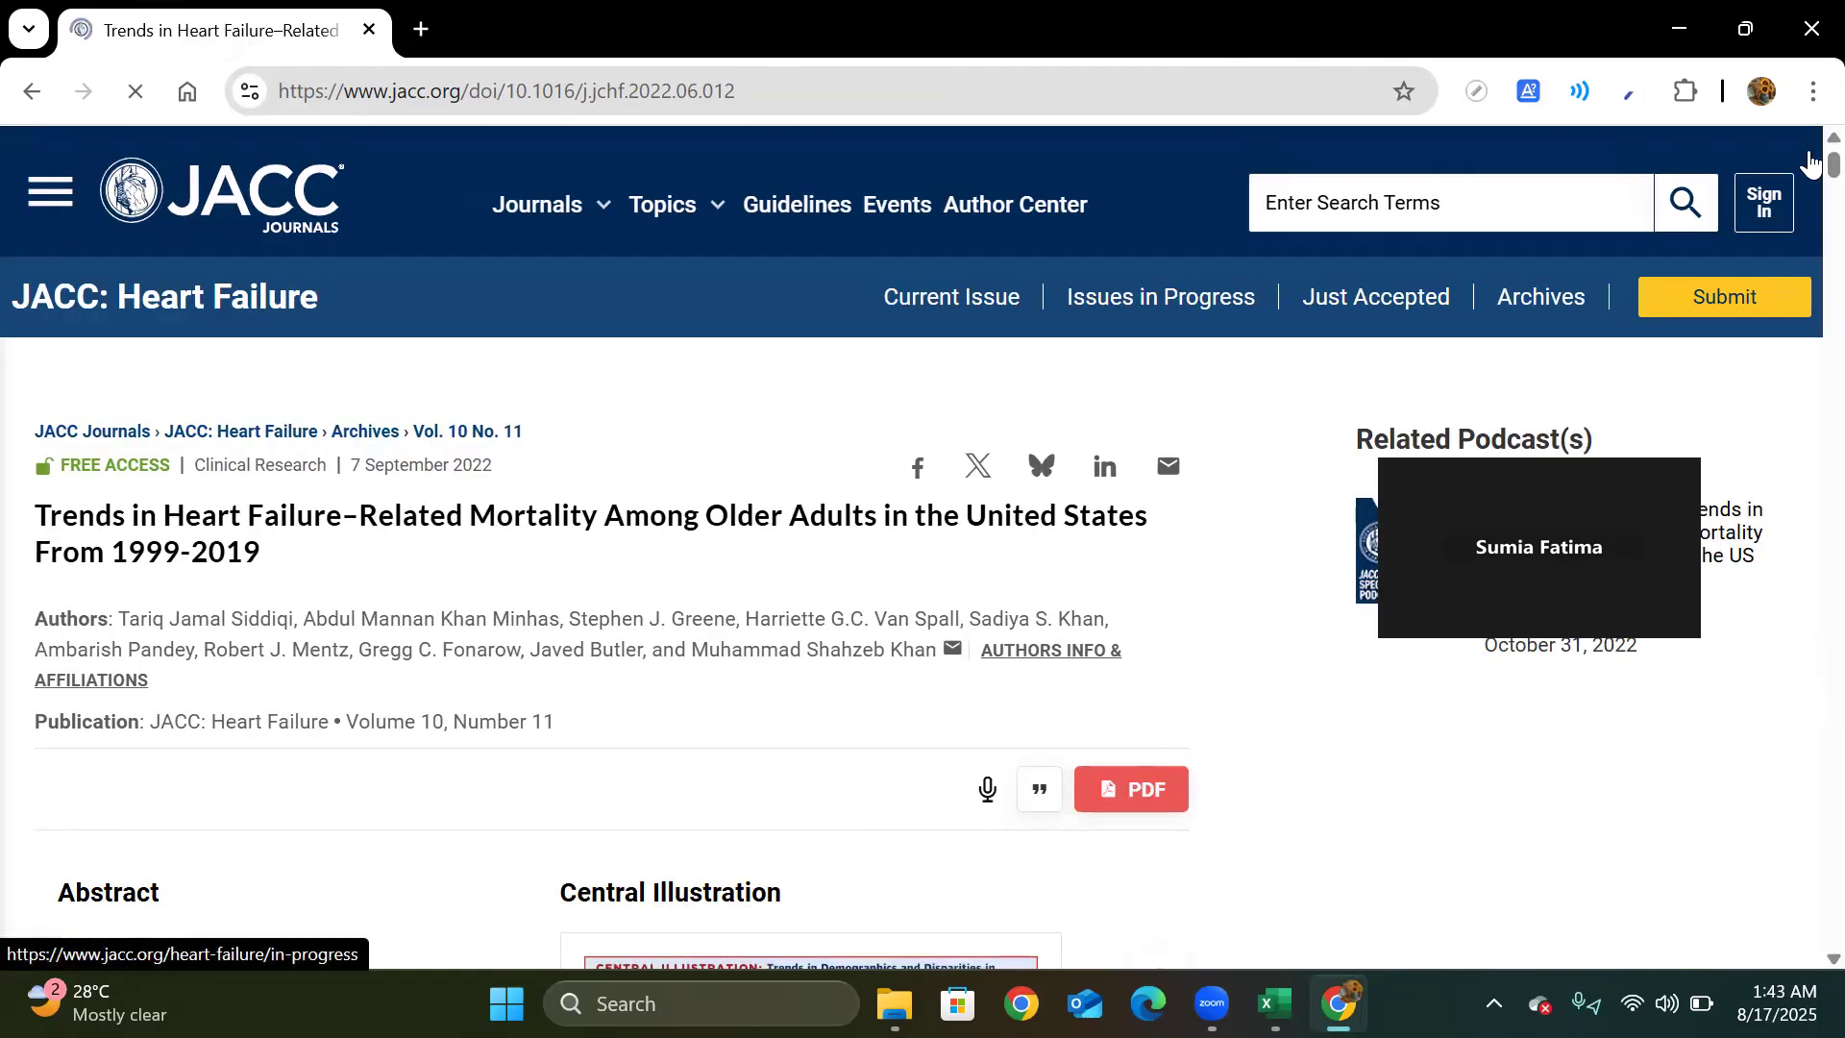
# - Find the article's Results section and examine its opening paragraph on total HF-related deaths, study years and location of death
pyautogui.scroll(-3, 1802, 191)
pyautogui.scroll(-10, 1803, 191)
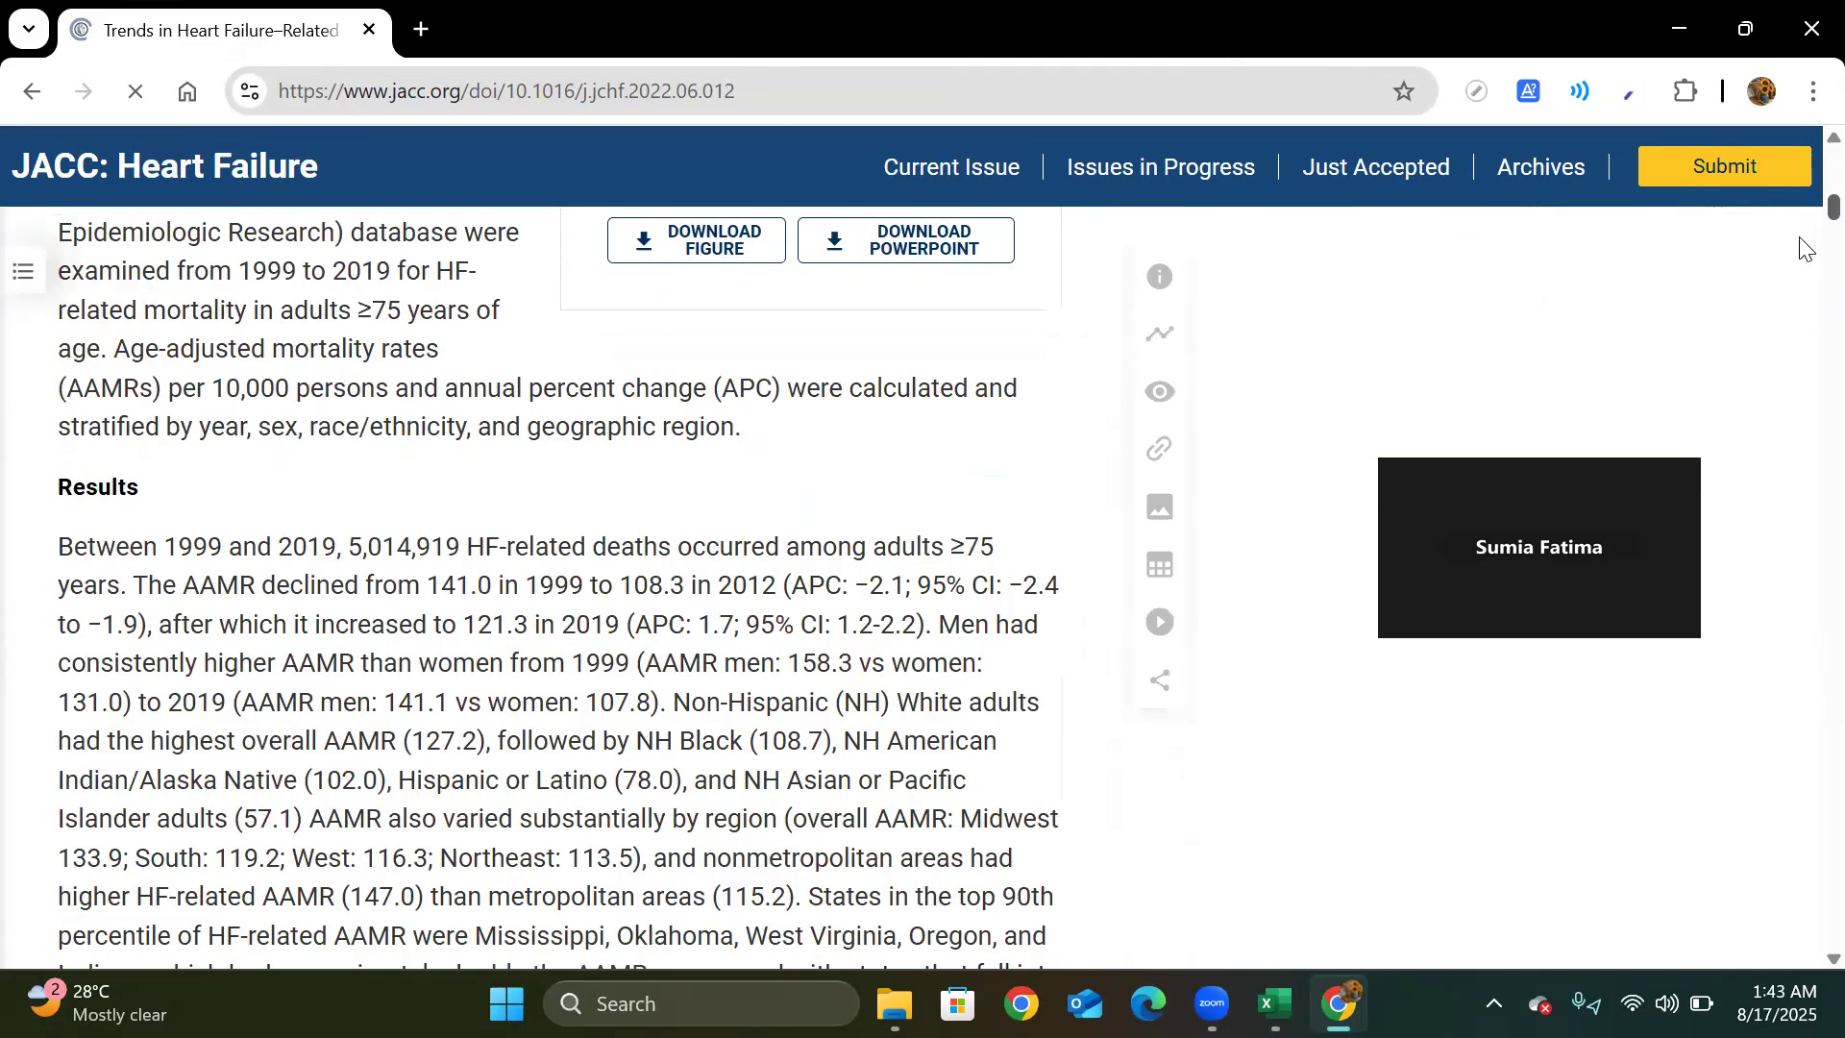
pyautogui.scroll(-8, 1803, 265)
pyautogui.scroll(-3, 1802, 279)
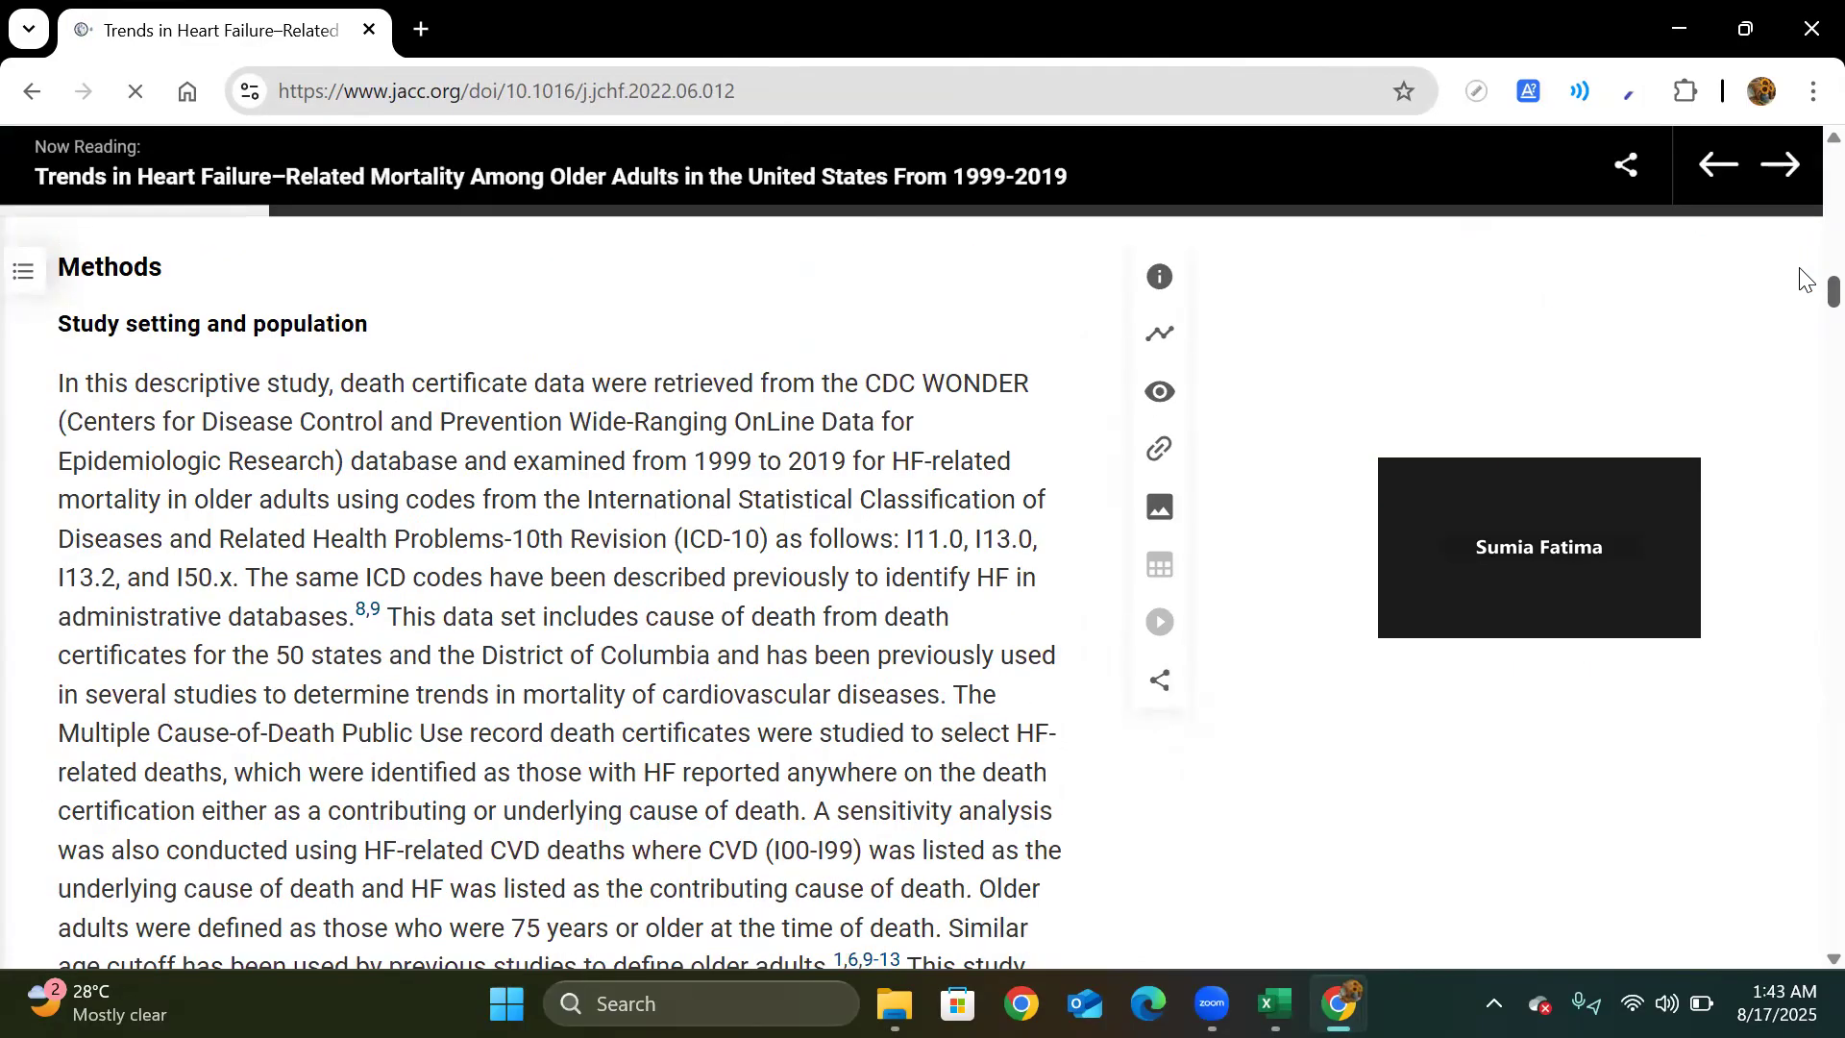
pyautogui.scroll(-6, 1803, 318)
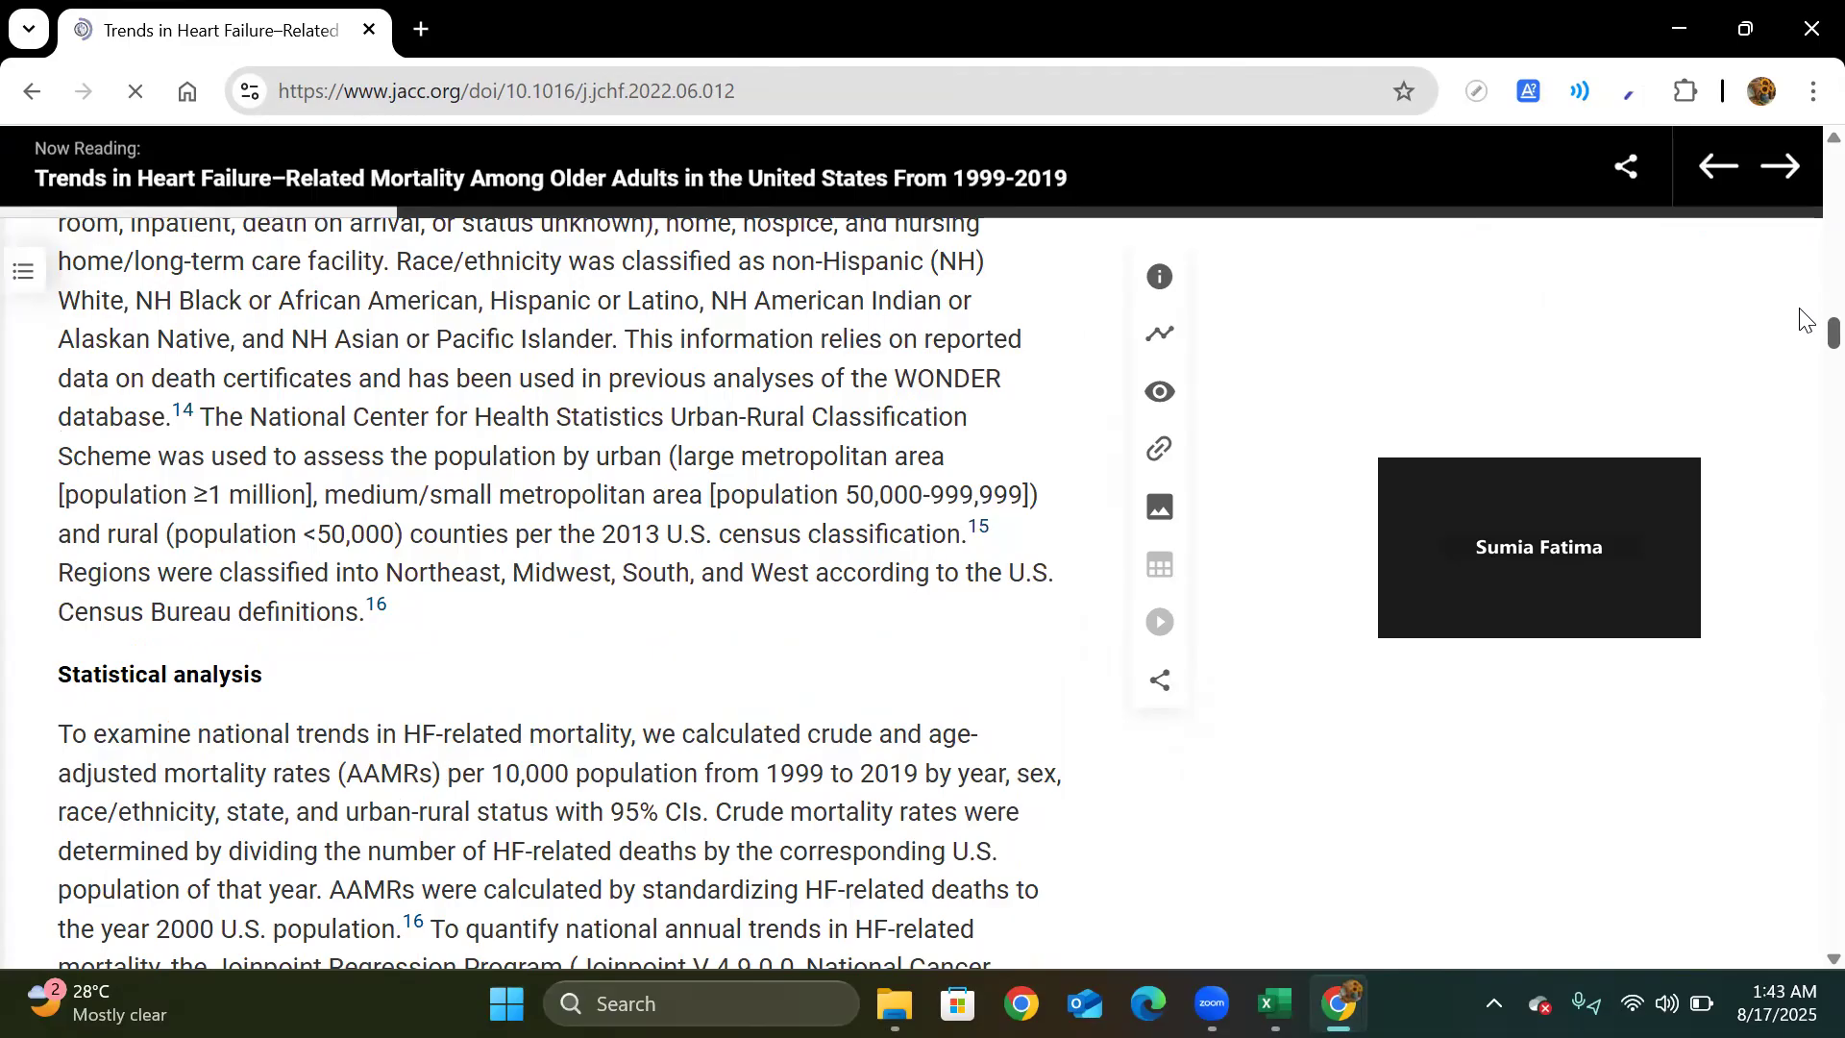
pyautogui.scroll(2, 1801, 326)
pyautogui.scroll(-8, 1804, 341)
pyautogui.scroll(-3, 1804, 356)
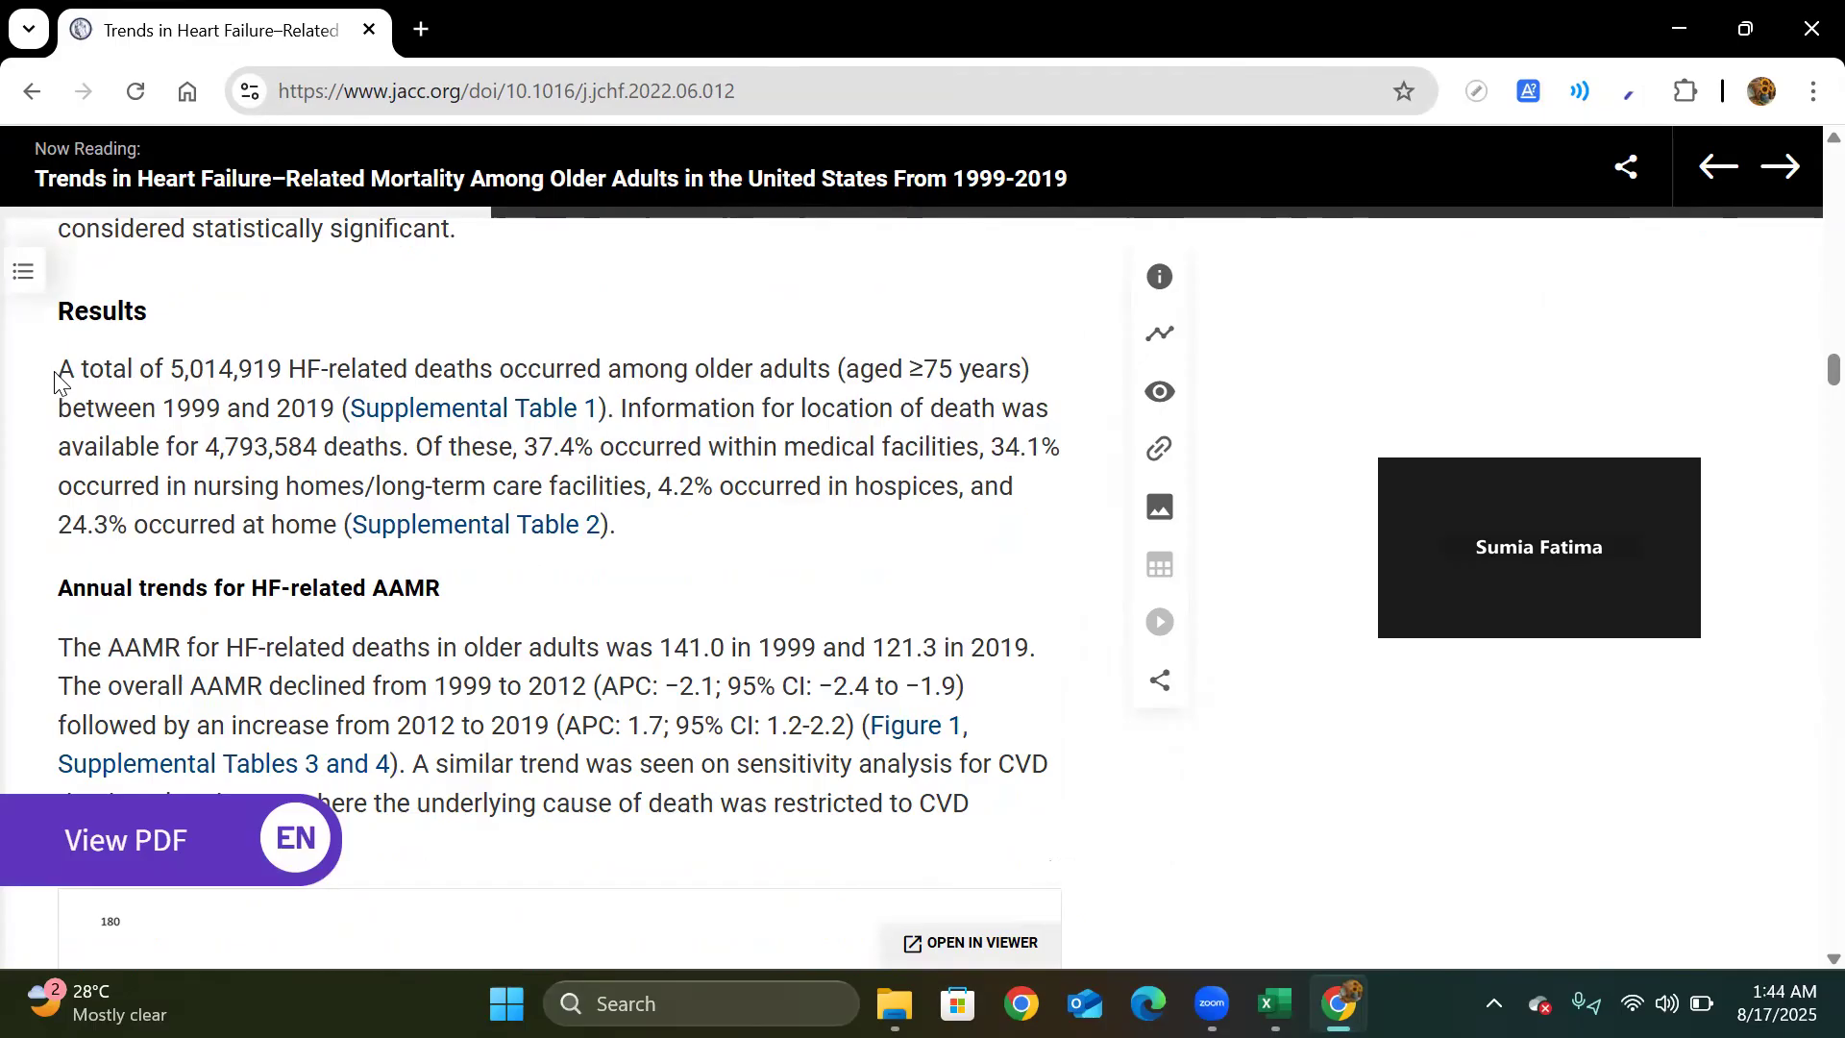
pyautogui.moveTo(59, 370); pyautogui.dragTo(134, 370)
pyautogui.click(131, 369)
pyautogui.moveTo(64, 367); pyautogui.dragTo(204, 371)
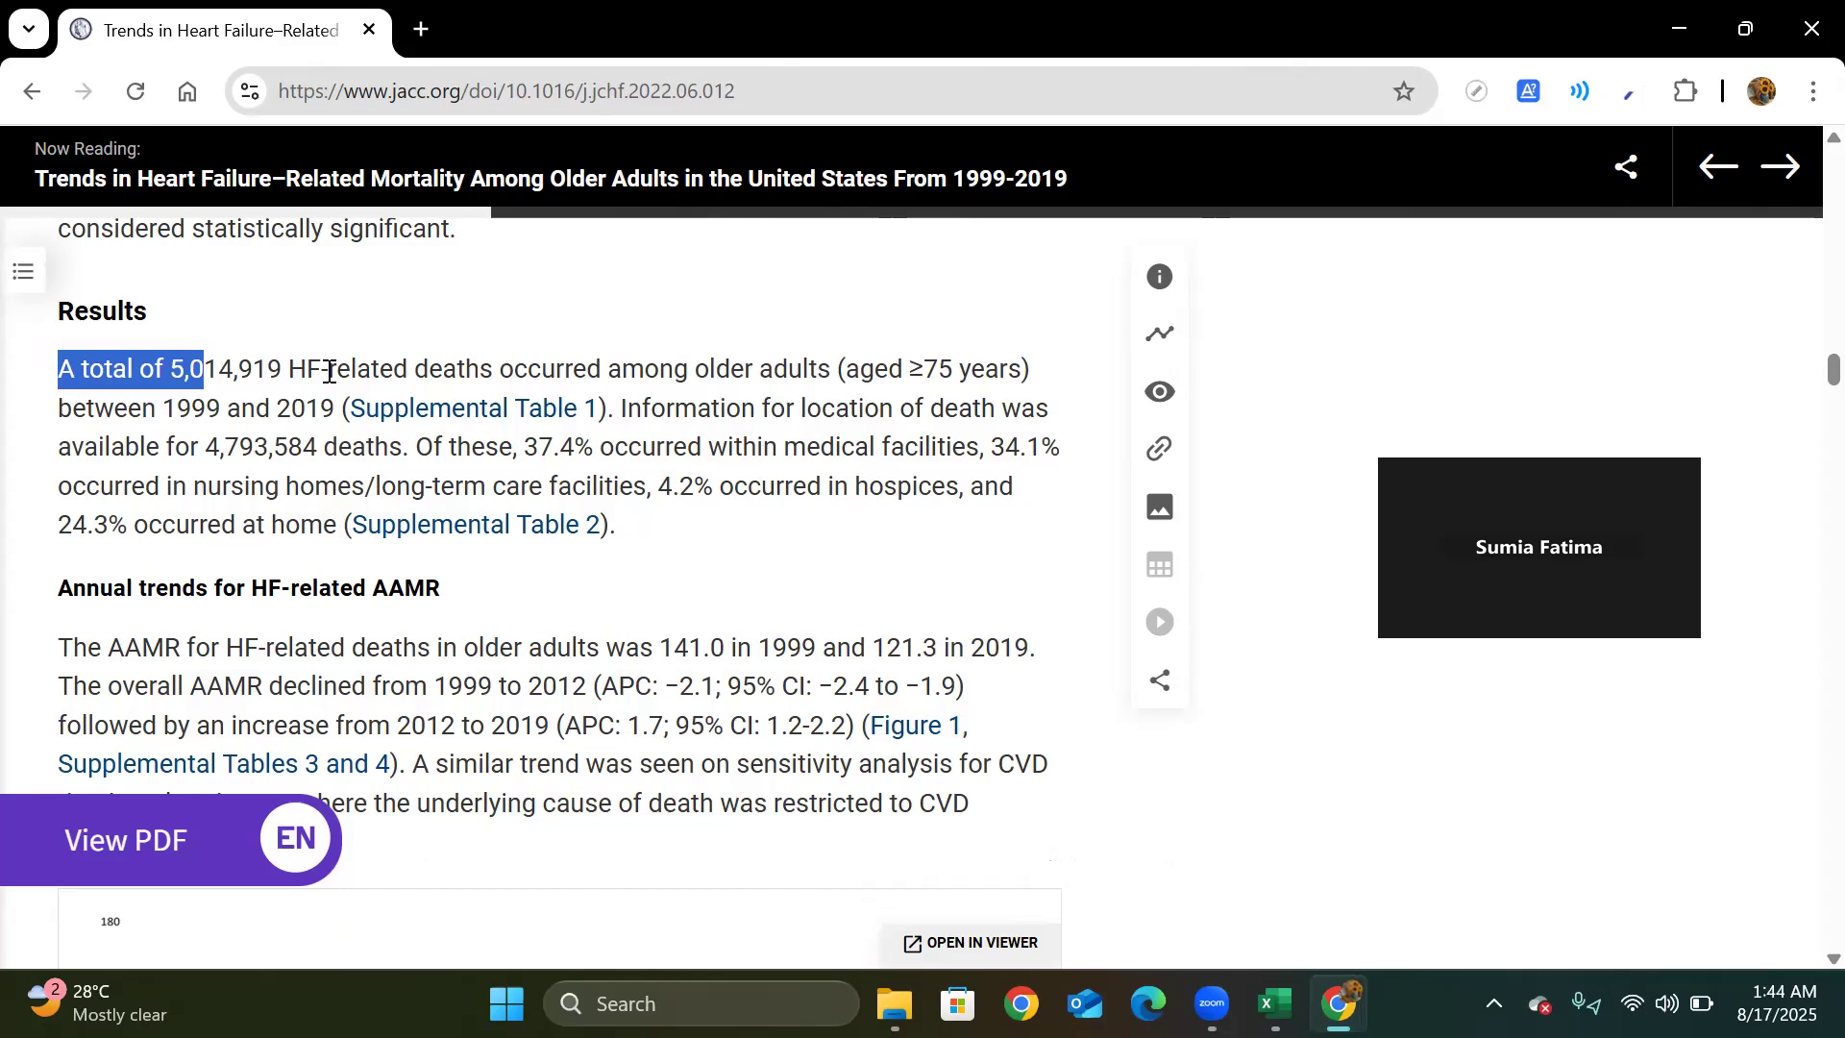
pyautogui.moveTo(321, 371)
pyautogui.mouseDown()
pyautogui.moveTo(170, 370)
pyautogui.moveTo(321, 371)
pyautogui.mouseUp()
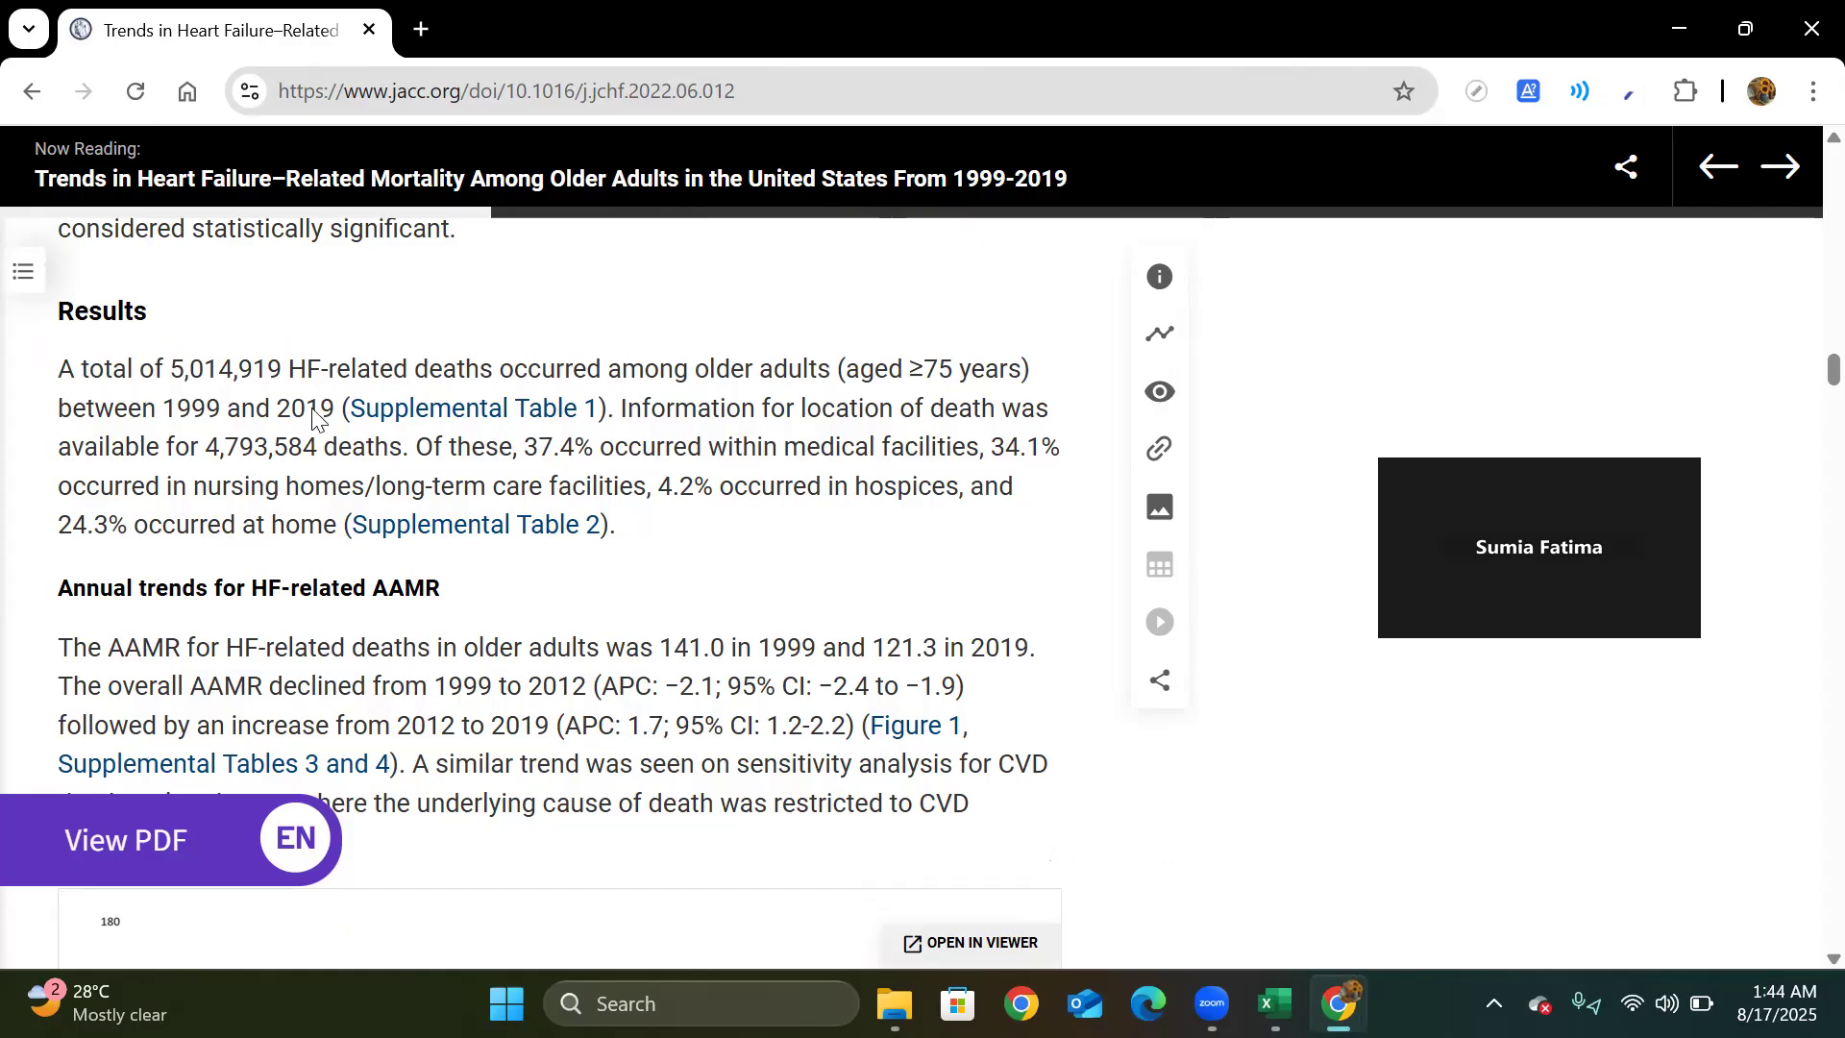
pyautogui.moveTo(176, 409); pyautogui.dragTo(348, 413)
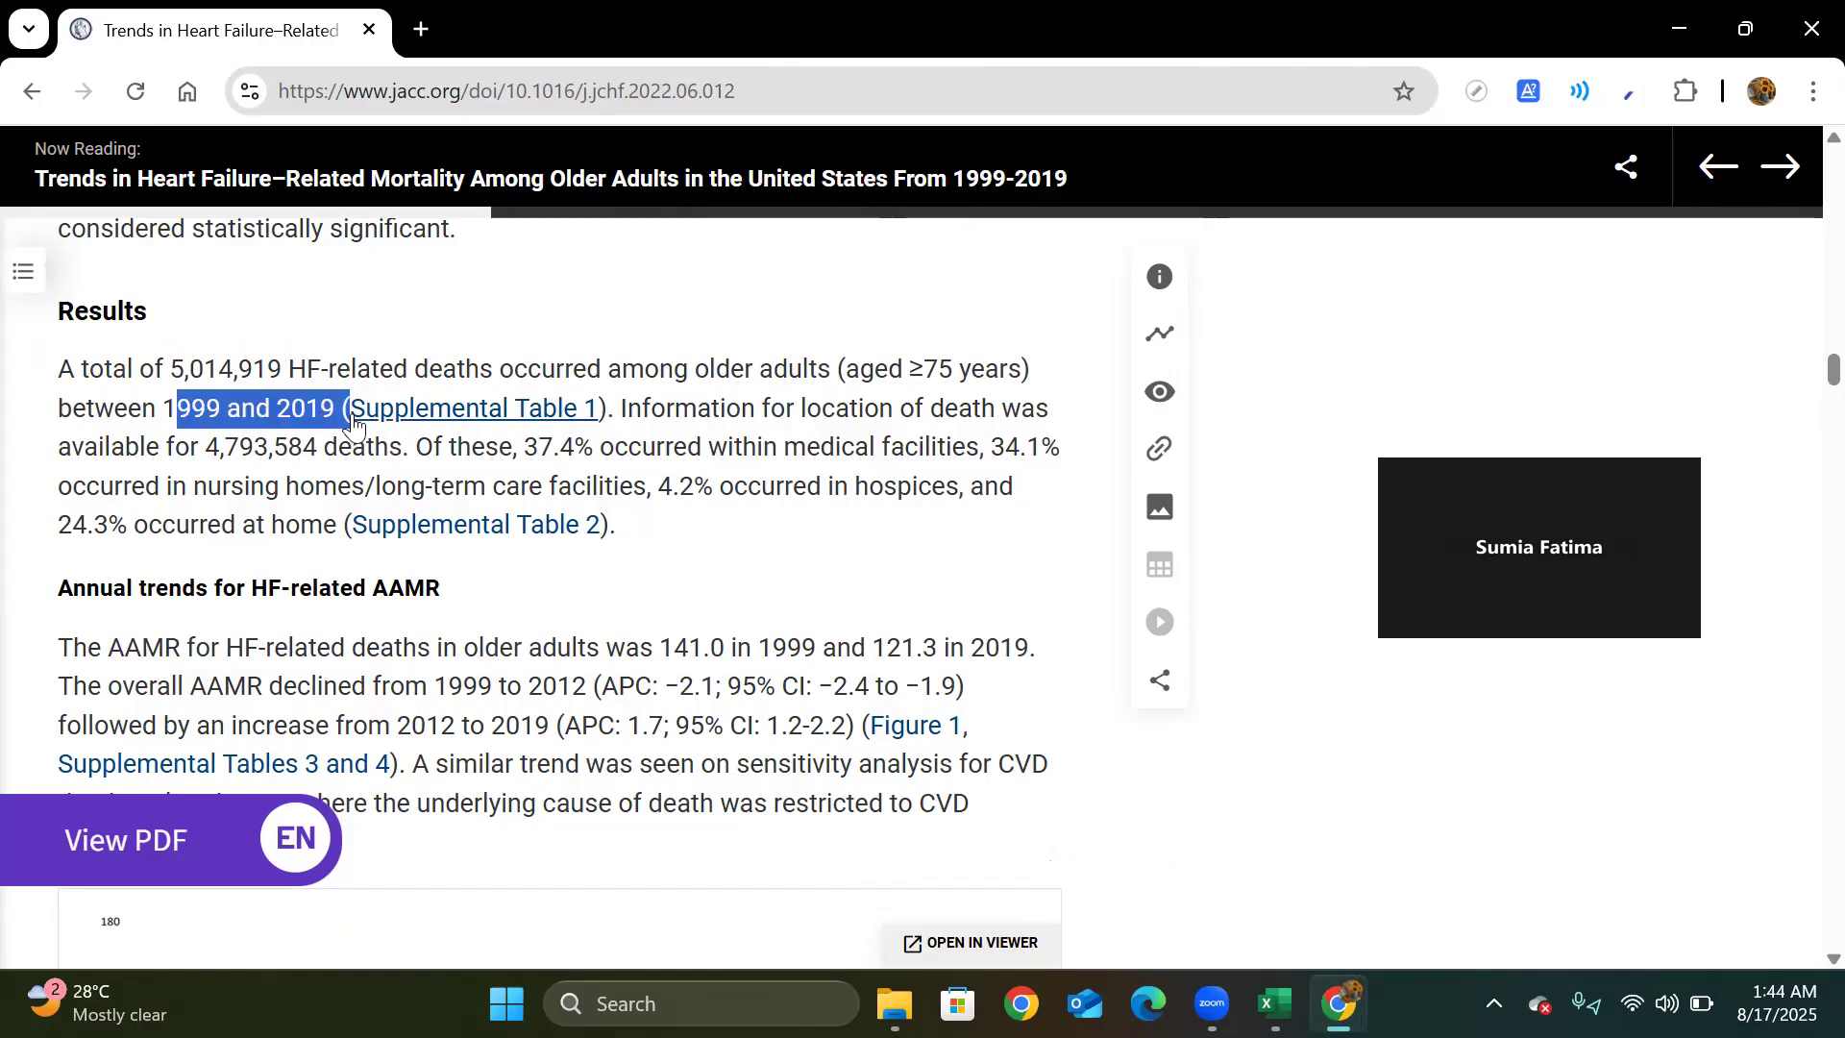
pyautogui.moveTo(697, 409); pyautogui.dragTo(739, 453)
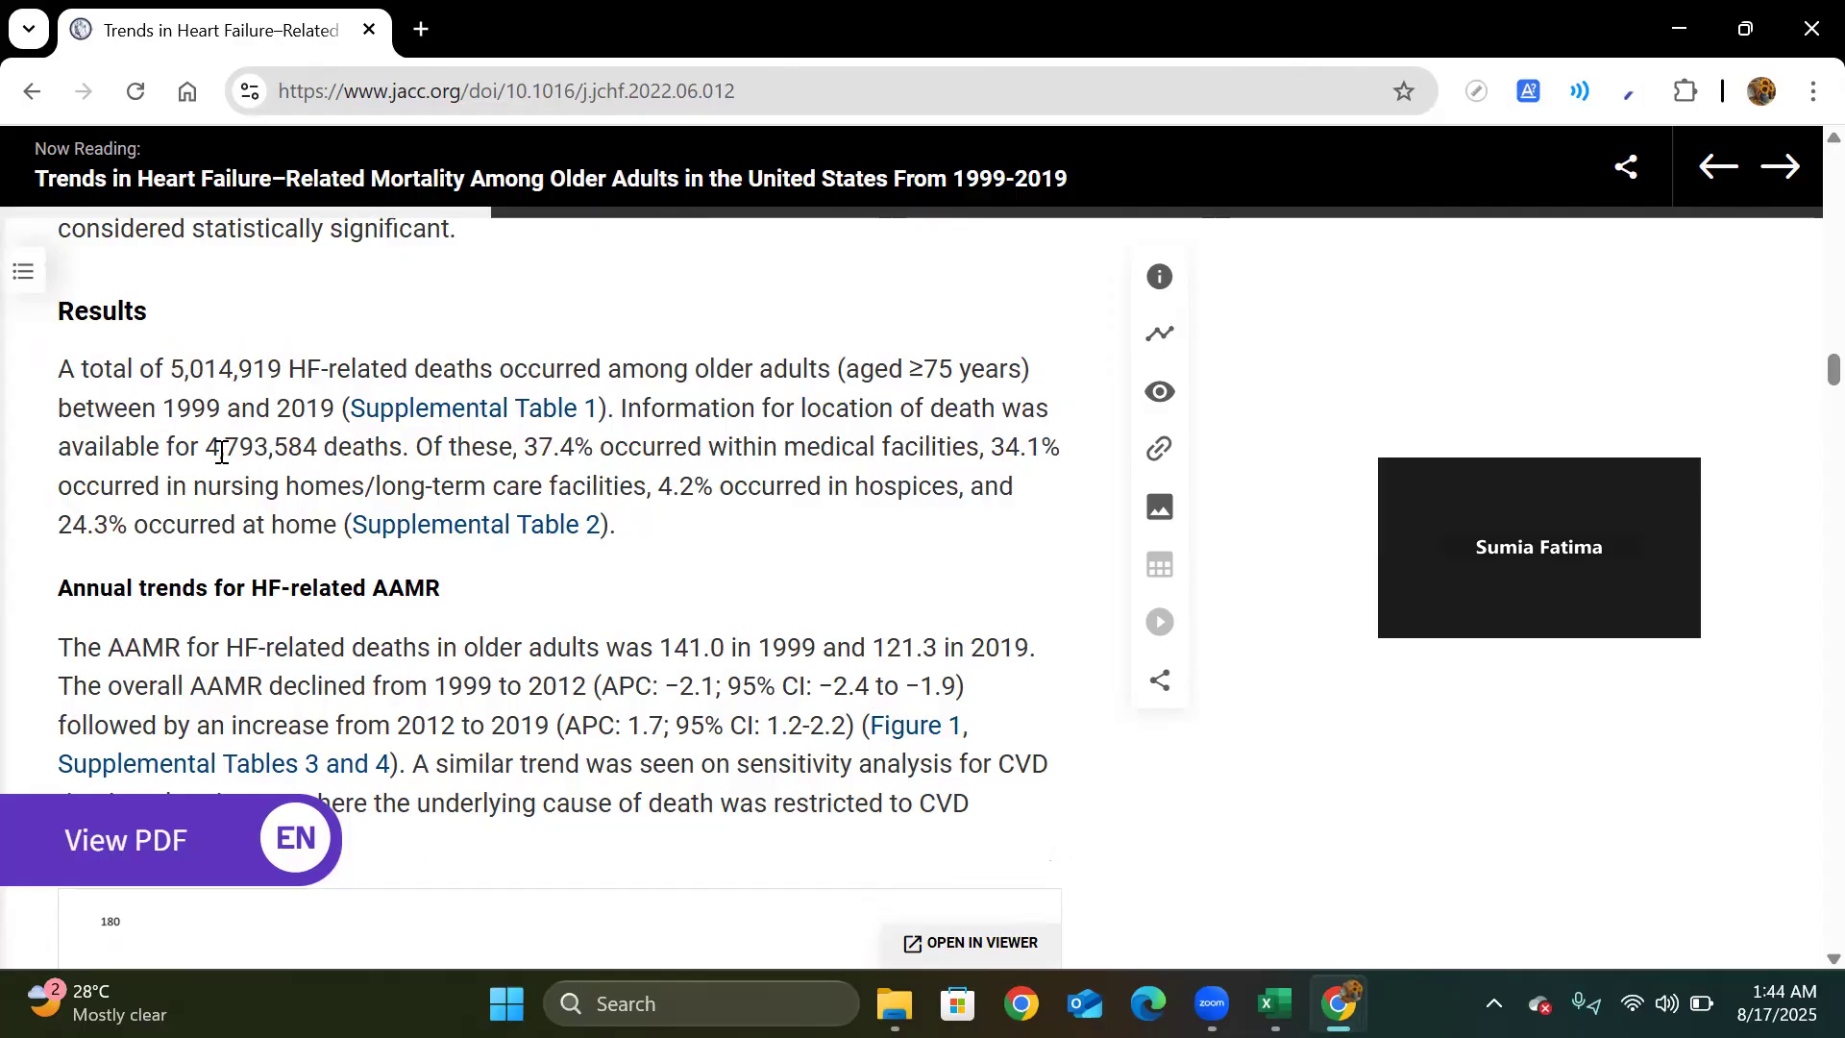
# - Examine the paragraph on annual trends for HF-related AAMR, including the 1999 and 2019 rates and the APC with its confidence interval
pyautogui.scroll(-2, 309, 478)
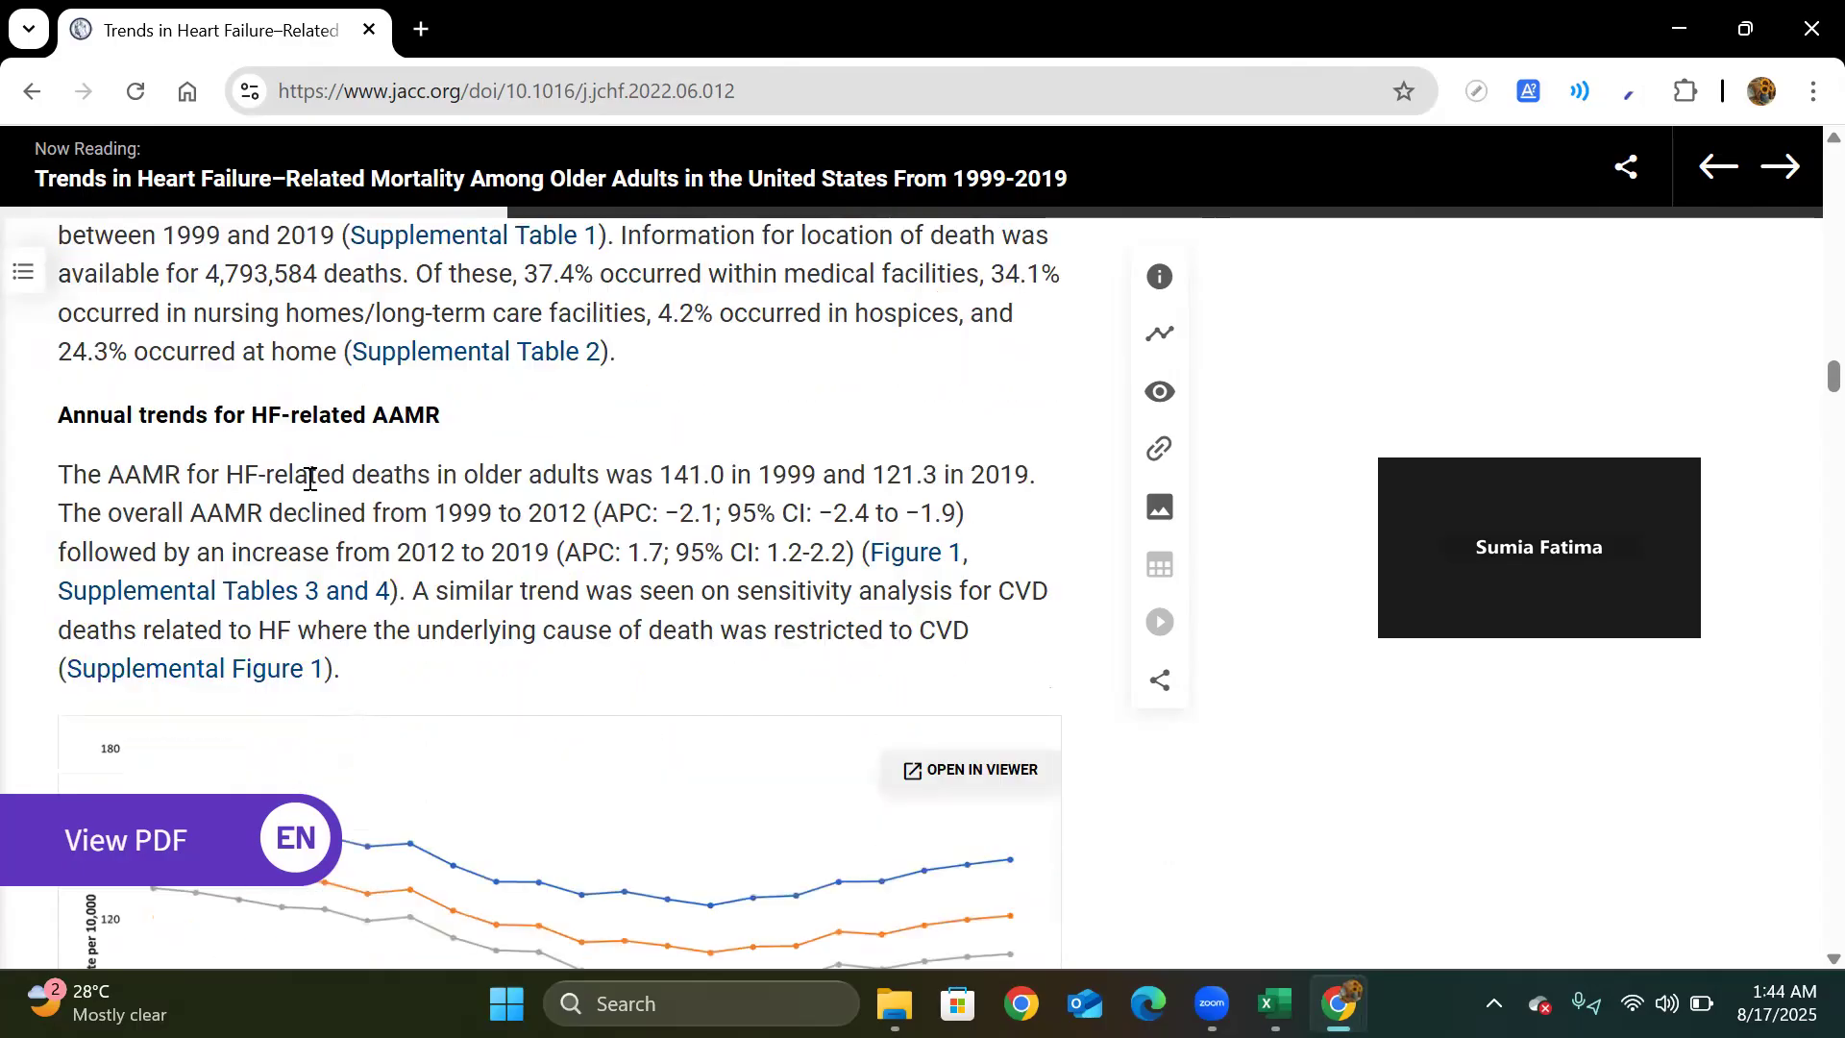
pyautogui.moveTo(75, 422); pyautogui.dragTo(196, 421)
pyautogui.click(329, 485)
pyautogui.scroll(-1, 171, 488)
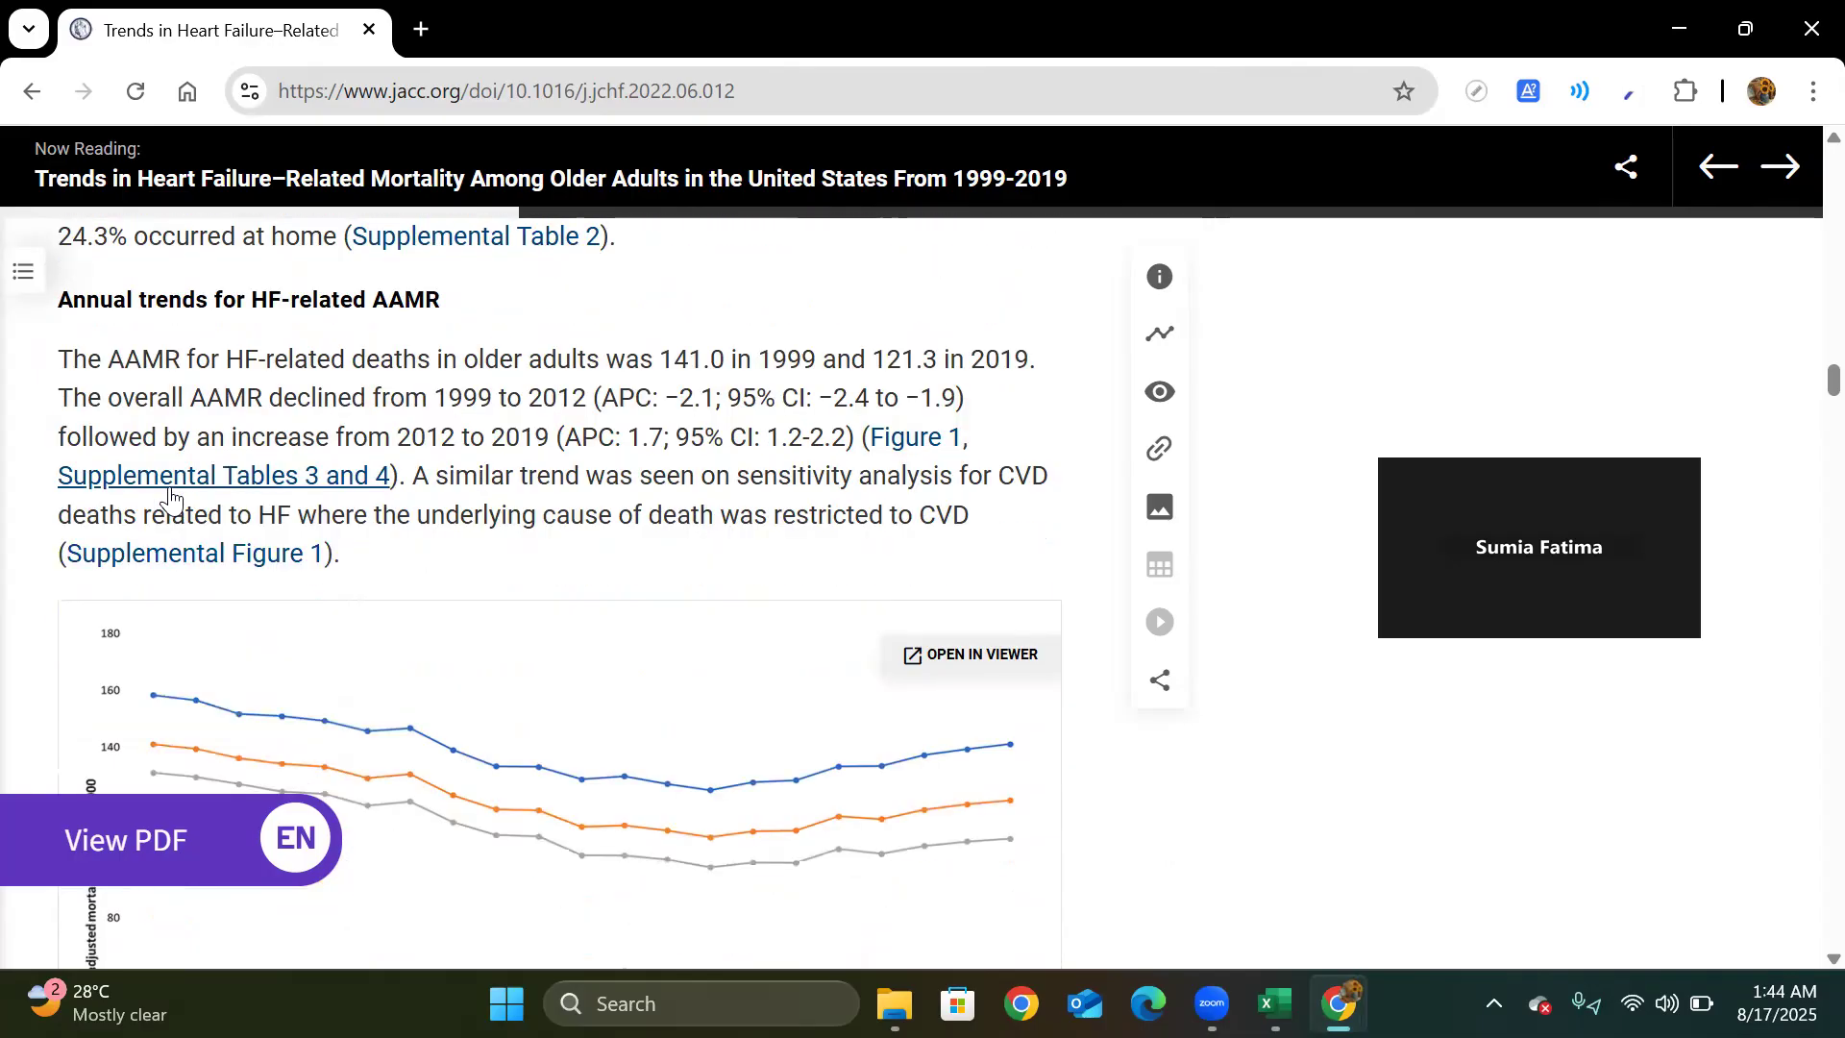
pyautogui.doubleClick(113, 361)
pyautogui.click(594, 368)
pyautogui.moveTo(588, 362); pyautogui.dragTo(726, 362)
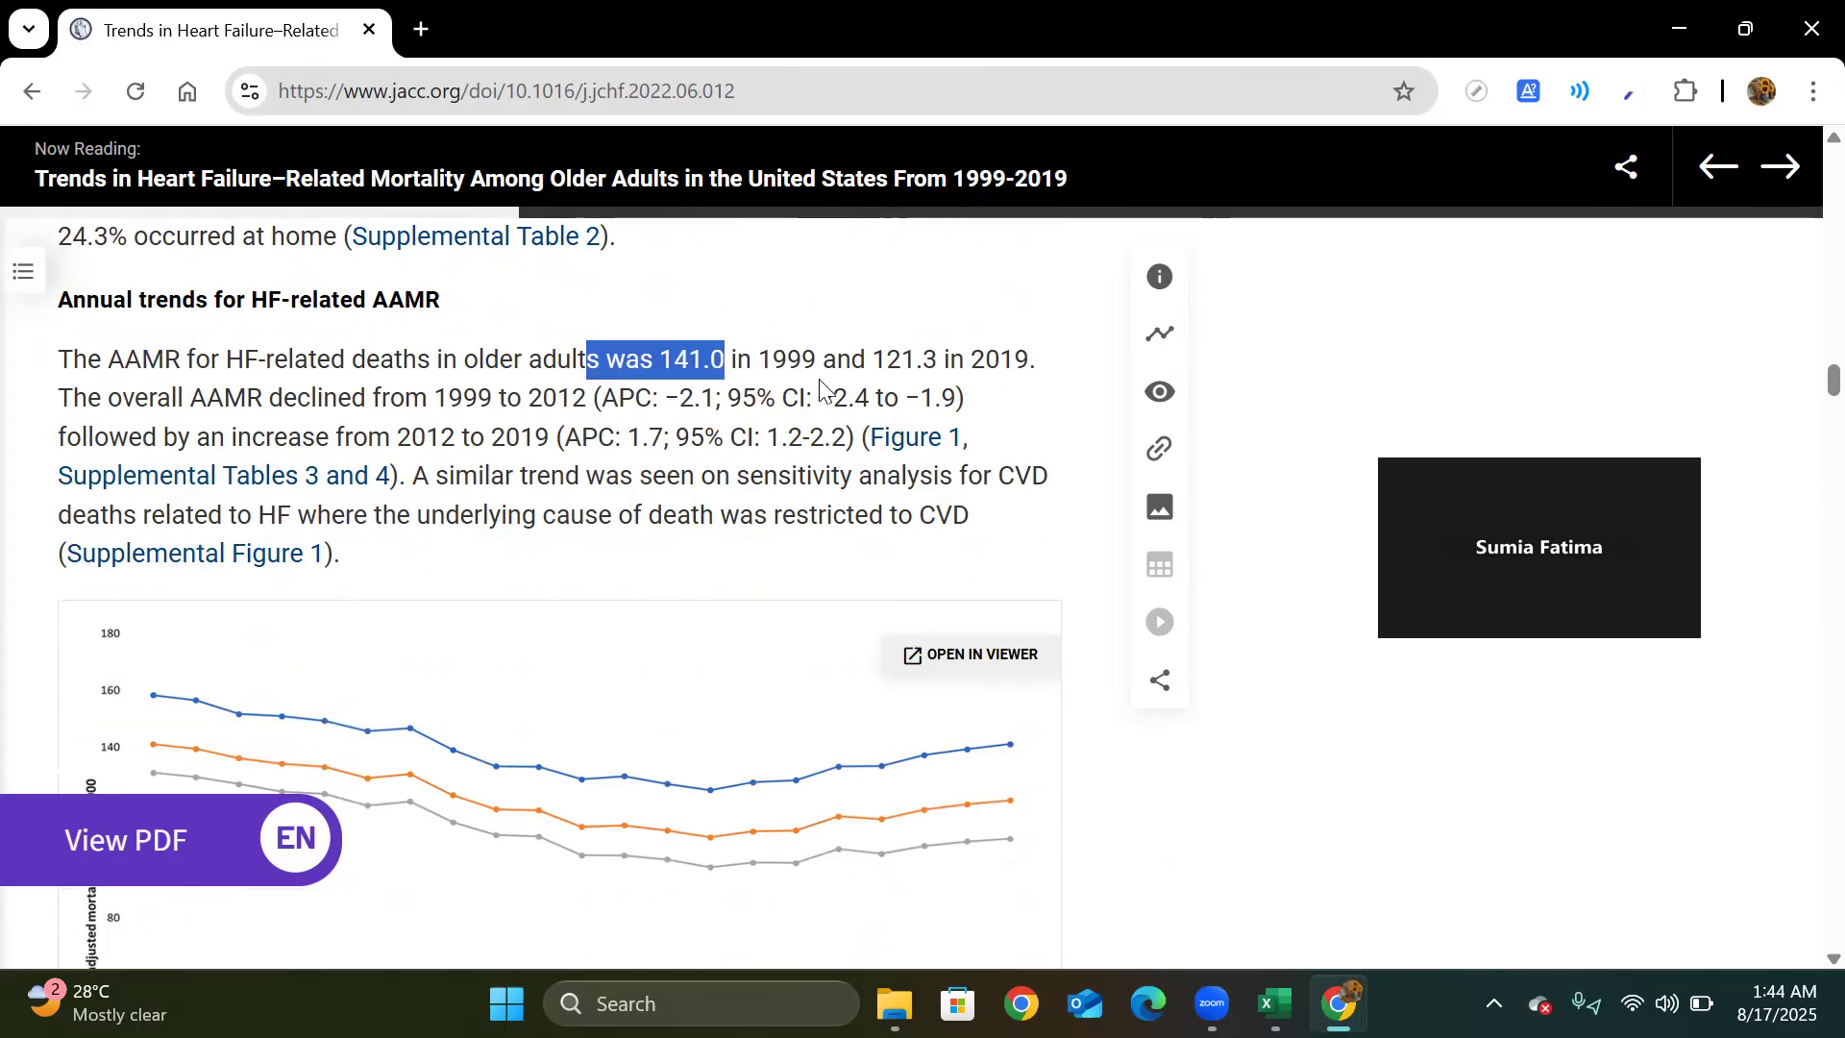
pyautogui.click(1077, 379)
pyautogui.moveTo(1071, 368); pyautogui.dragTo(903, 358)
pyautogui.click(903, 358)
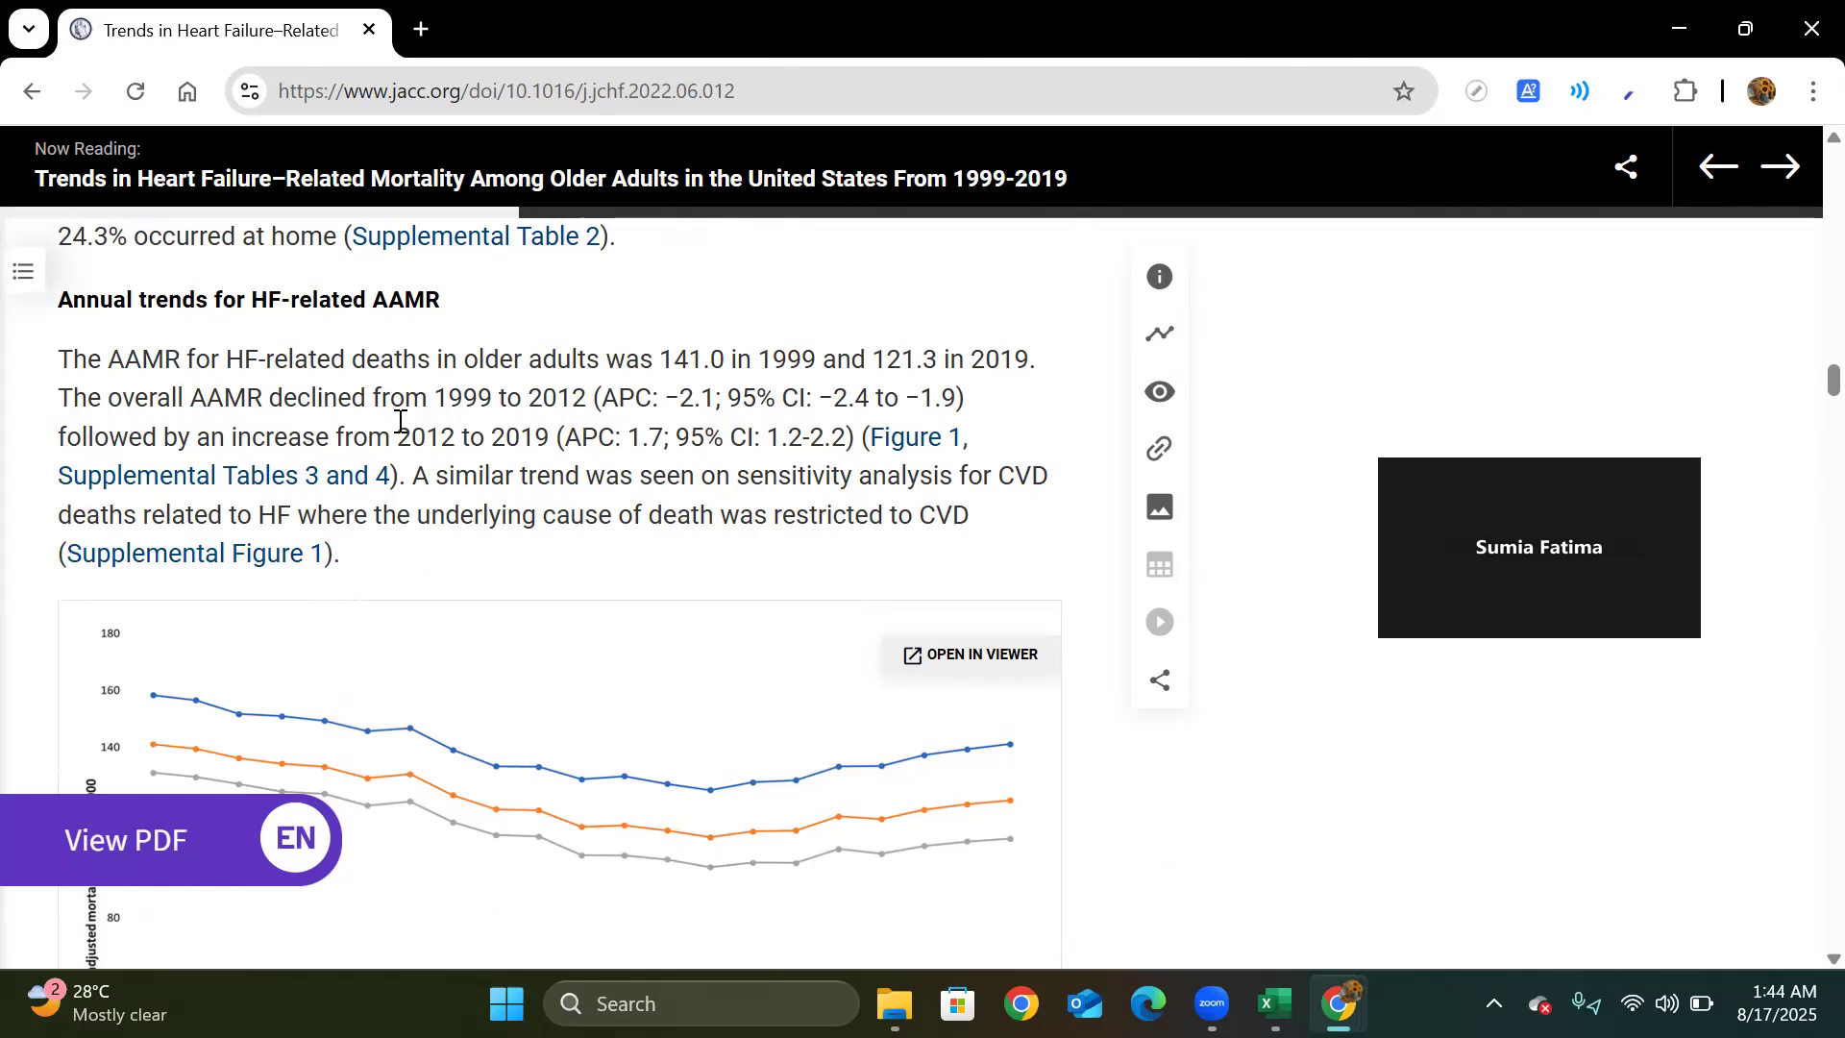
pyautogui.moveTo(433, 399); pyautogui.dragTo(884, 397)
pyautogui.click(656, 409)
pyautogui.click(678, 403)
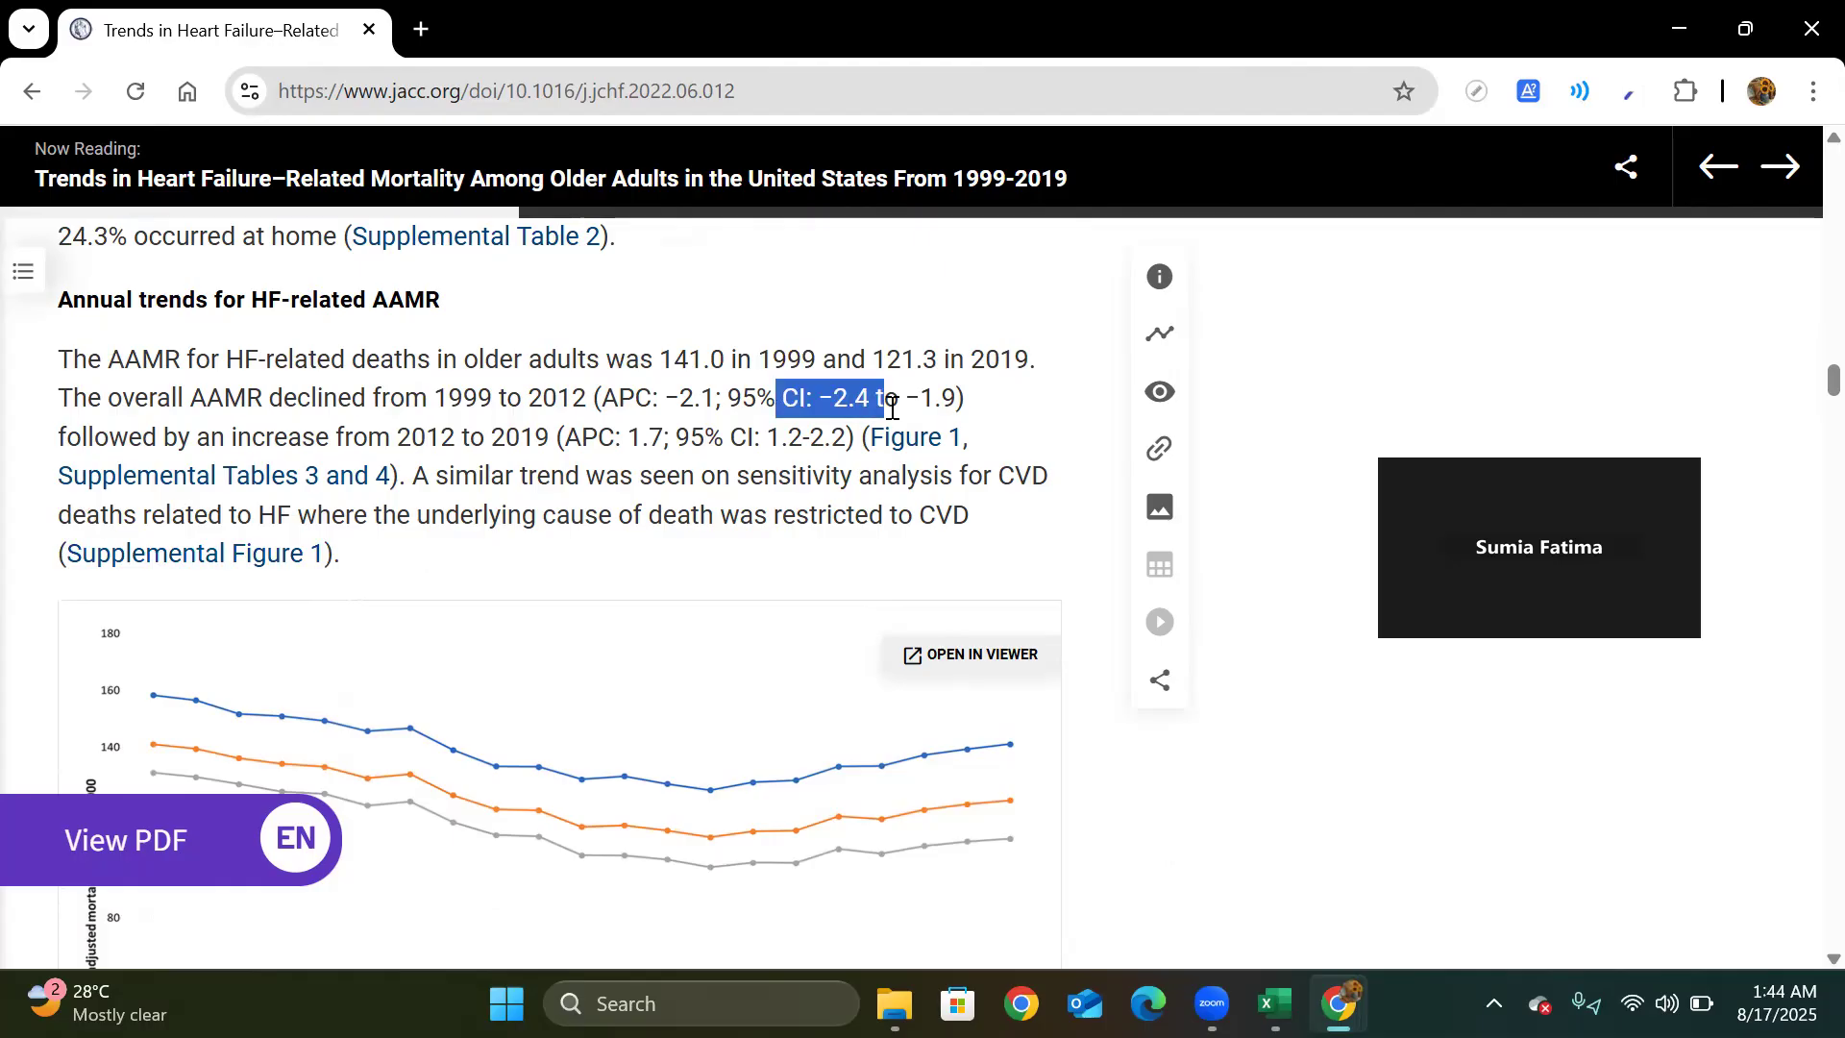
pyautogui.click(642, 454)
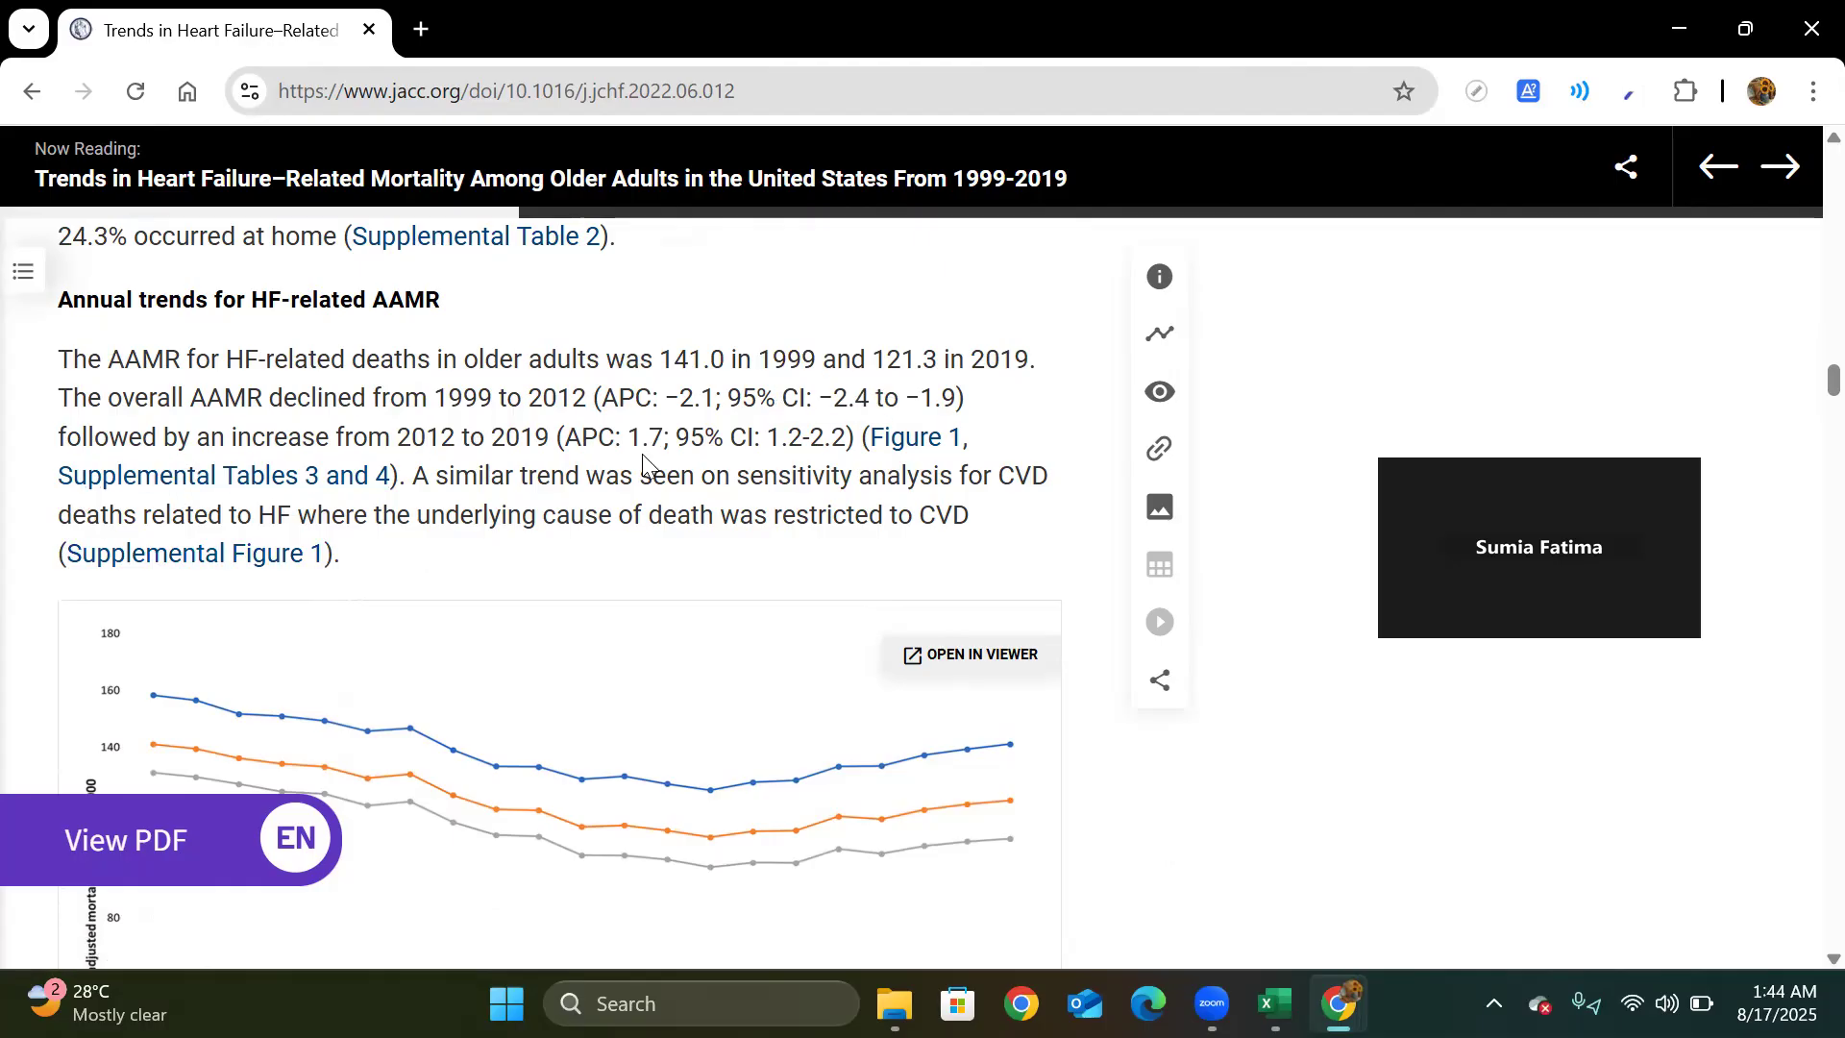
# - Examine the paragraph on HF-related AAMR stratified by sex, including the overall rate for men and the change from 1999 to 2012
pyautogui.scroll(-1, 642, 454)
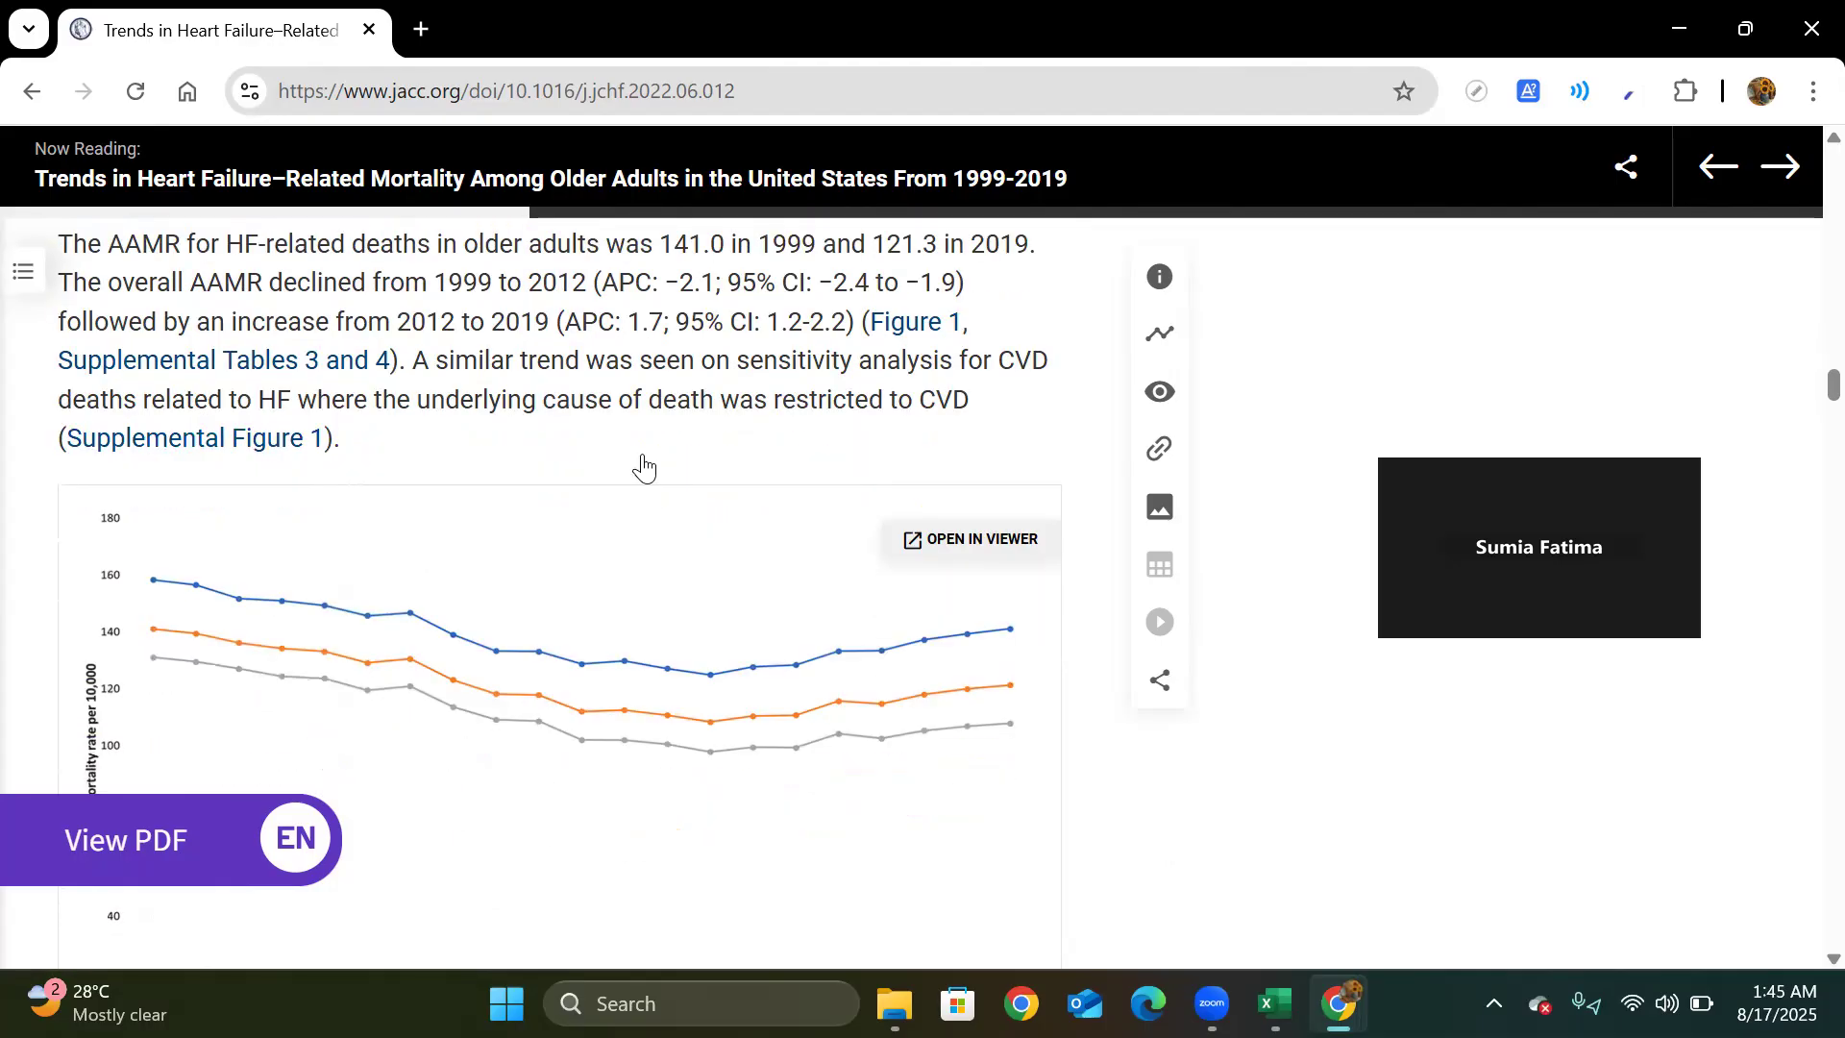
pyautogui.scroll(-5, 646, 451)
pyautogui.scroll(-4, 514, 588)
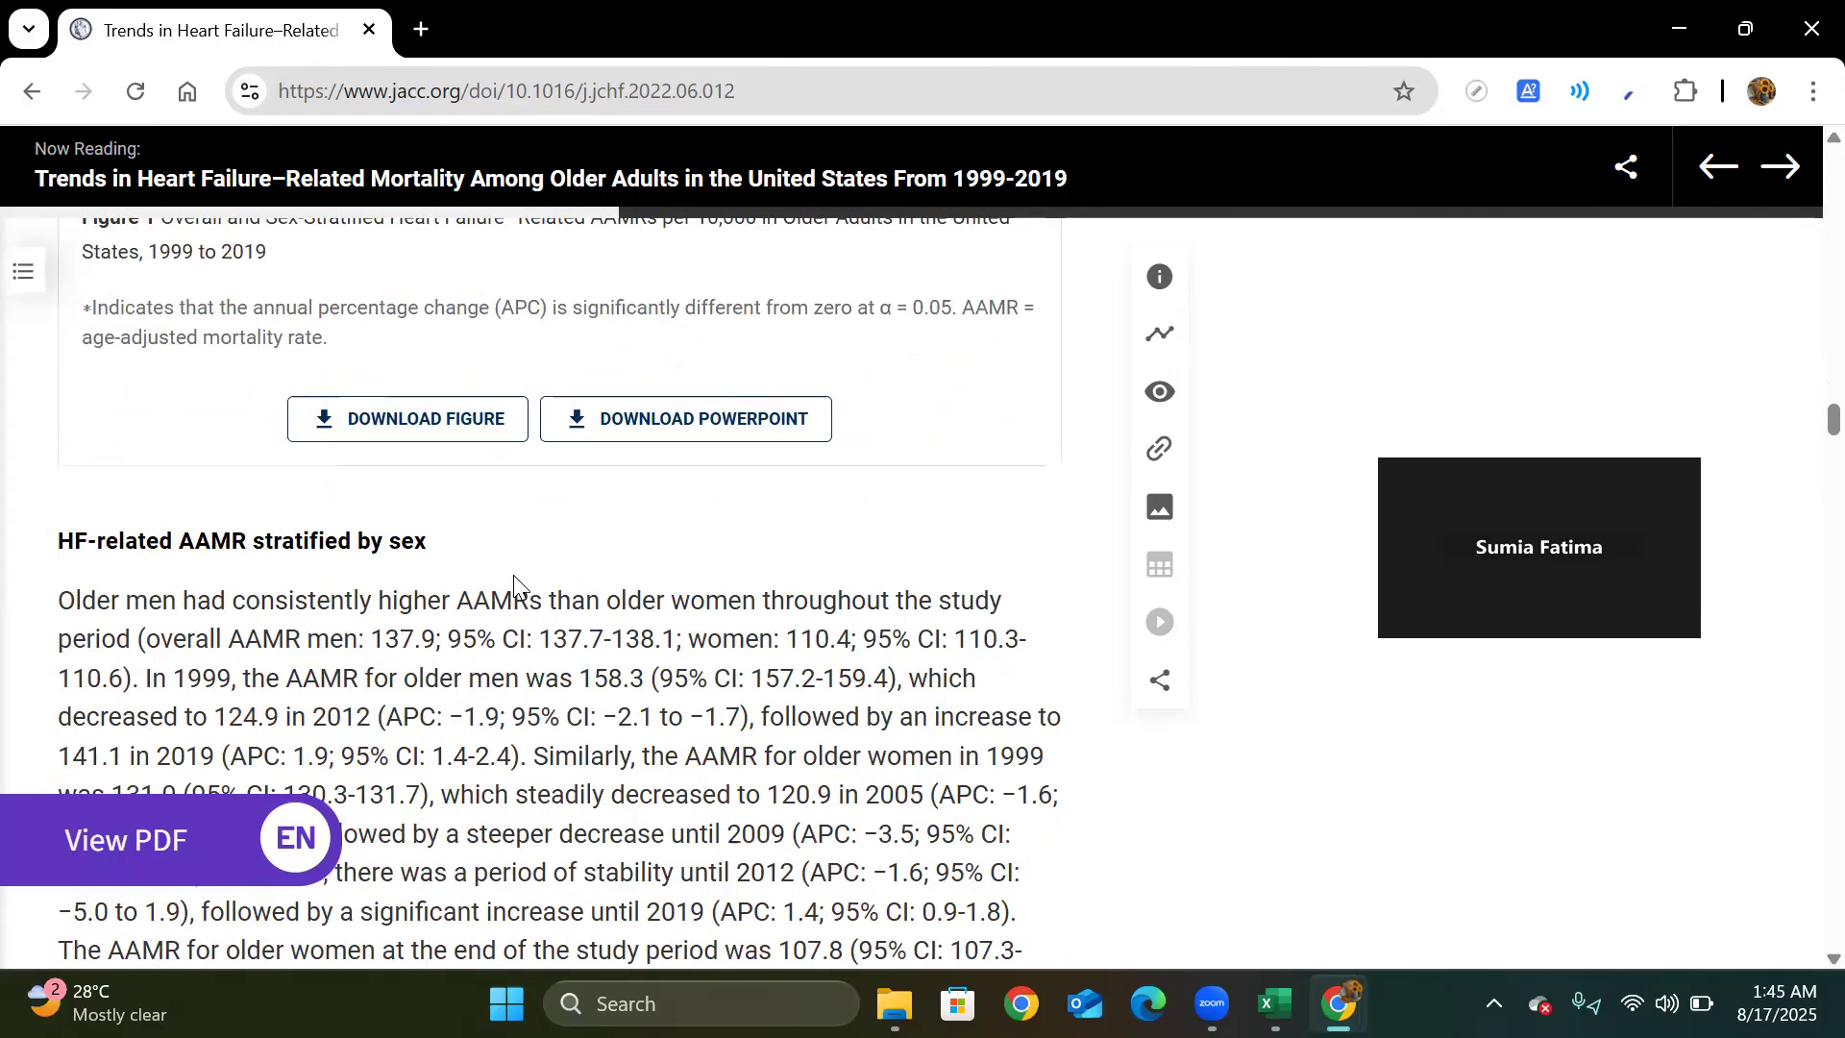
pyautogui.scroll(-2, 514, 588)
pyautogui.scroll(2, 514, 588)
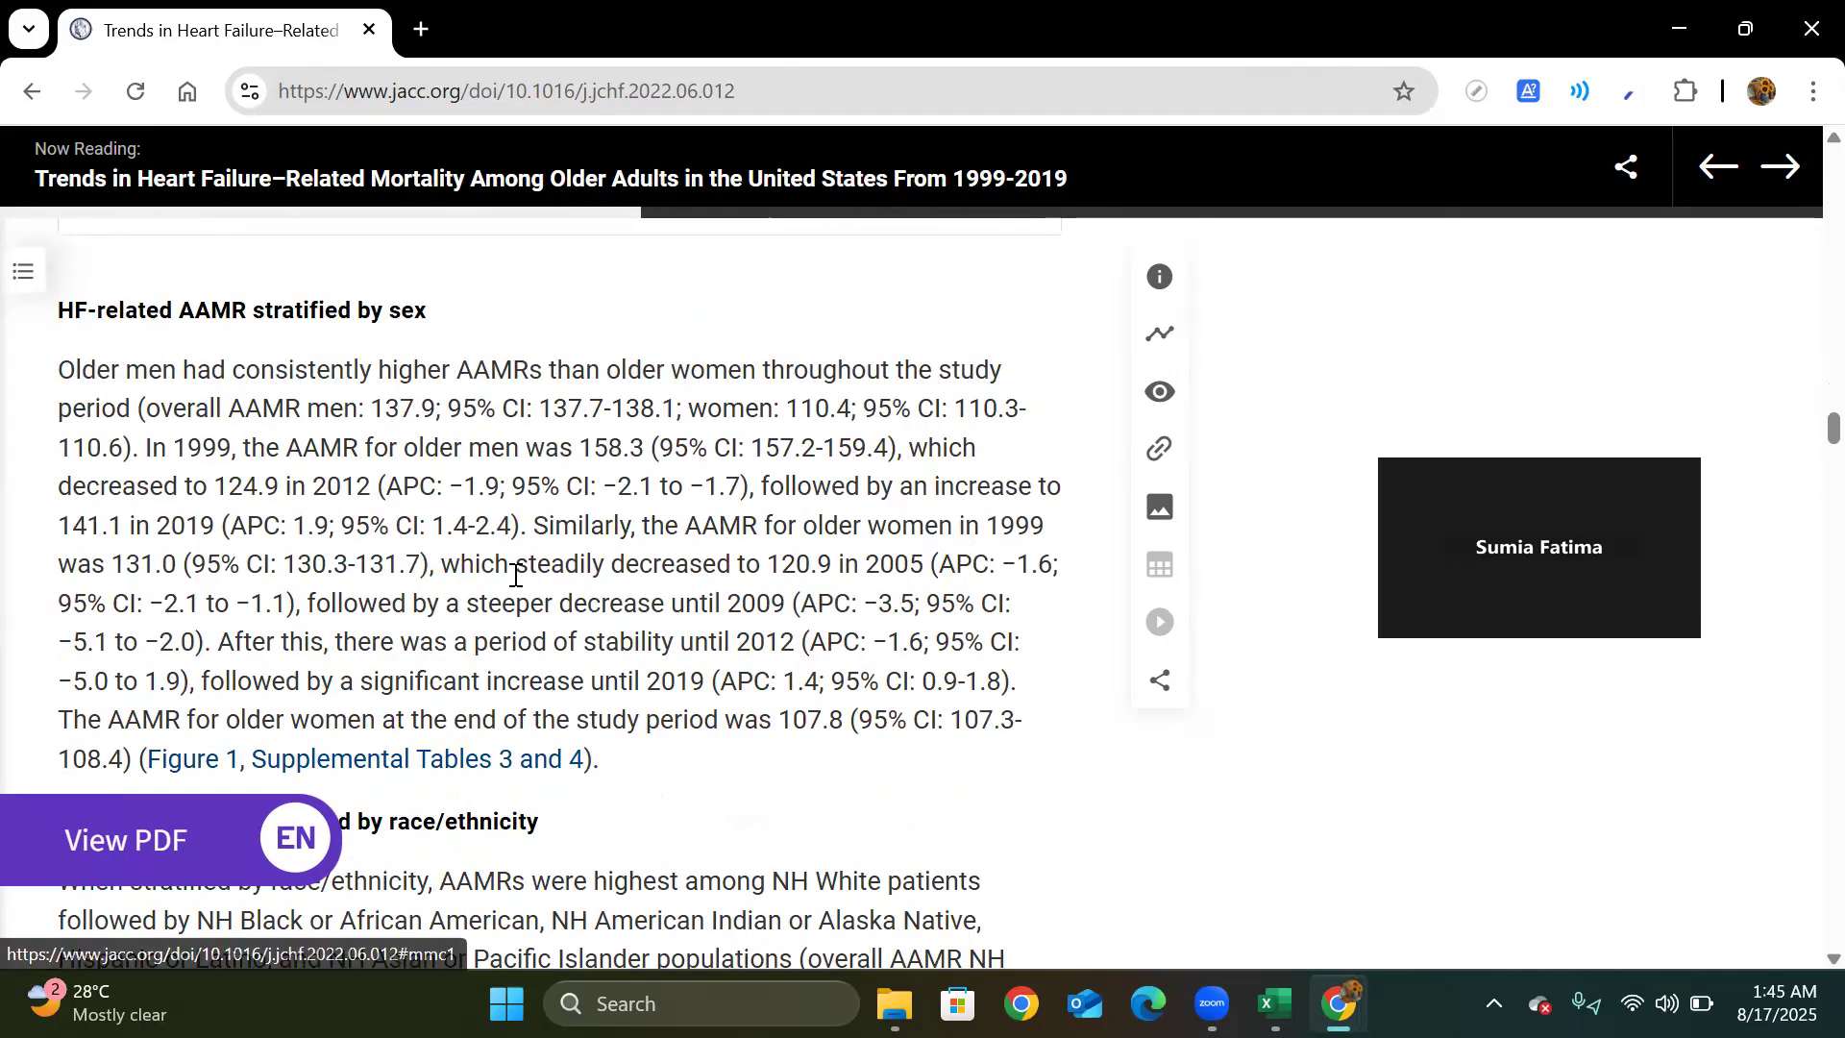
pyautogui.doubleClick(384, 342)
pyautogui.click(387, 344)
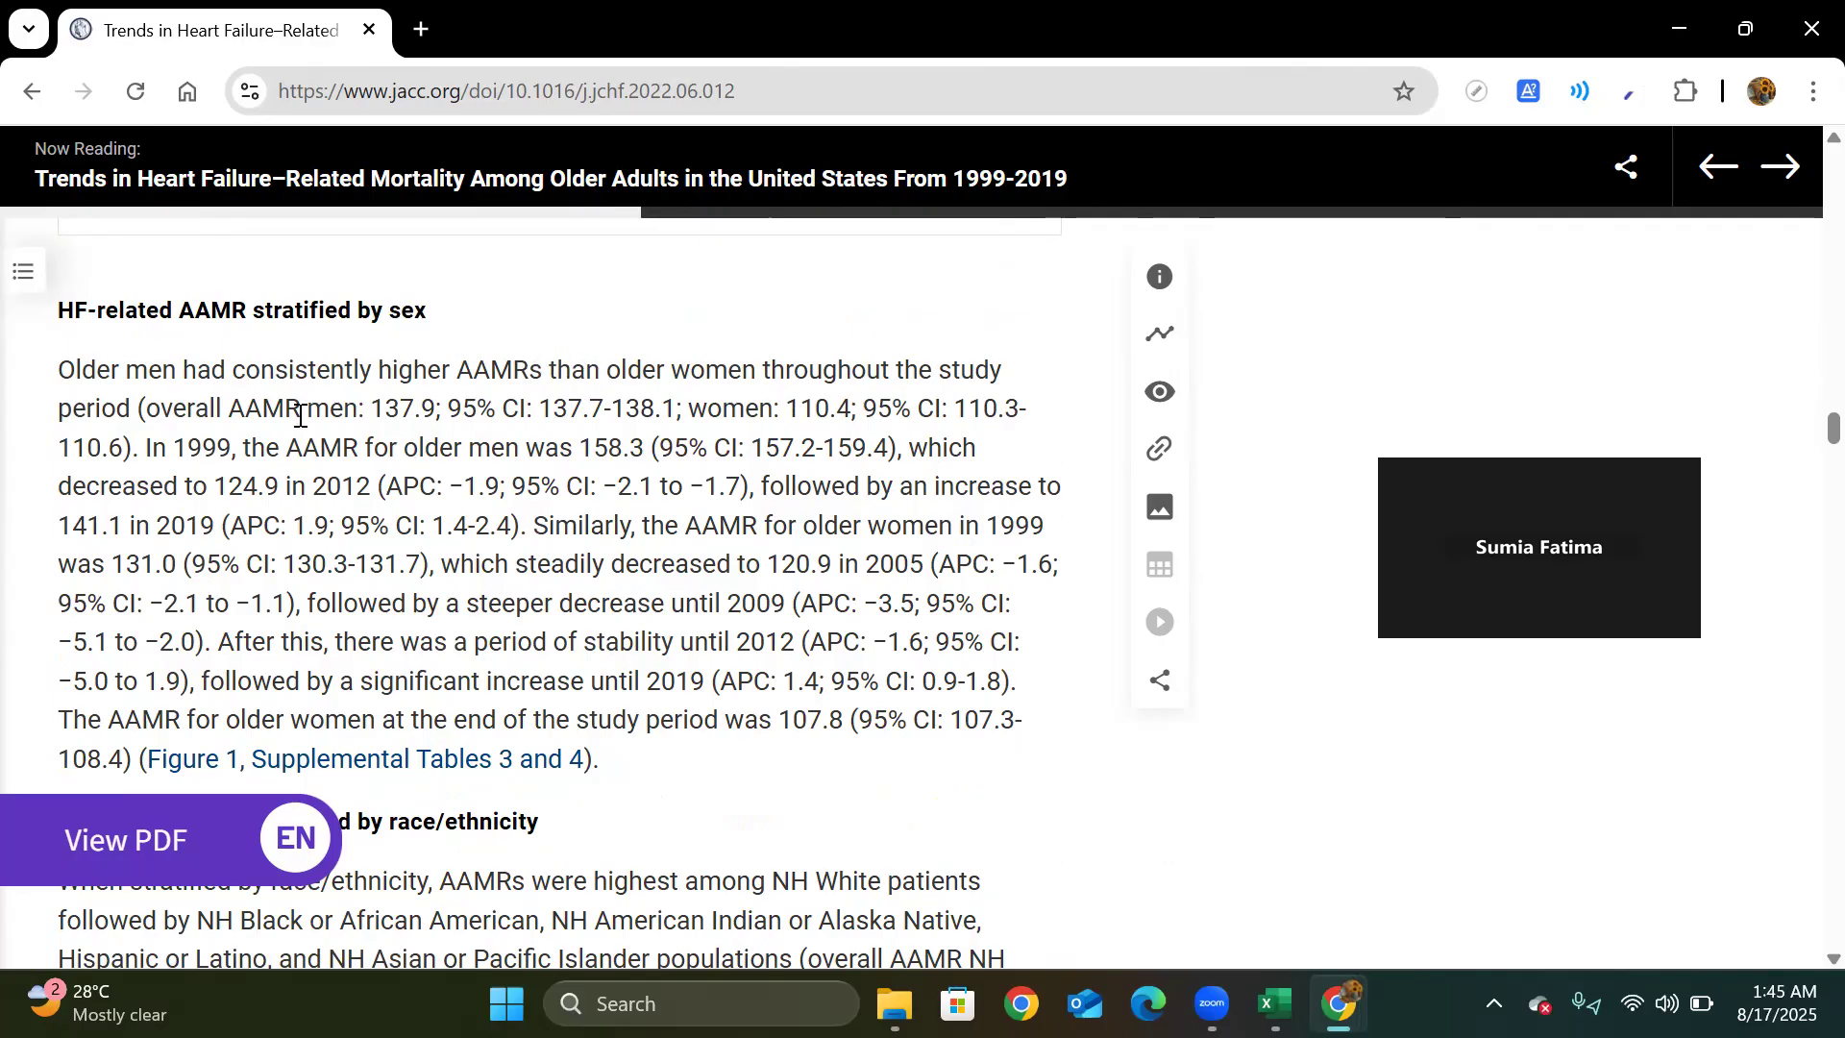
pyautogui.moveTo(367, 398); pyautogui.dragTo(444, 405)
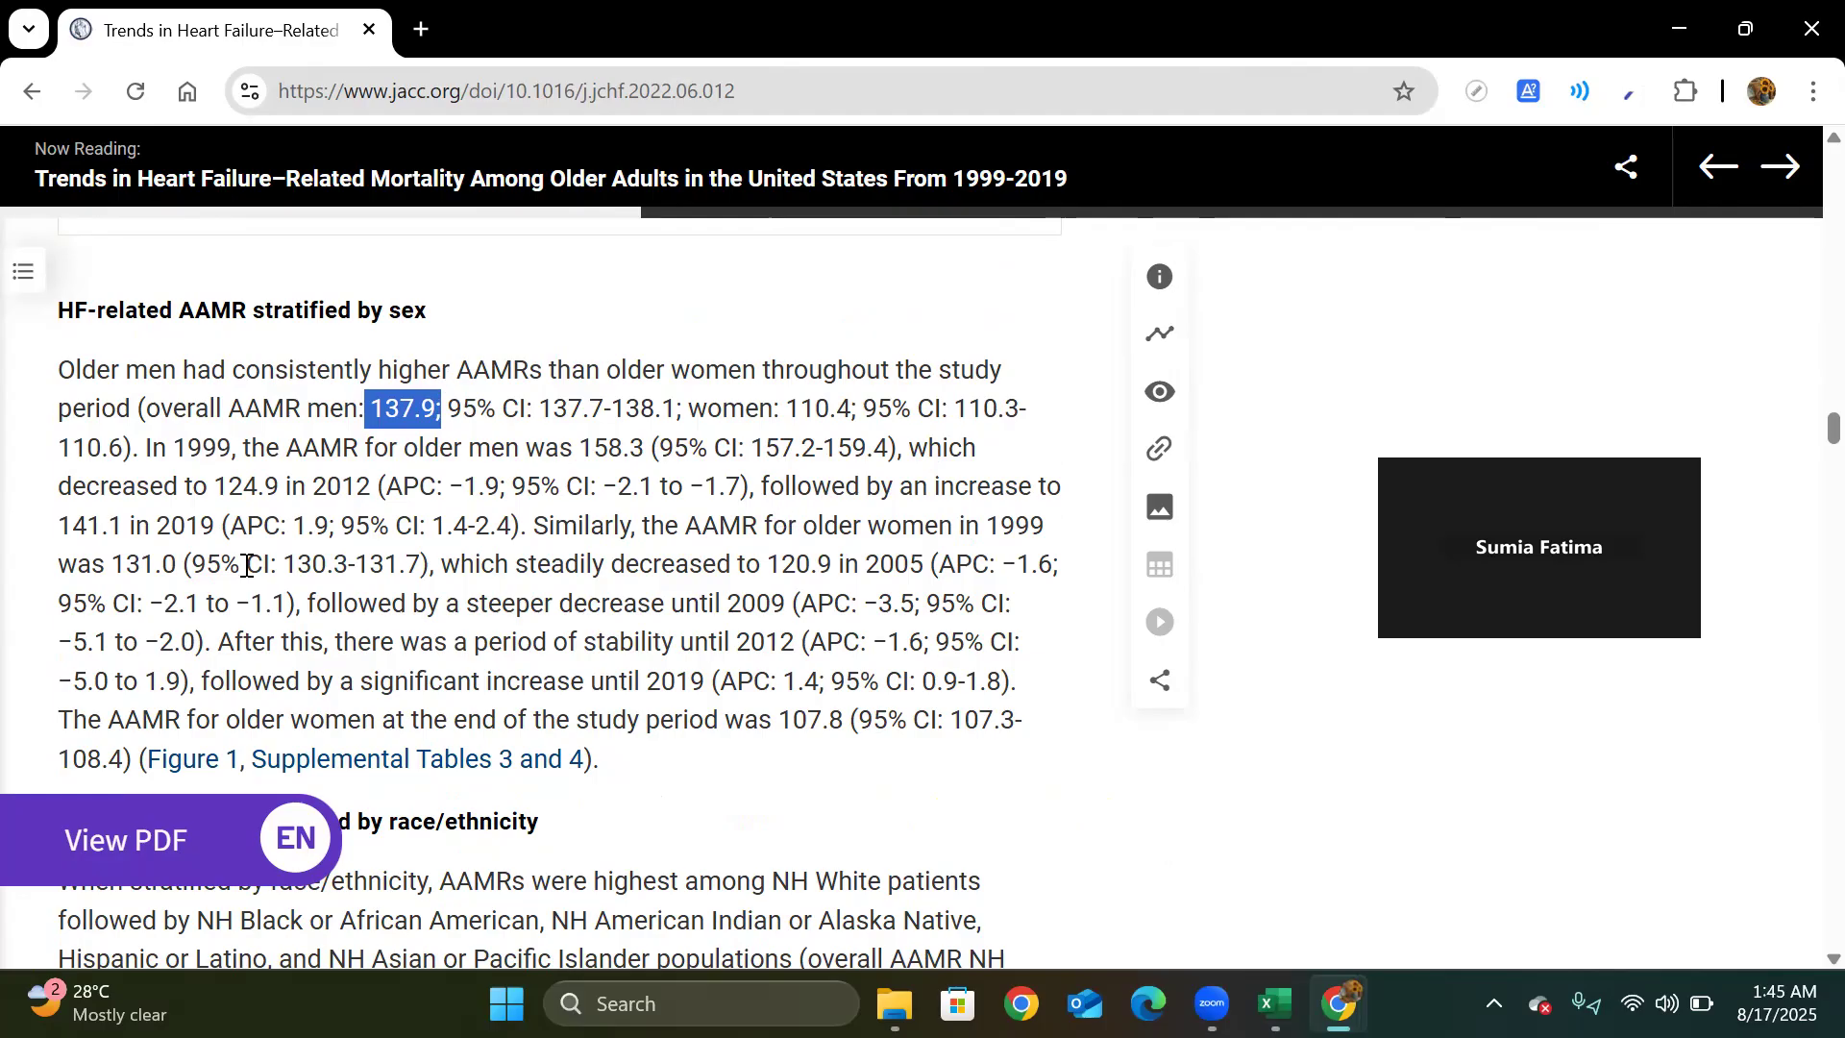
pyautogui.moveTo(182, 449); pyautogui.dragTo(338, 483)
pyautogui.click(727, 516)
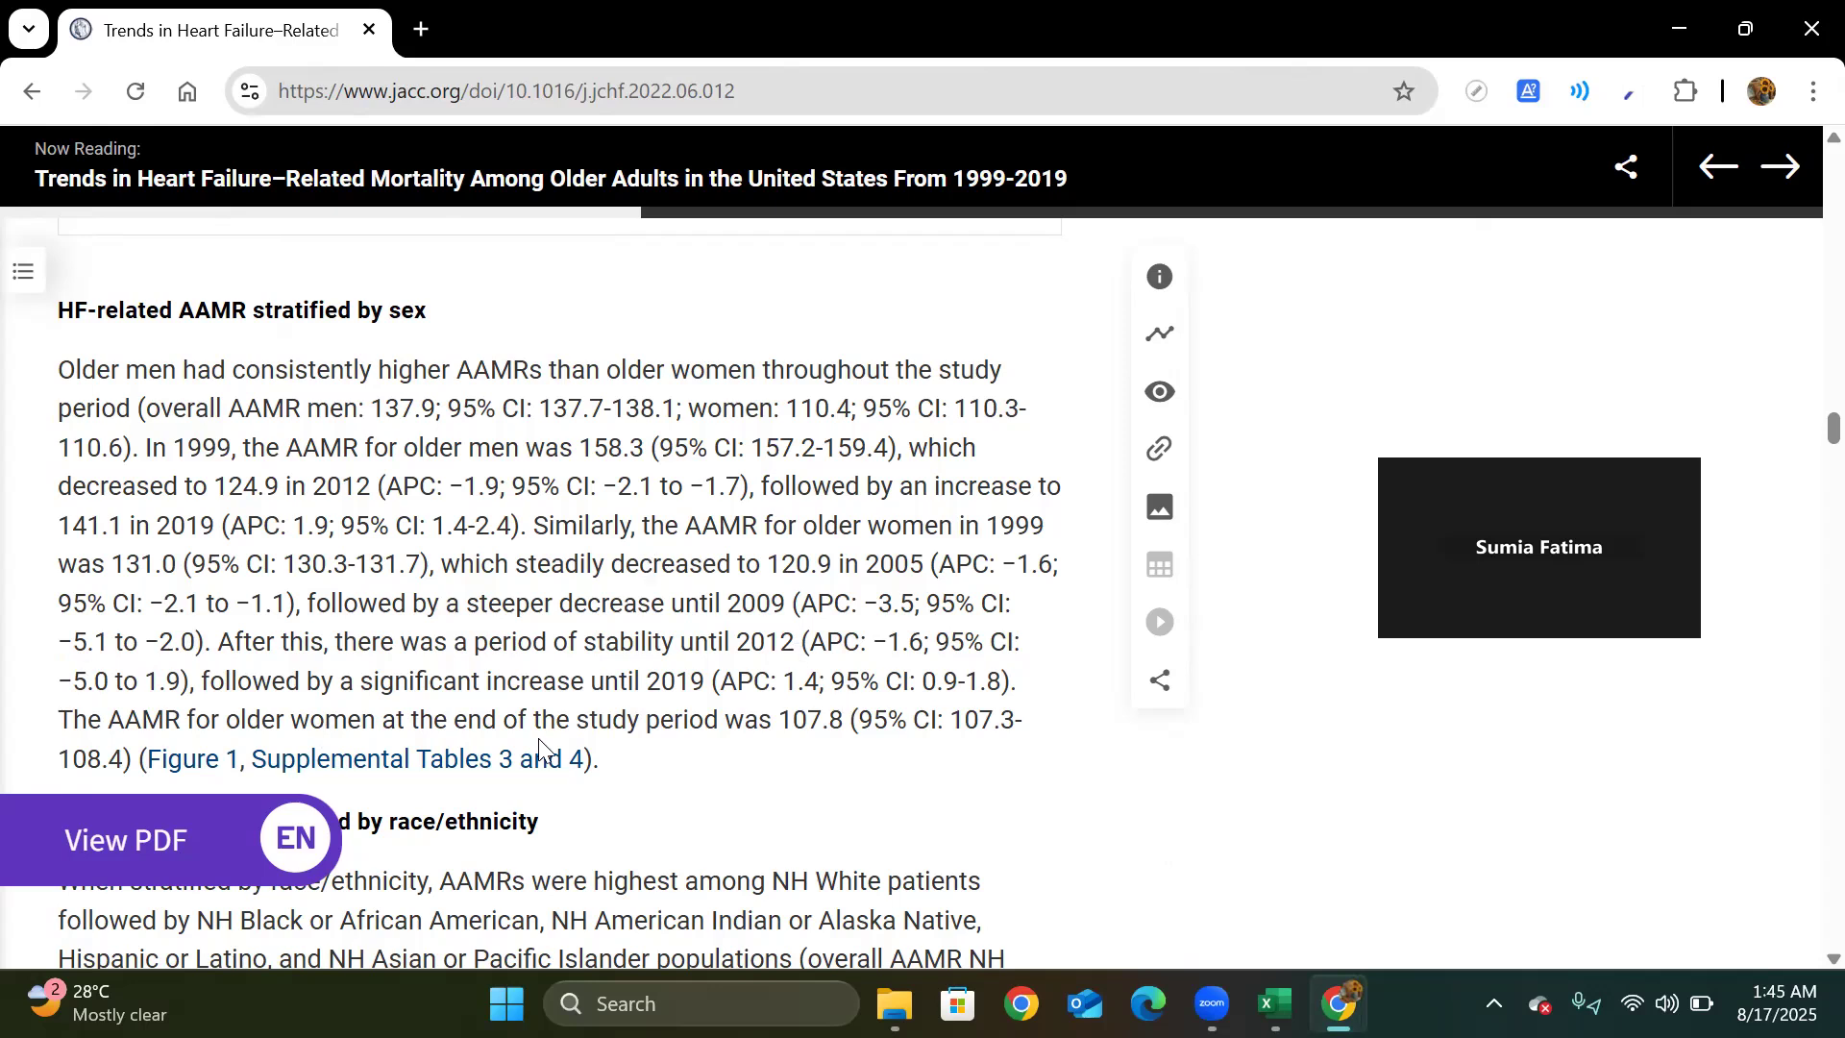
pyautogui.scroll(-1, 538, 738)
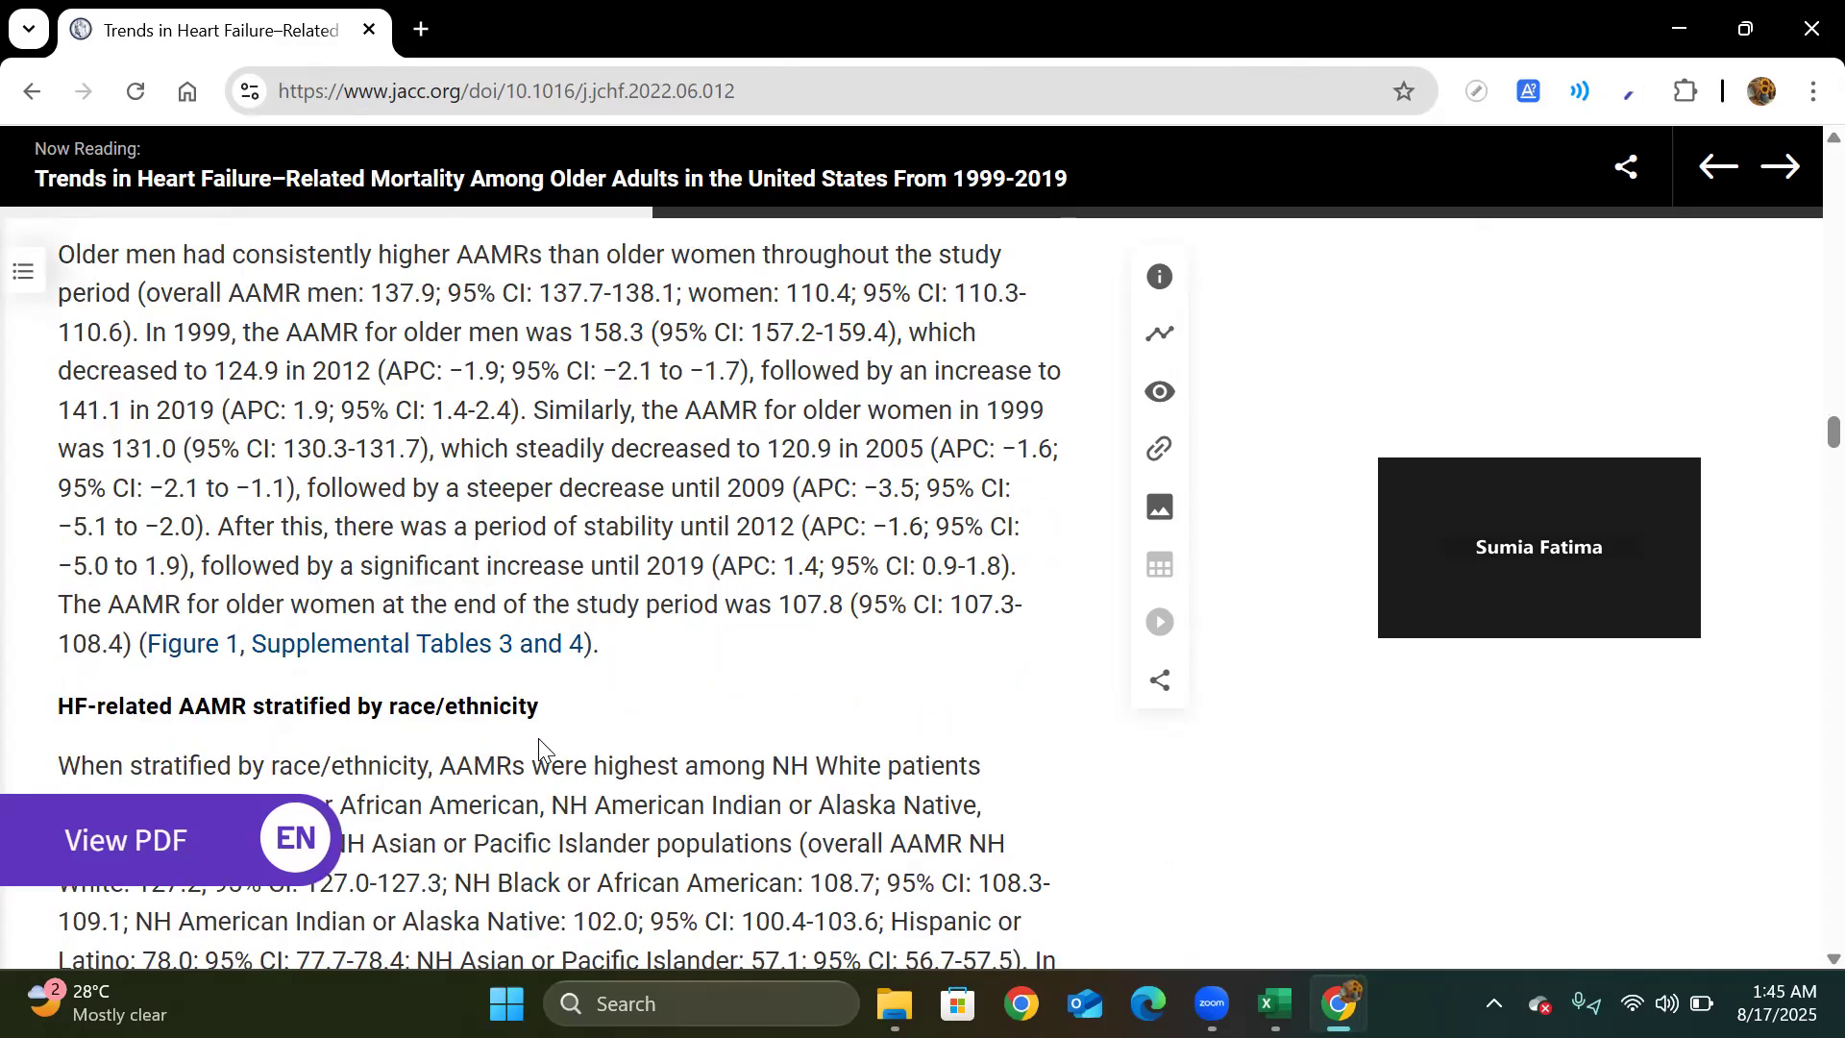
# - Examine the paragraph on HF-related AAMR stratified by race/ethnicity, including the ranking of the groups and their overall rates
pyautogui.scroll(-3, 538, 738)
pyautogui.scroll(-1, 541, 741)
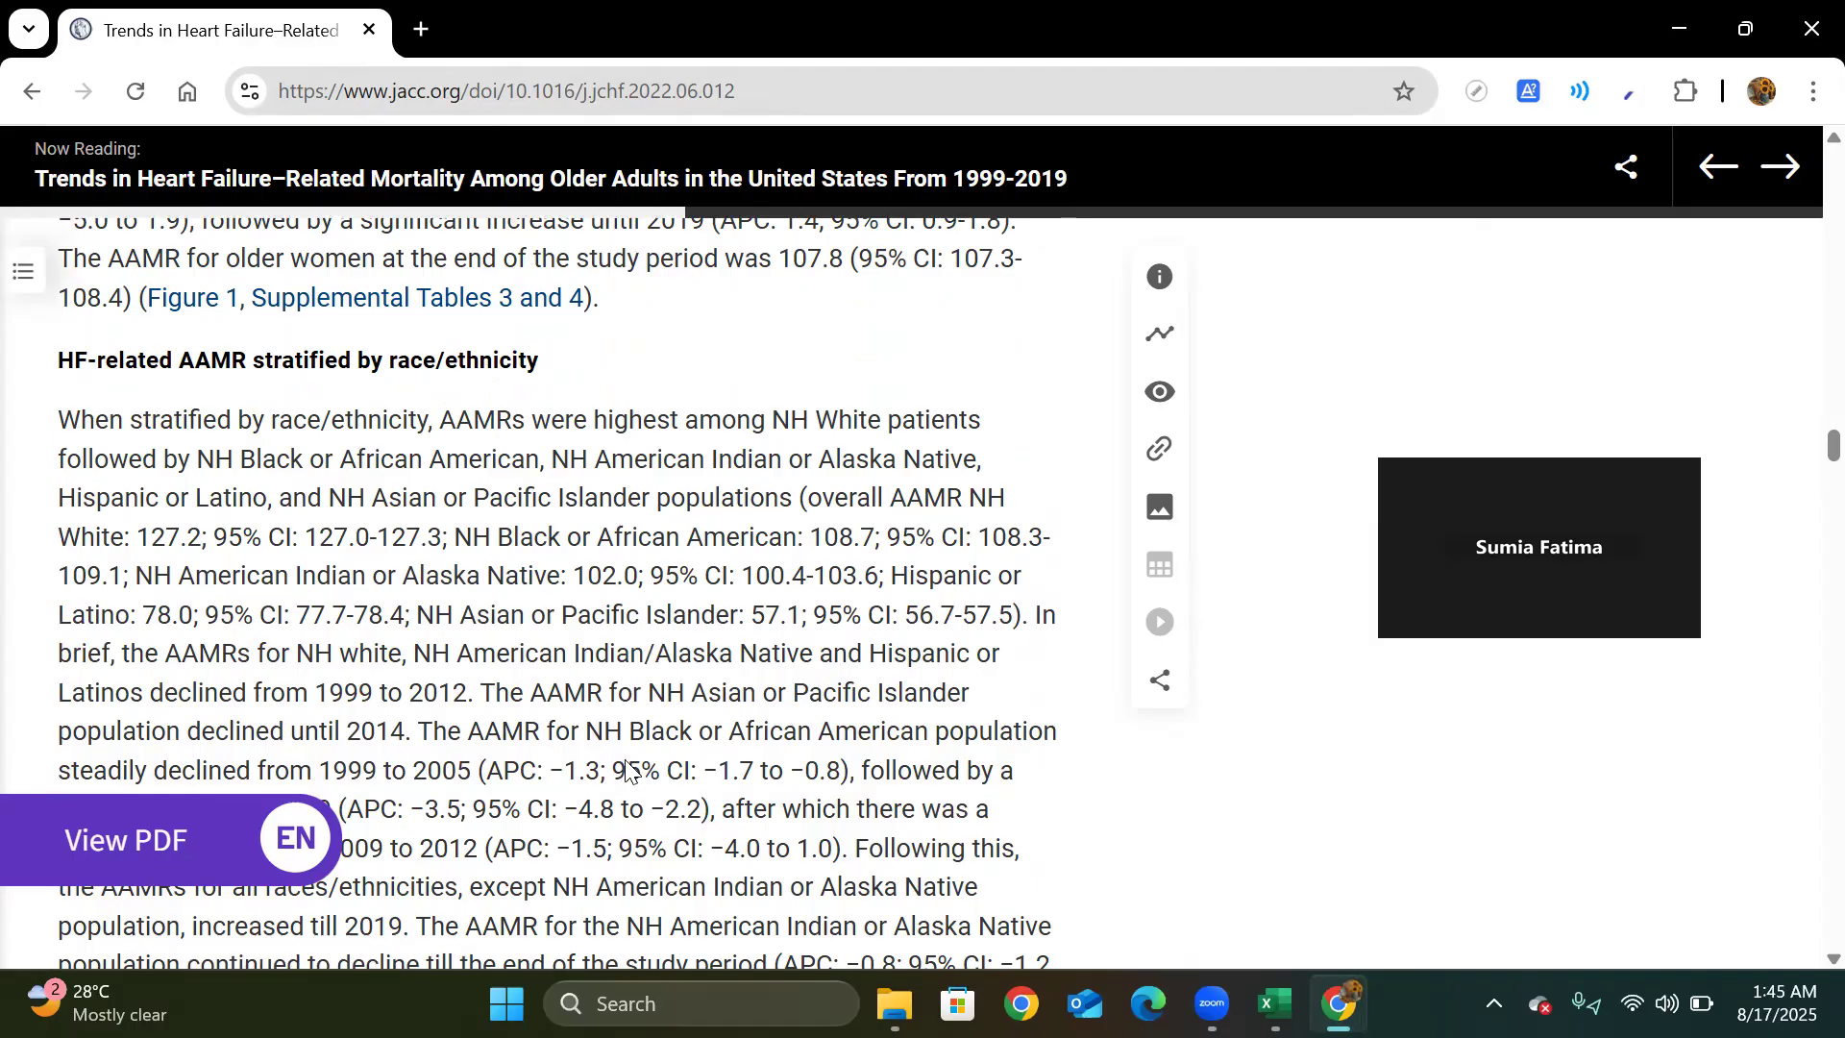
pyautogui.moveTo(102, 420); pyautogui.dragTo(361, 497)
pyautogui.click(413, 384)
# - Find the section on HF-related AAMR stratified by geographic region and examine its opening sentence on the range of rates across states
pyautogui.scroll(-1, 418, 372)
pyautogui.scroll(-10, 418, 372)
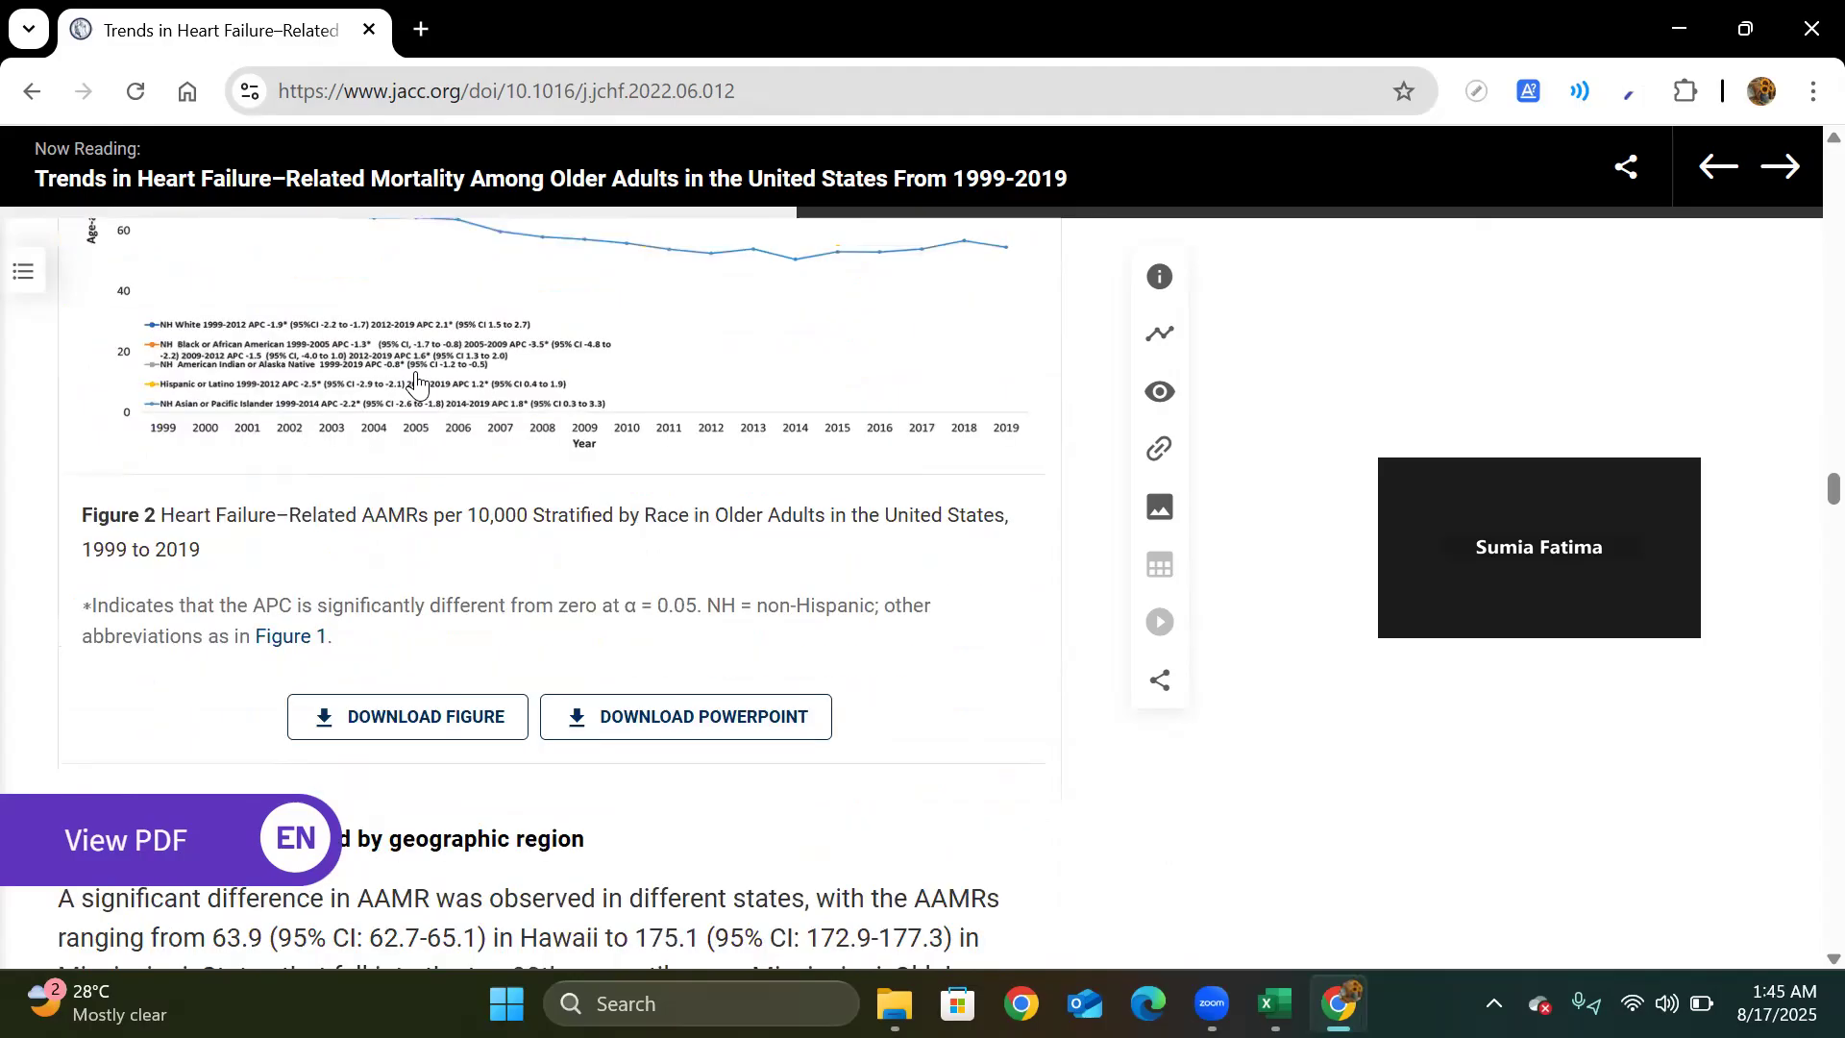
pyautogui.scroll(-4, 415, 384)
pyautogui.scroll(-2, 444, 460)
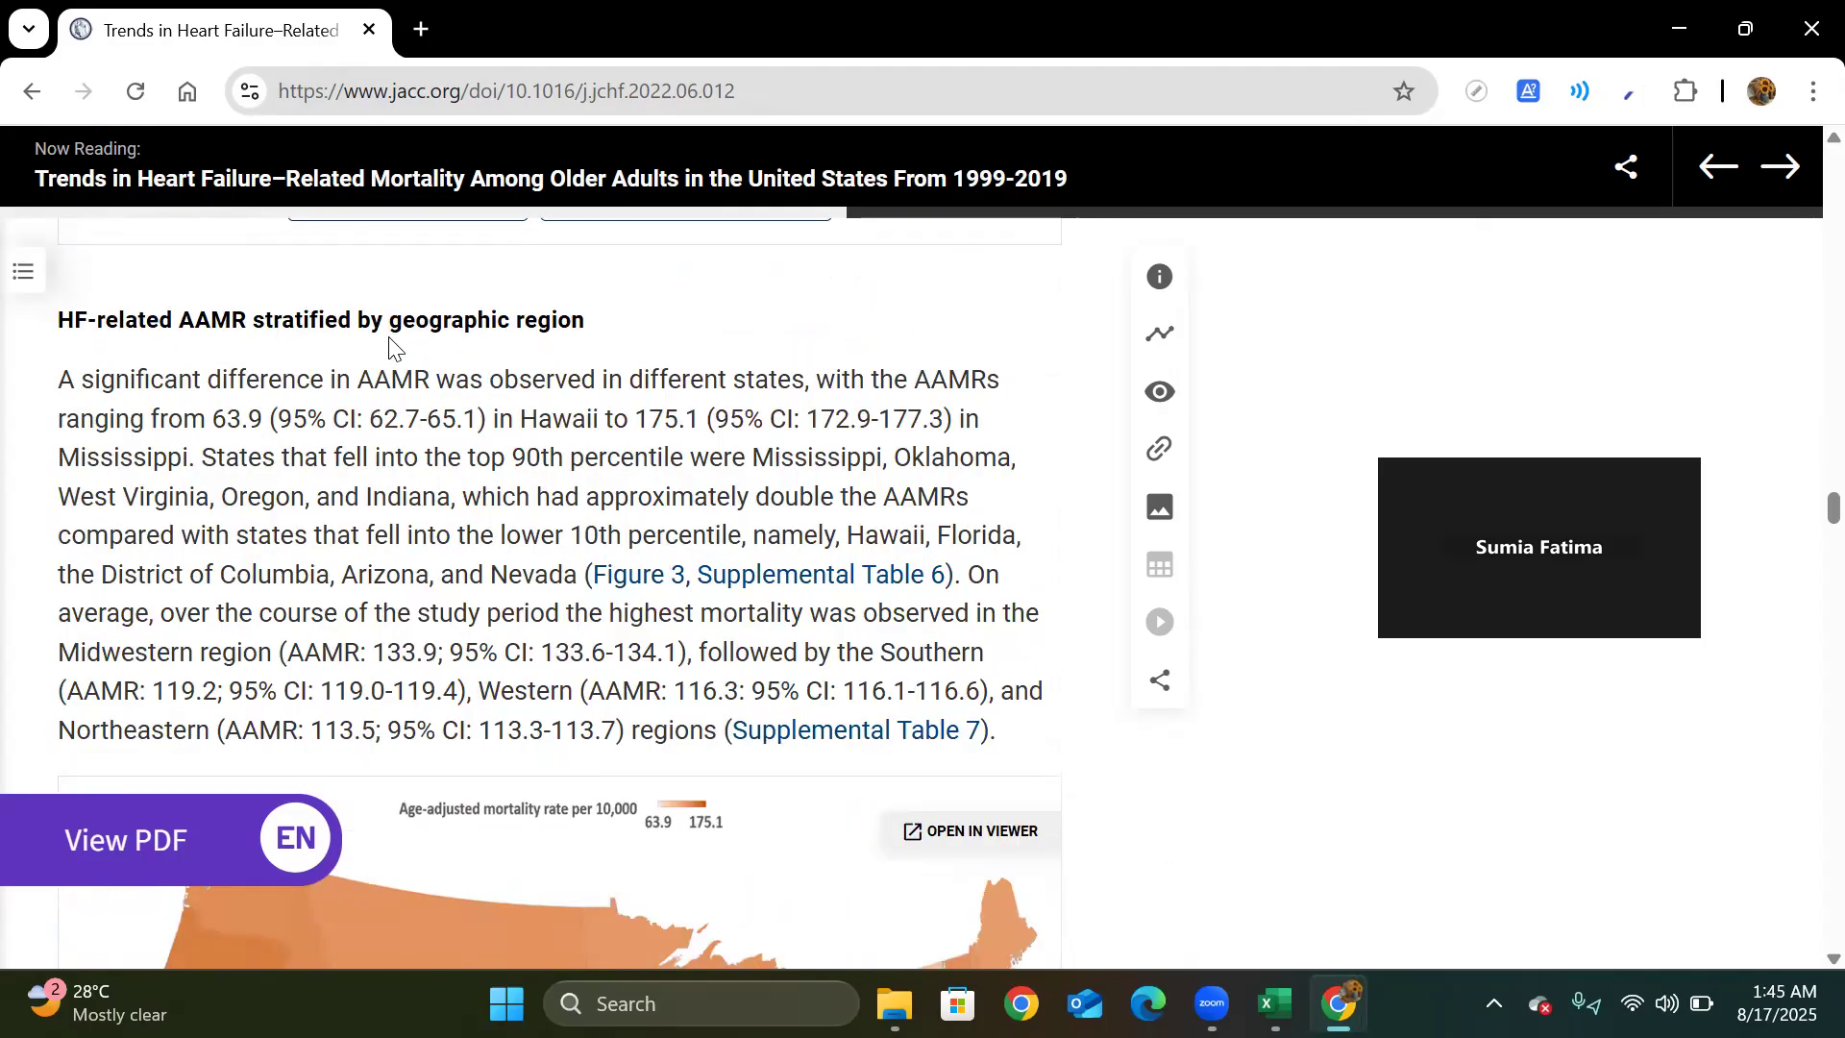
pyautogui.moveTo(389, 346); pyautogui.dragTo(429, 389)
pyautogui.click(308, 412)
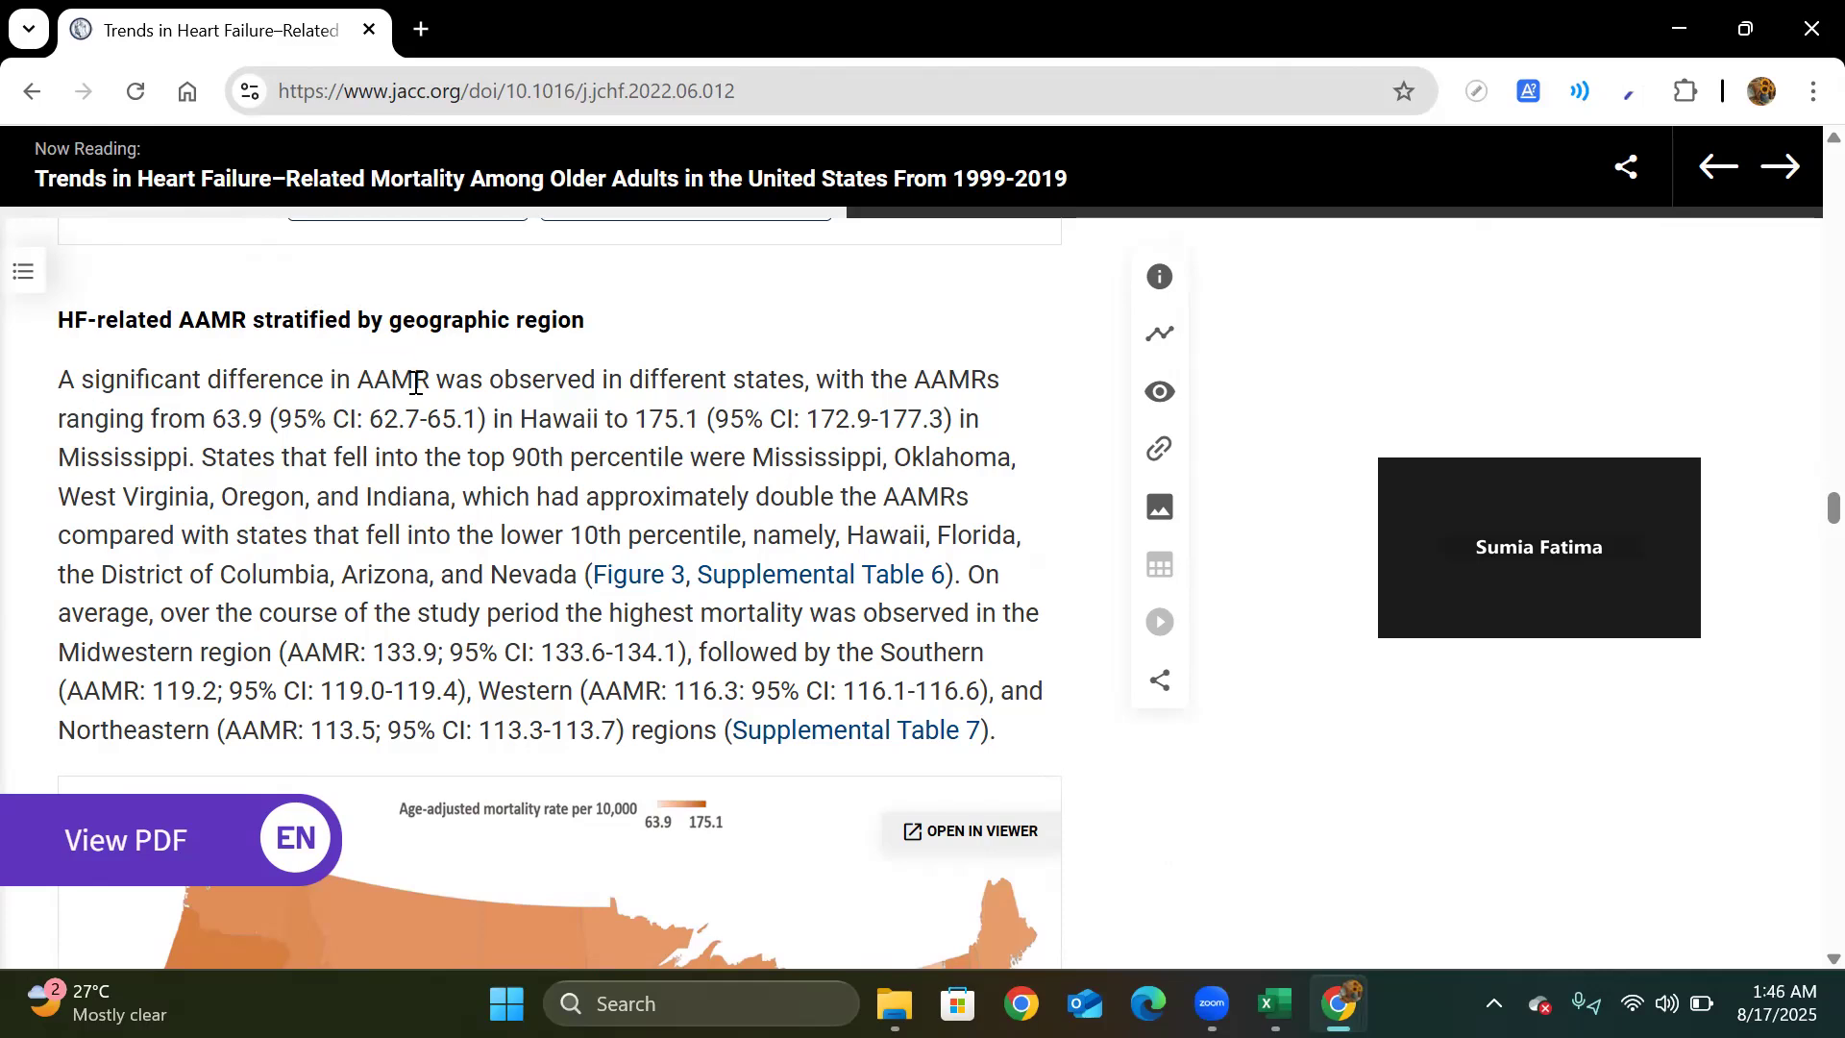
pyautogui.moveTo(415, 383); pyautogui.dragTo(336, 383)
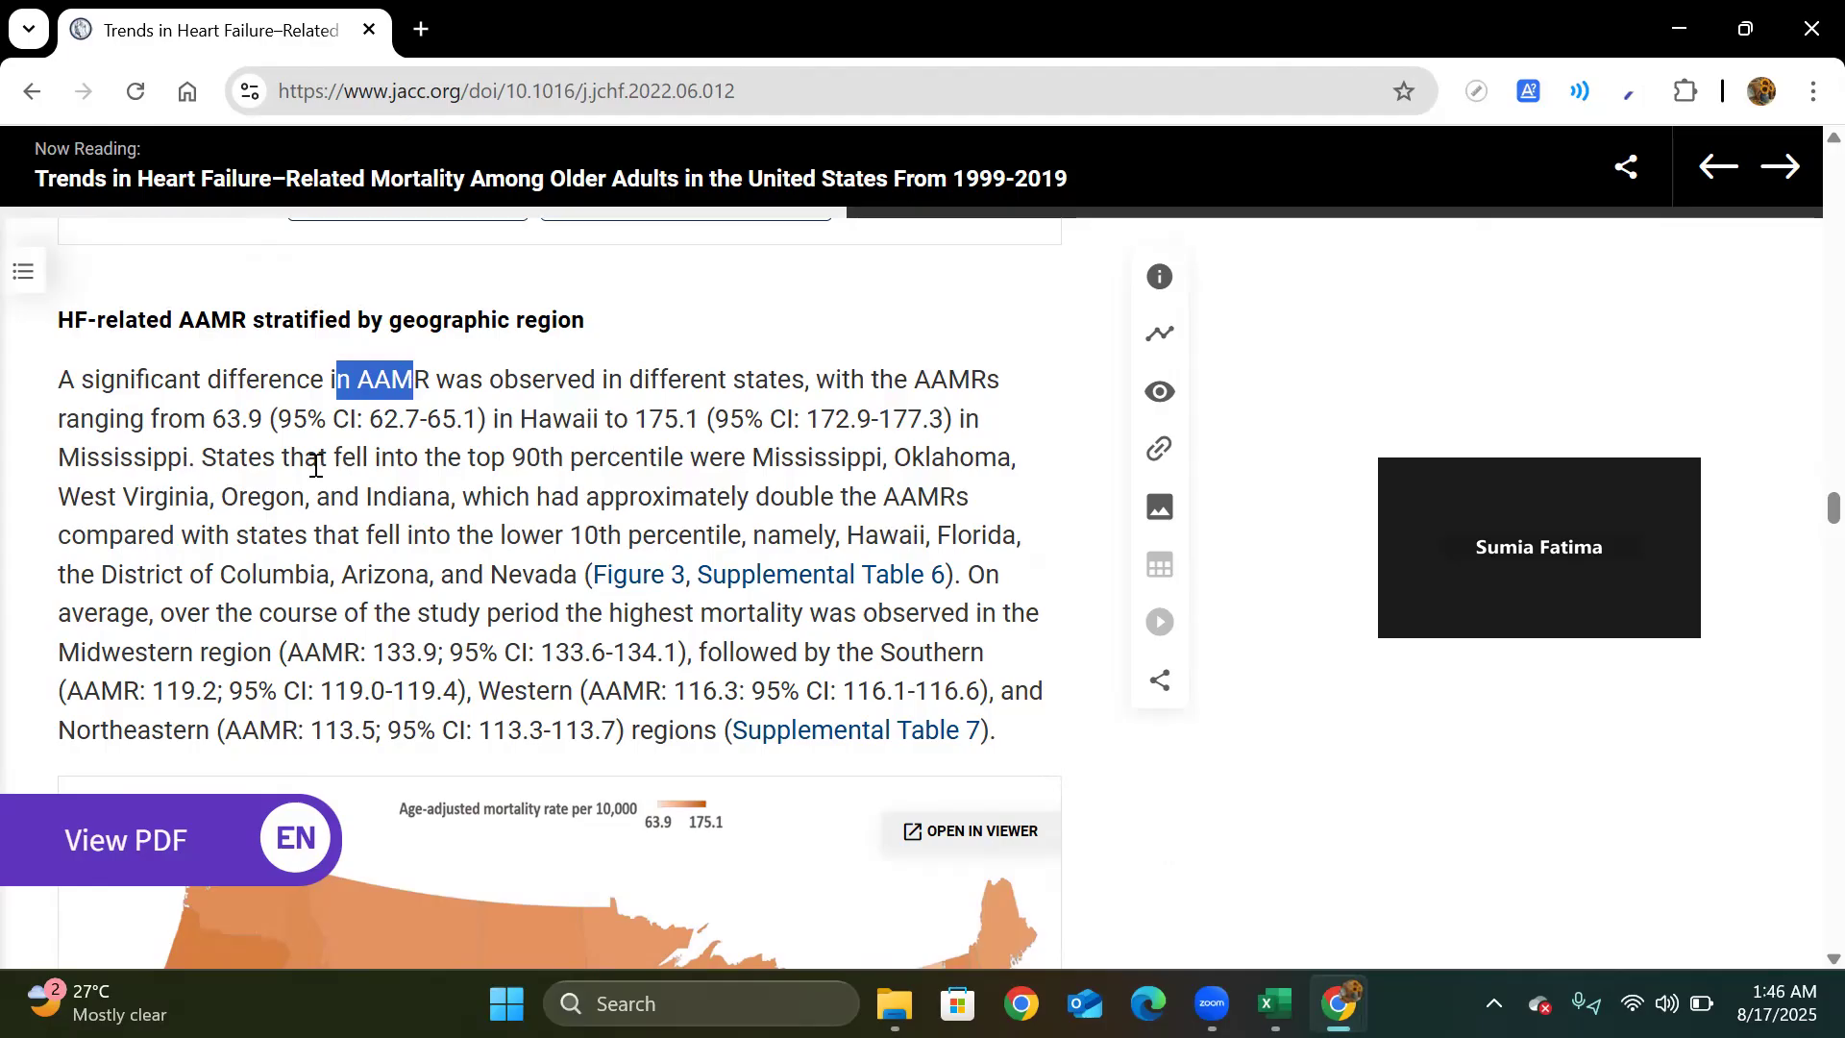
# - Examine how the geographic region paragraph reports the states in the top 90th and lower 10th percentiles
pyautogui.moveTo(201, 458); pyautogui.dragTo(568, 588)
pyautogui.click(609, 523)
pyautogui.click(515, 620)
# - Skim the state map and the metropolitan versus nonmetropolitan results, continuing to the opening paragraph of the Discussion
pyautogui.scroll(-5, 514, 634)
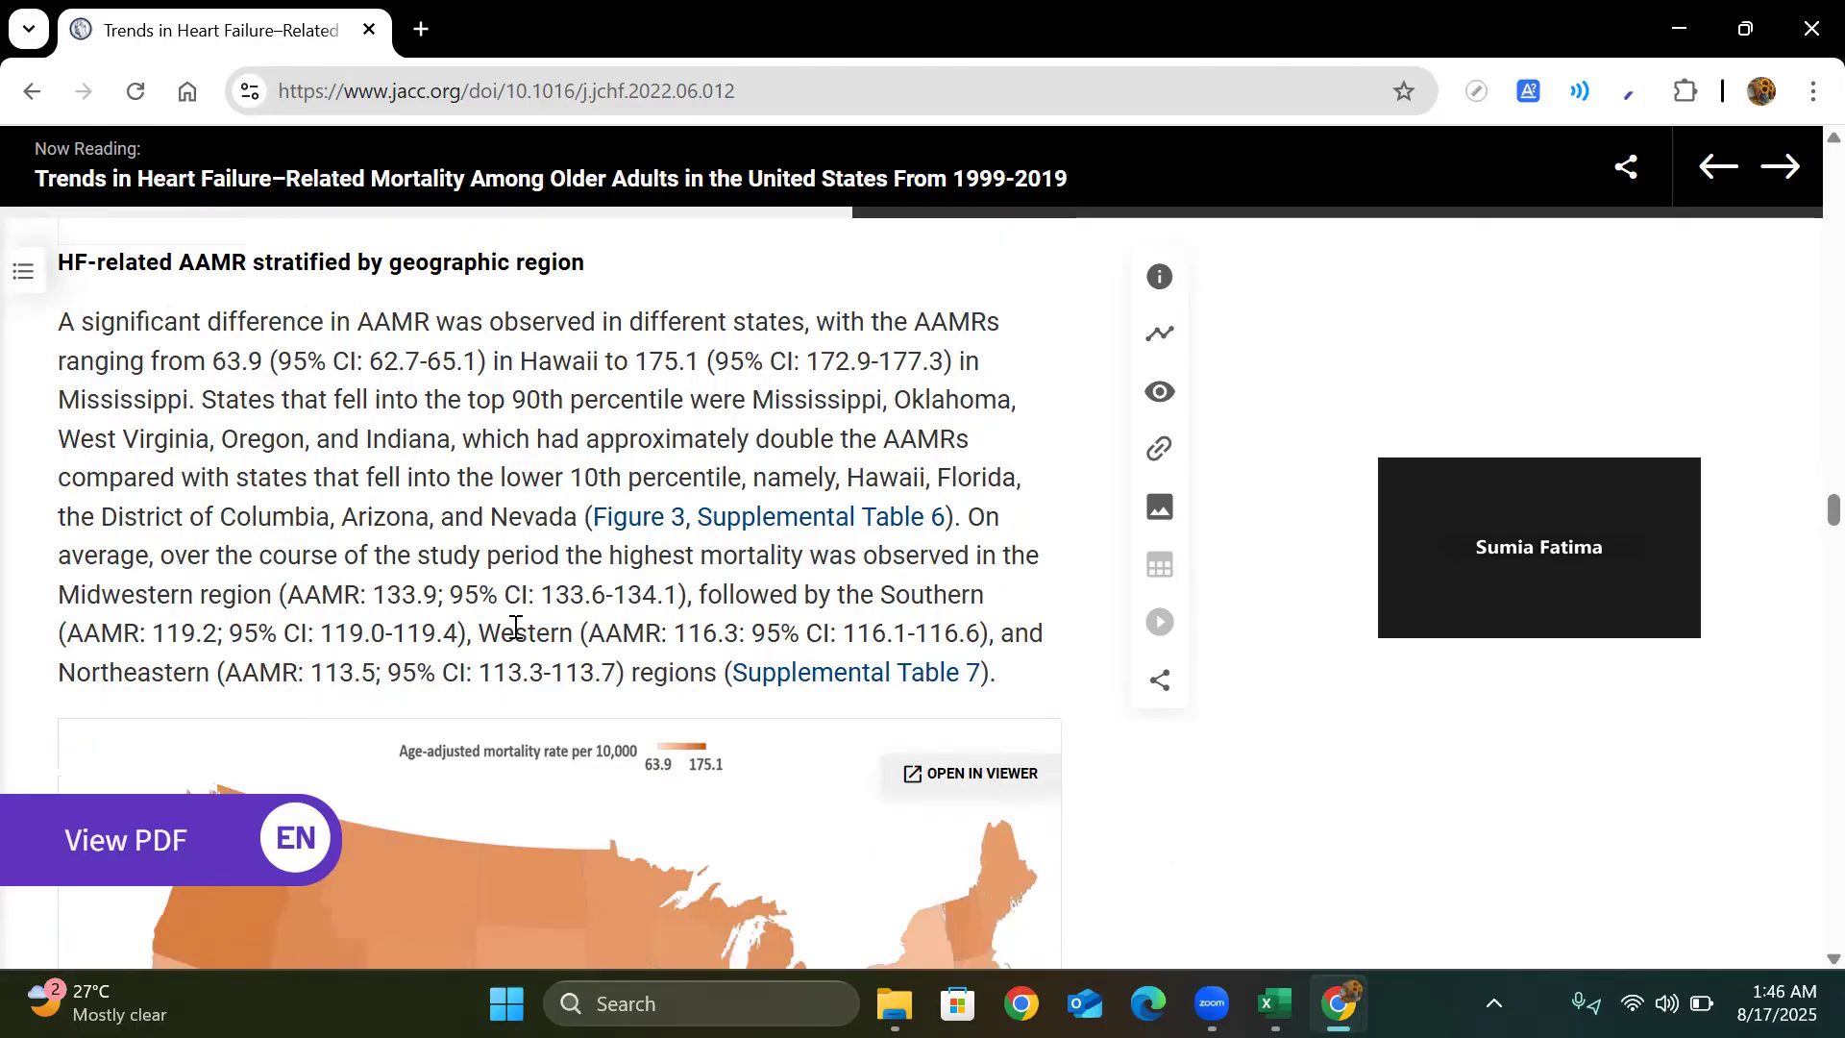
pyautogui.scroll(-13, 515, 638)
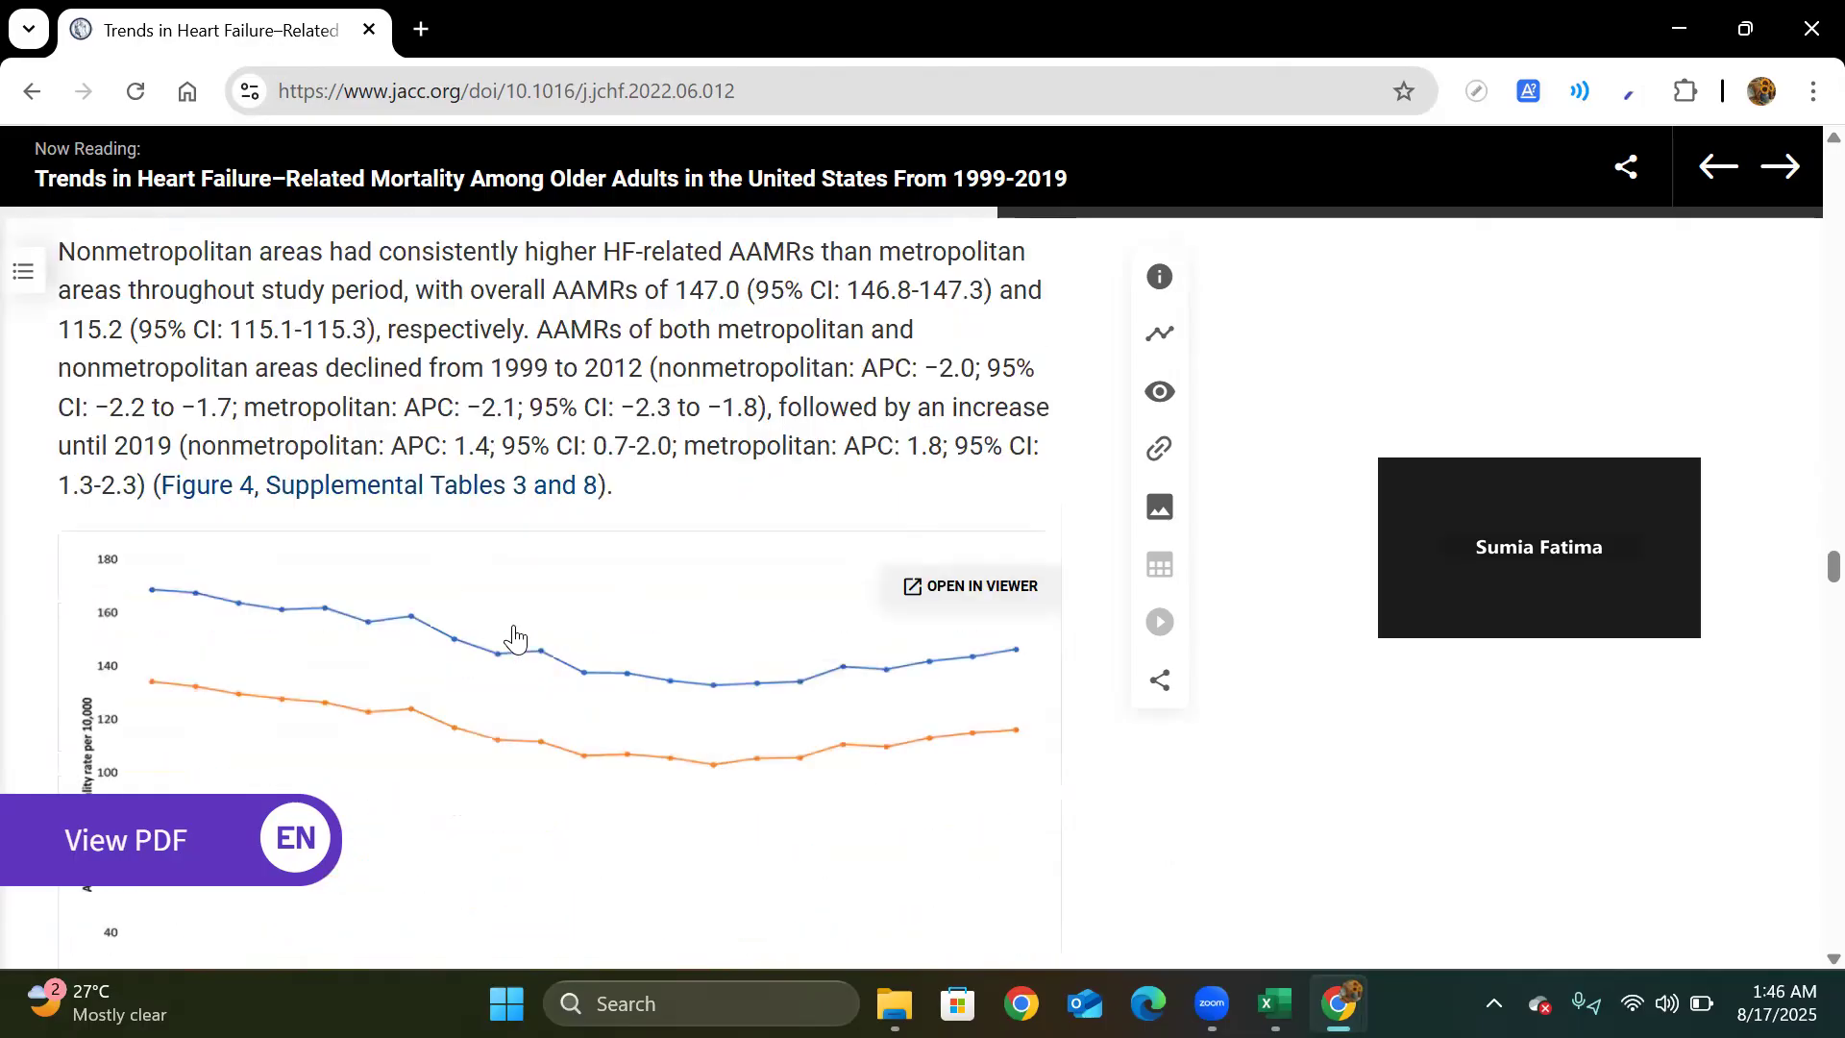
pyautogui.scroll(-8, 515, 636)
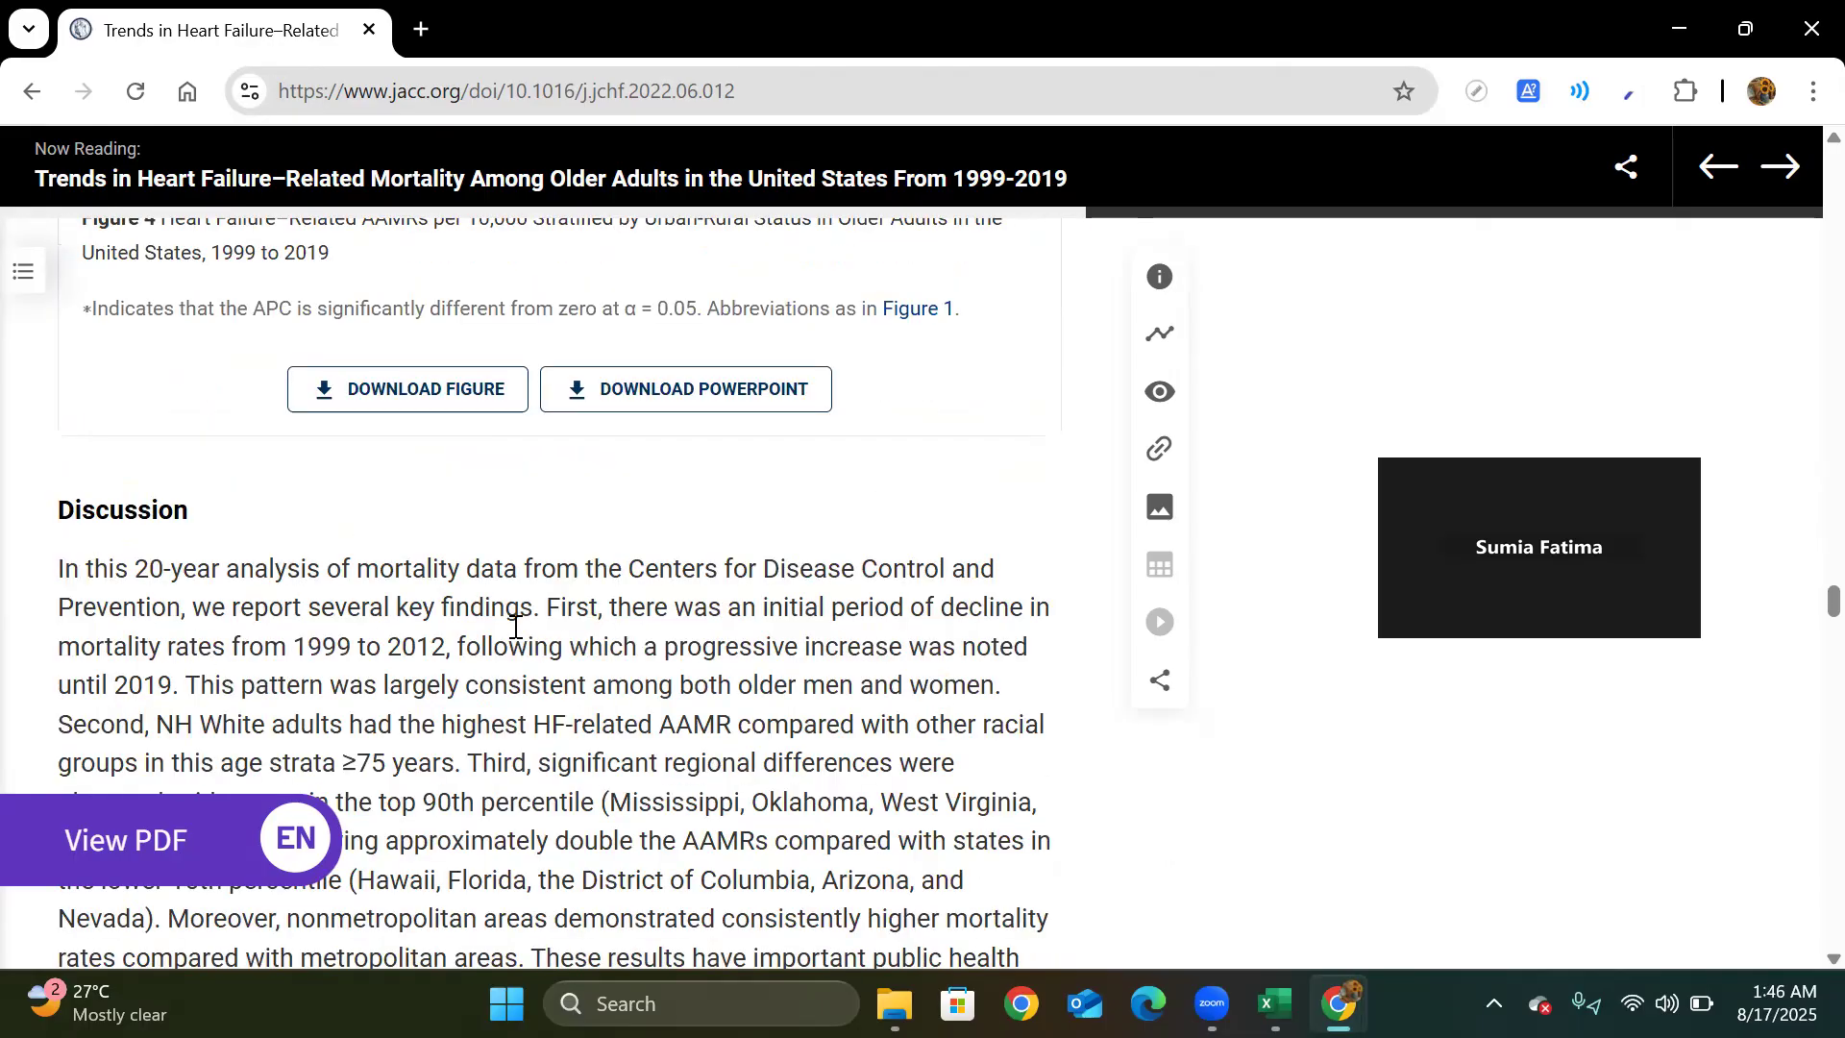
pyautogui.scroll(-2, 515, 626)
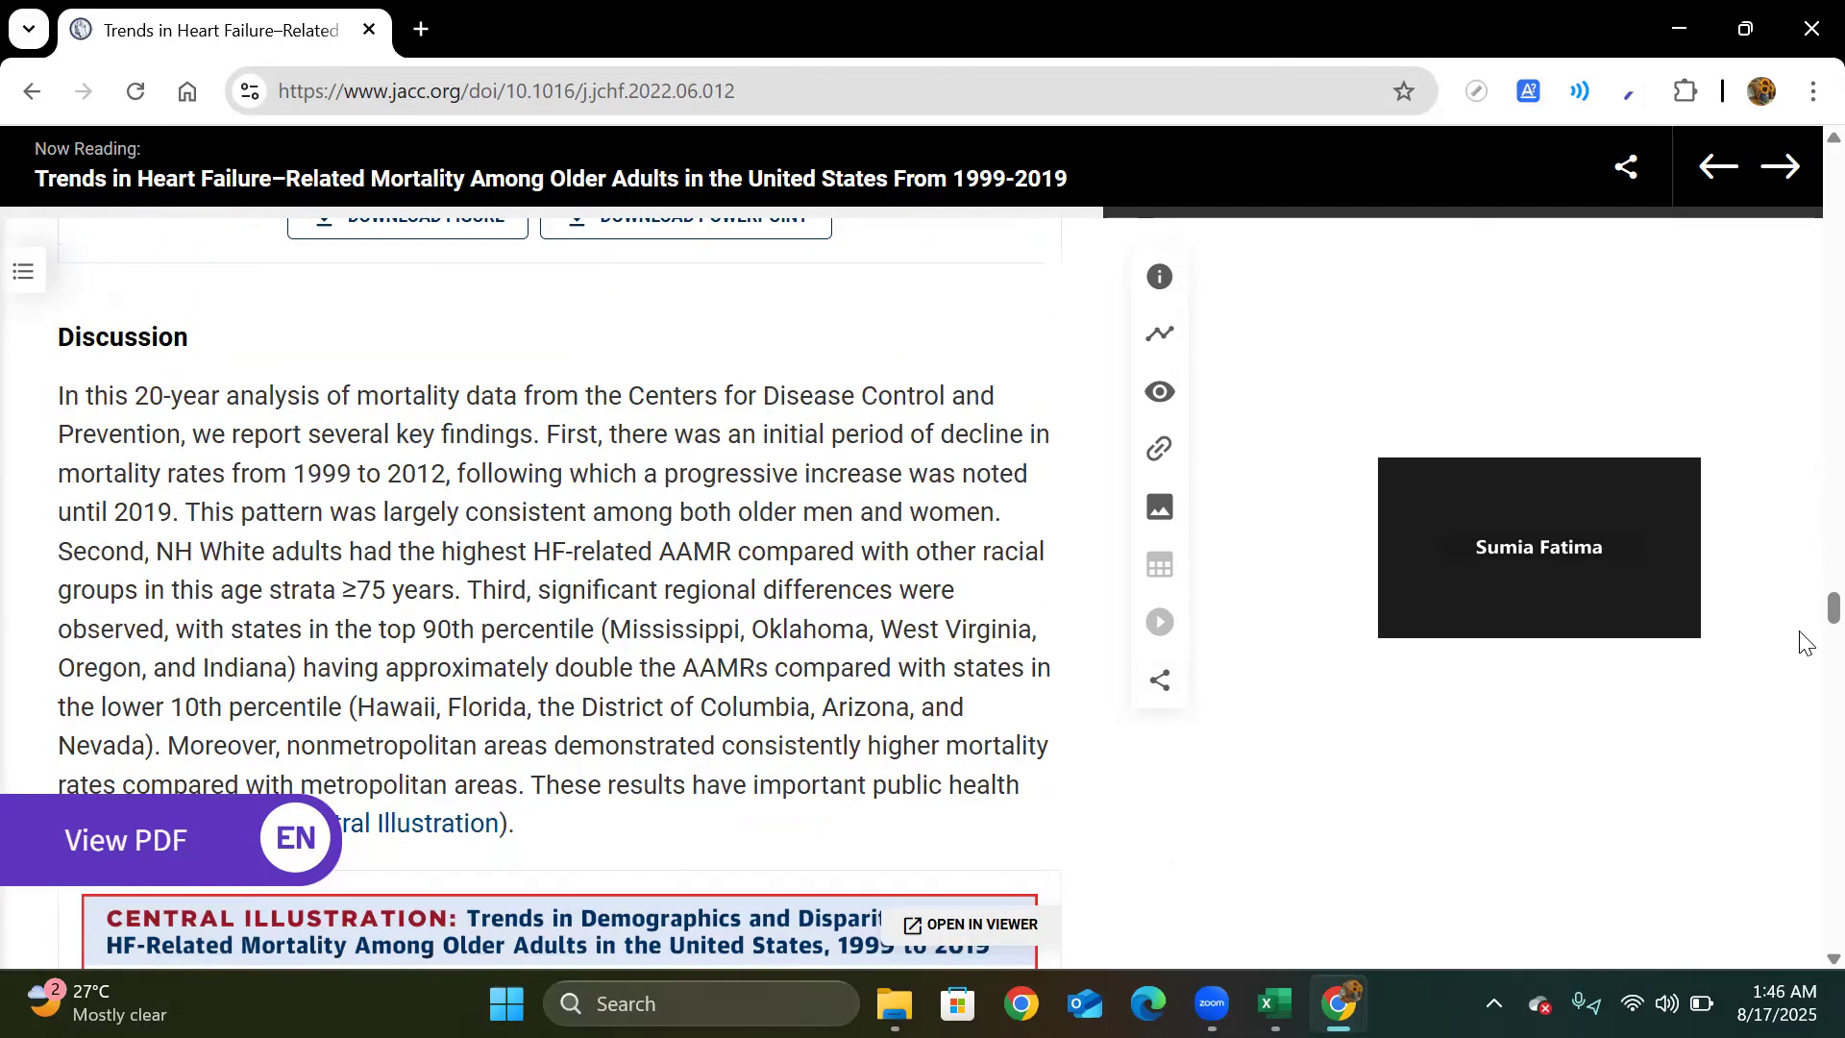
# - Return to the beginning of the article, where its title and authors are shown
pyautogui.scroll(2, 1803, 608)
pyautogui.scroll(20, 1802, 308)
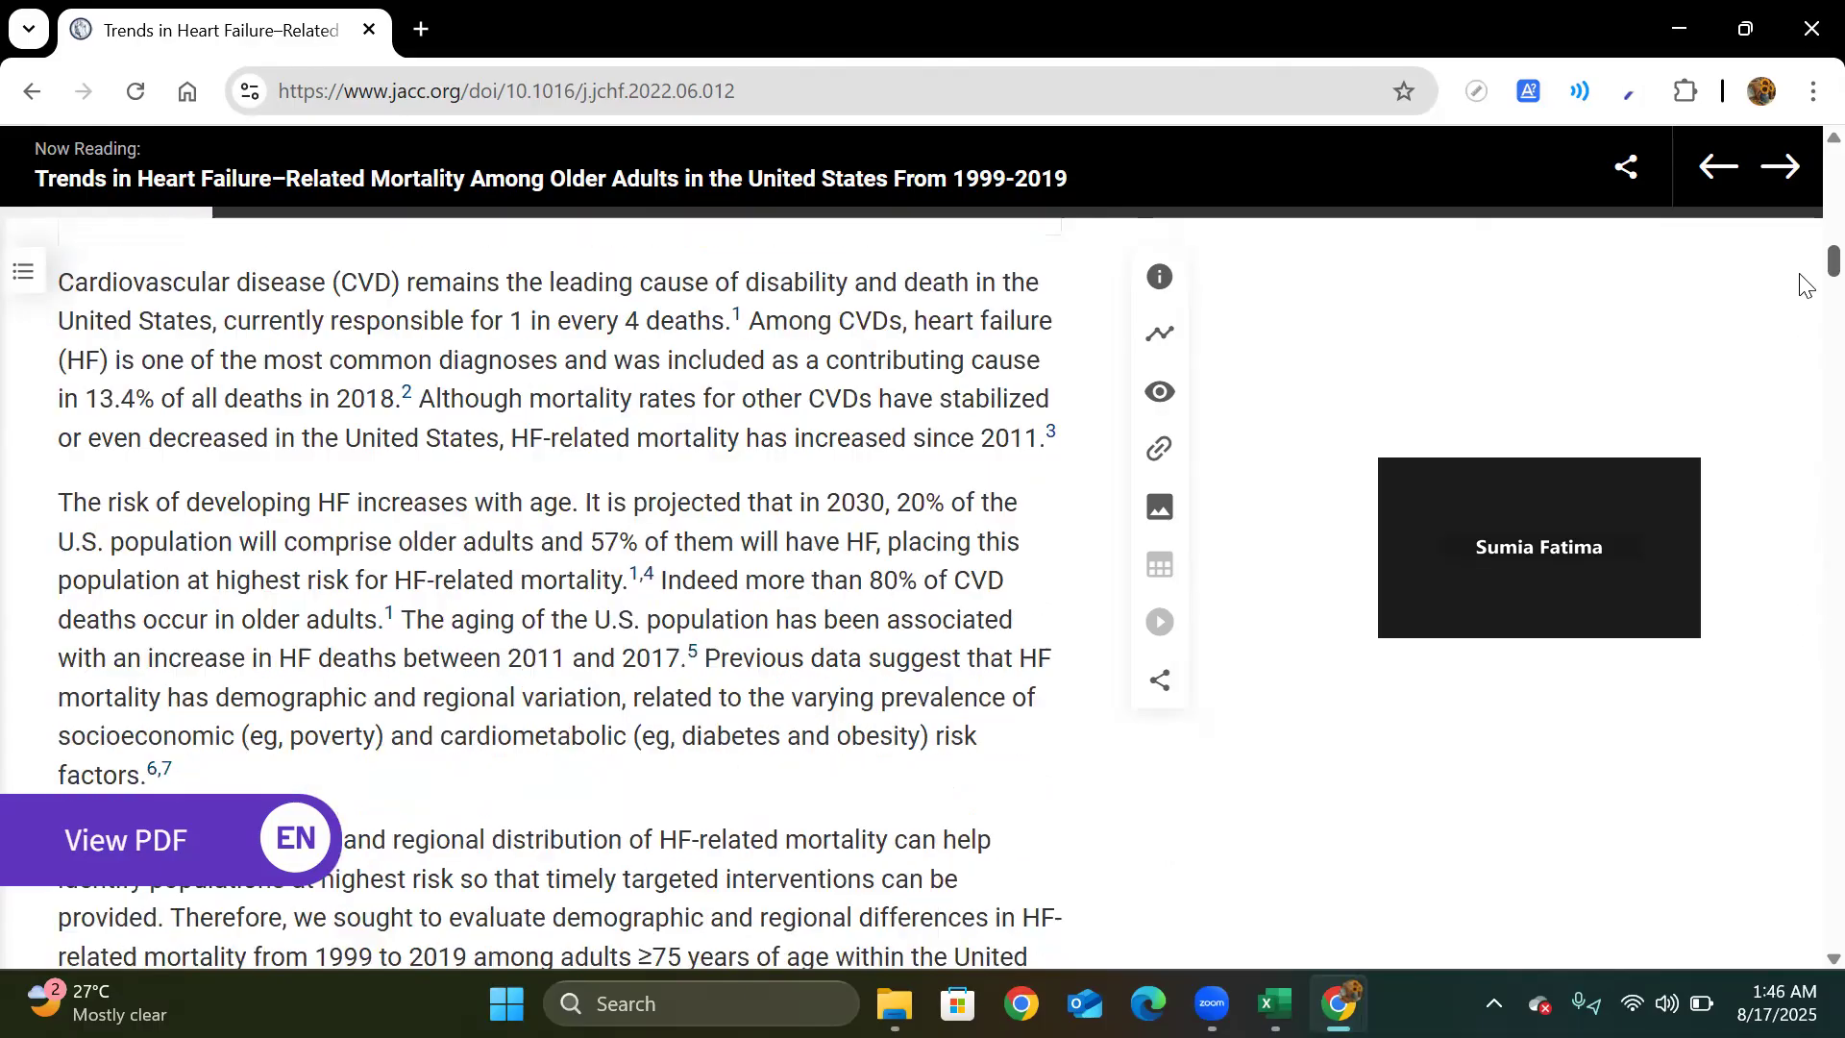
pyautogui.scroll(15, 1802, 162)
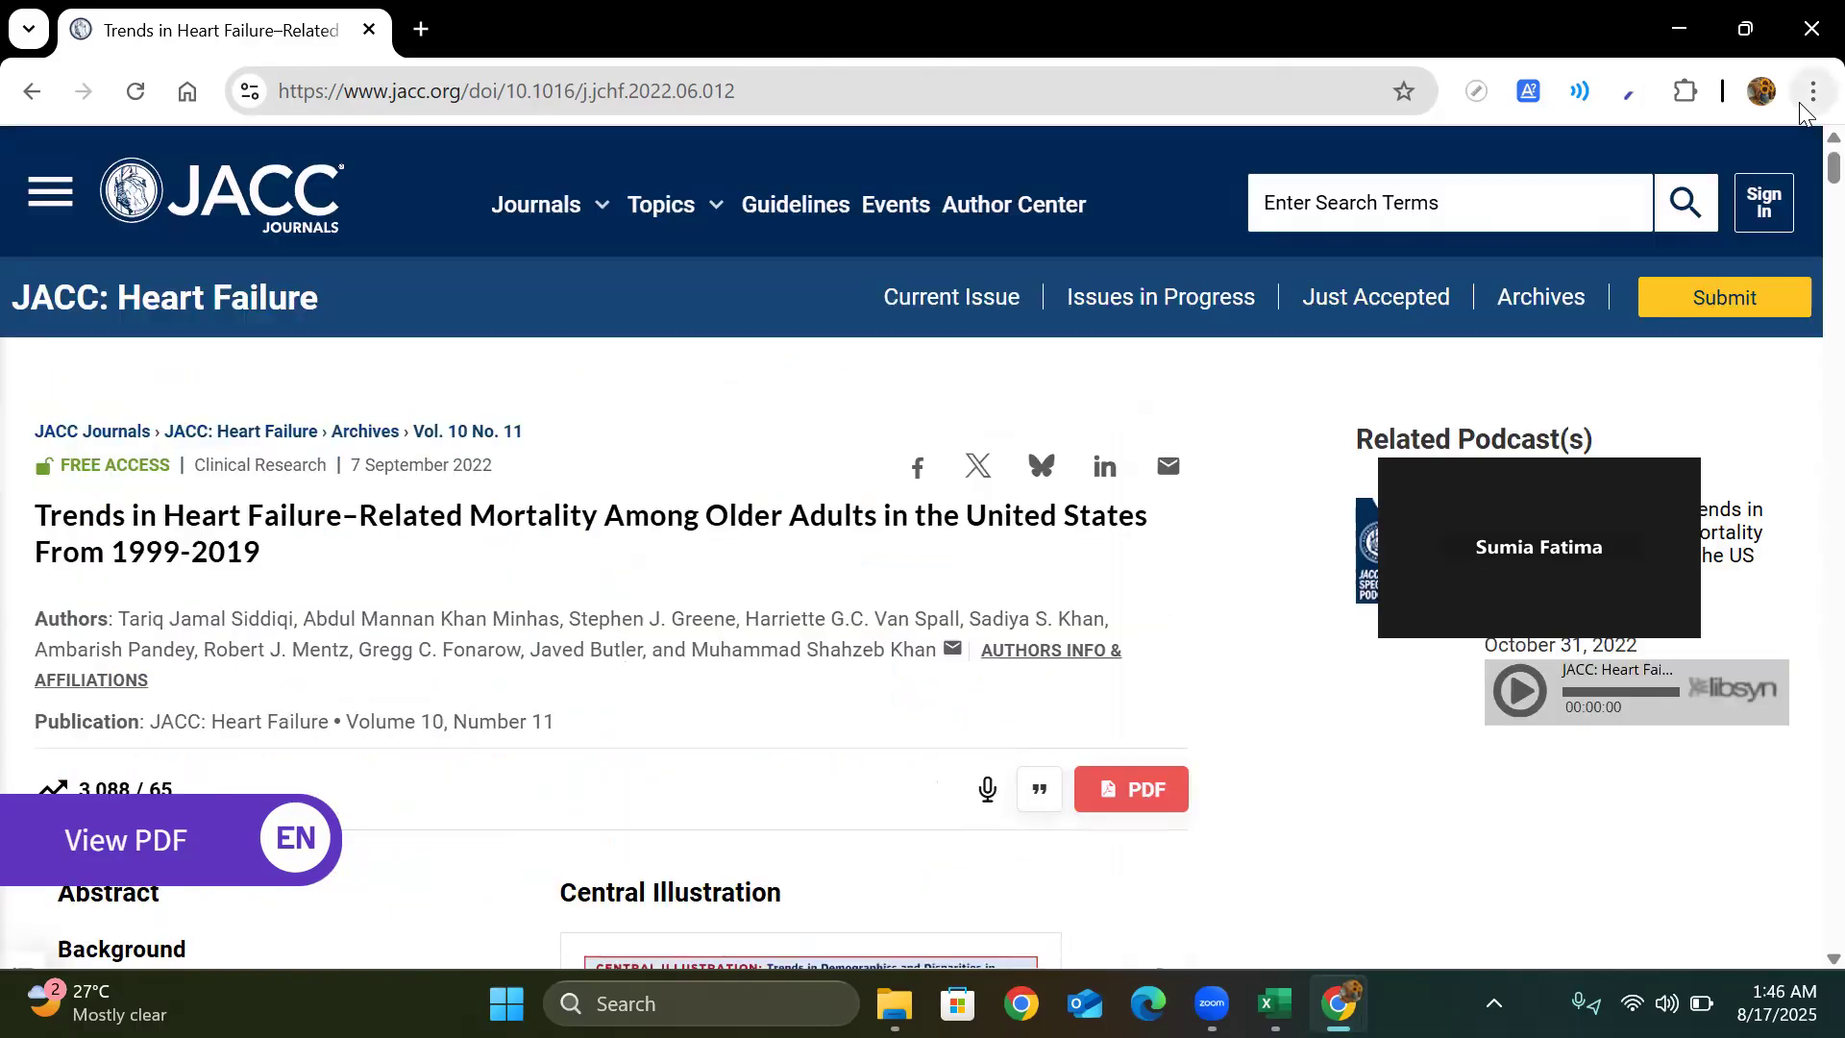